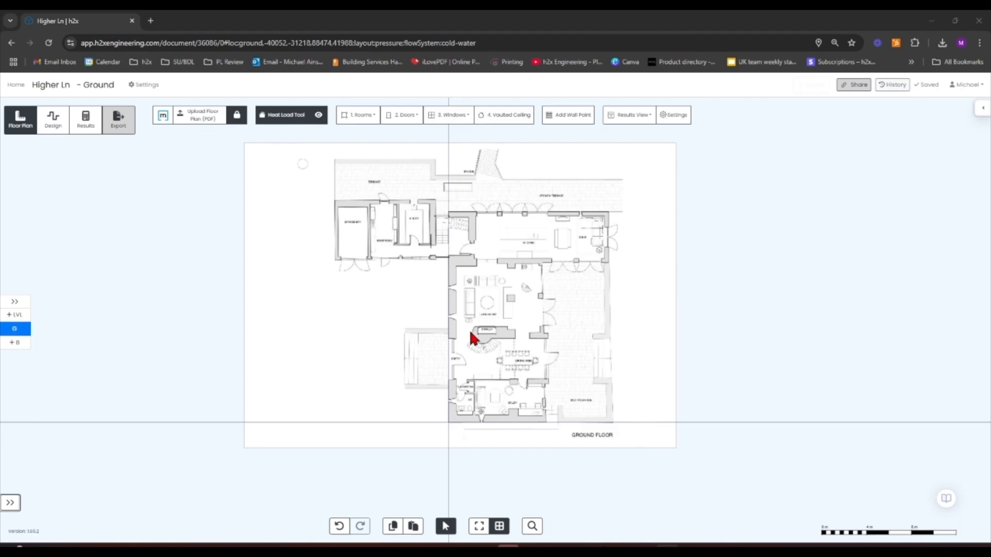
Open the heat load Materials settings of the project
{"action": "left_click_drag", "start_coordinate": [852, 385], "coordinate": [720, 344]}
{"action": "scroll", "coordinate": [287, 376], "scroll_direction": "up", "scroll_amount": 5}
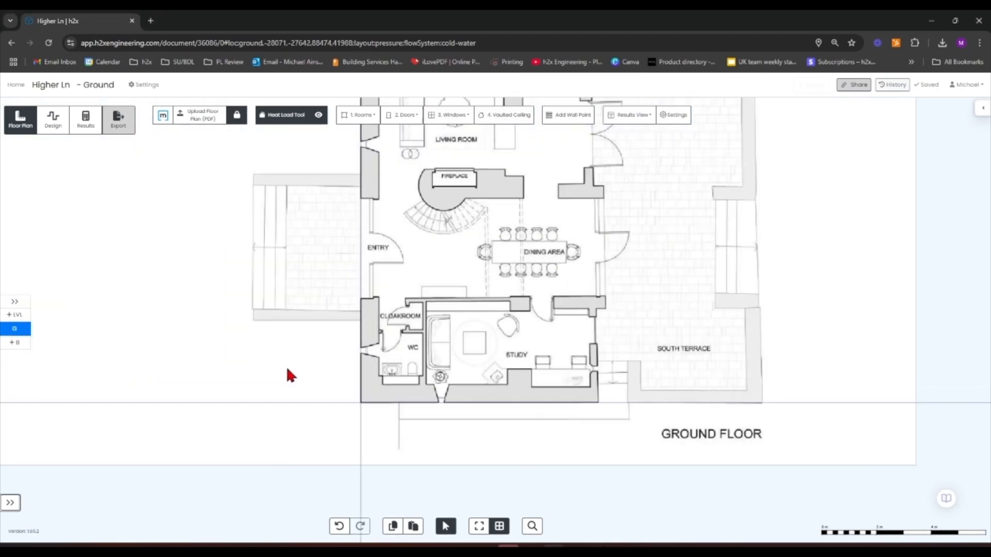
{"action": "scroll", "coordinate": [411, 353], "scroll_direction": "up", "scroll_amount": 5}
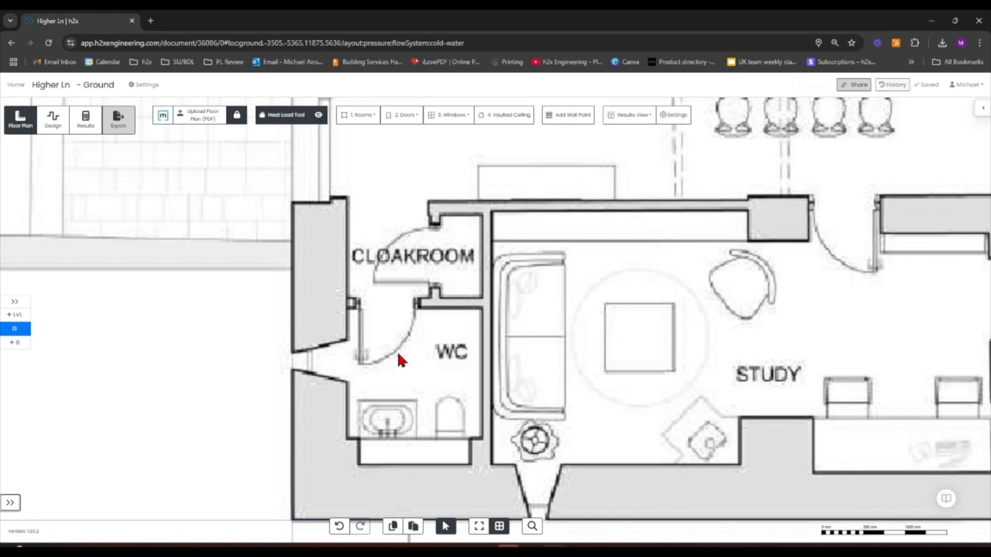
{"action": "left_click_drag", "start_coordinate": [161, 315], "coordinate": [137, 261]}
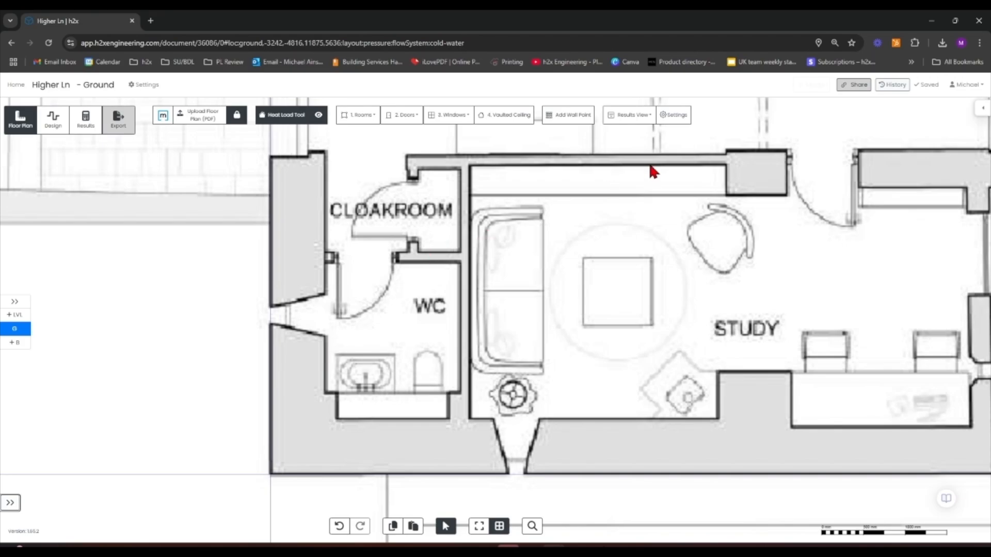
{"action": "left_click", "coordinate": [676, 115]}
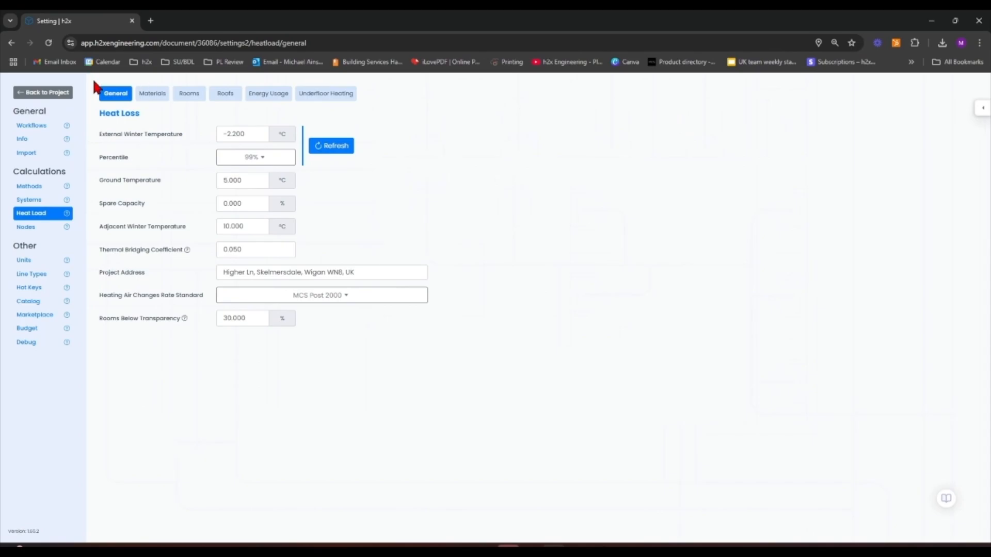
{"action": "left_click", "coordinate": [152, 94]}
{"action": "scroll", "coordinate": [196, 310], "scroll_direction": "down", "scroll_amount": 3}
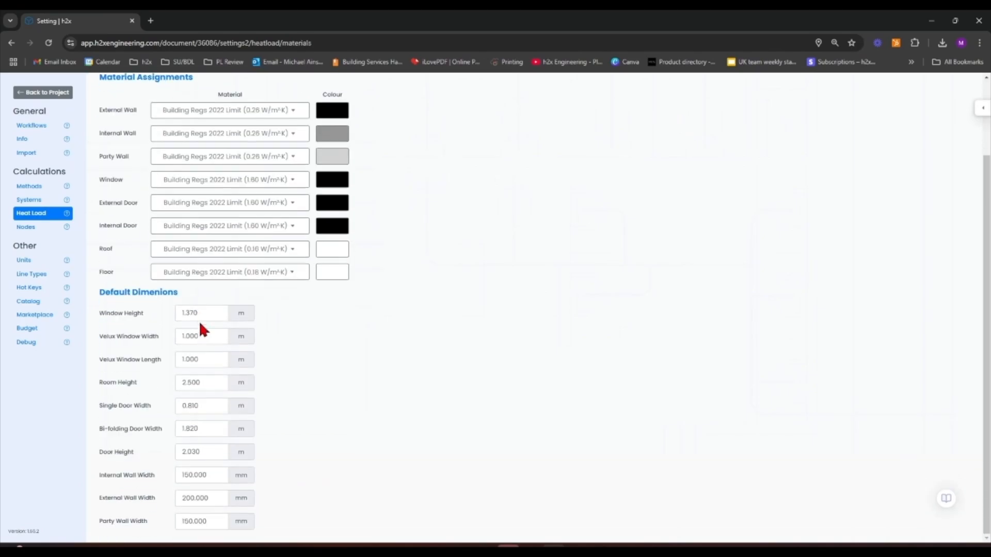
Set the default external wall, party wall and internal wall widths to 50 mm
{"action": "left_click", "coordinate": [194, 497]}
{"action": "type", "text": "50"}
{"action": "left_click", "coordinate": [201, 520]}
{"action": "type", "text": "50"}
{"action": "left_click", "coordinate": [214, 476]}
{"action": "type", "text": "50"}
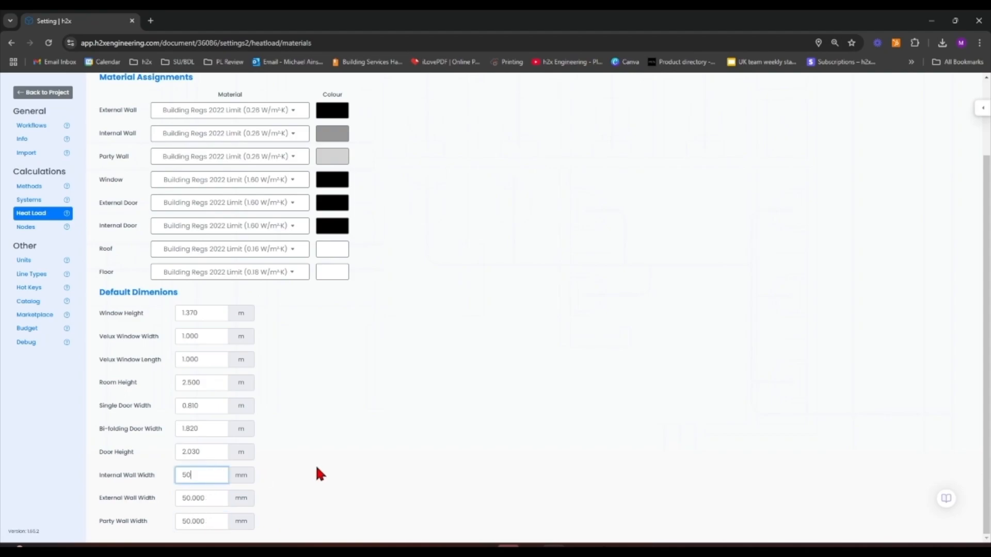
{"action": "left_click", "coordinate": [317, 466]}
Set the external wall colour to red
{"action": "left_click", "coordinate": [328, 113]}
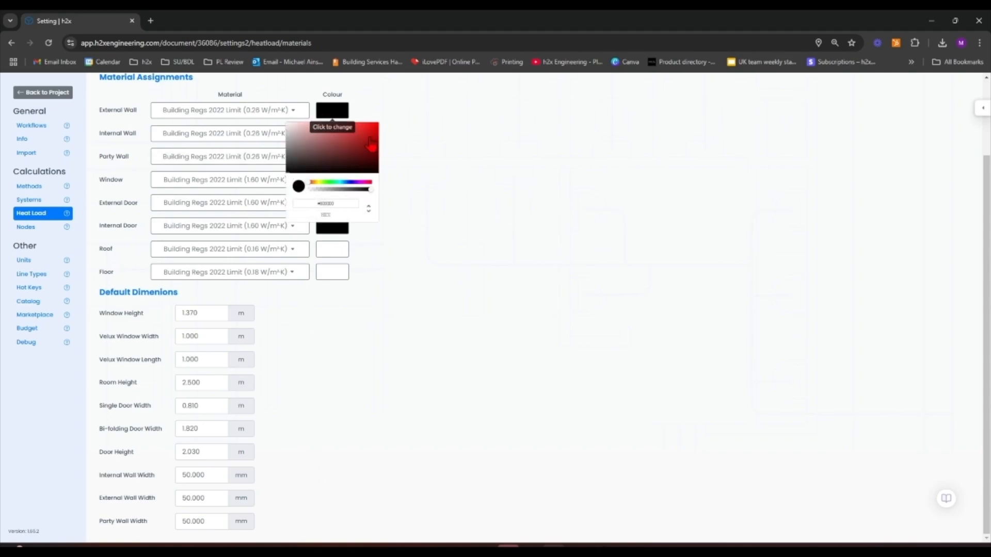
{"action": "left_click", "coordinate": [490, 133]}
{"action": "left_click", "coordinate": [331, 136]}
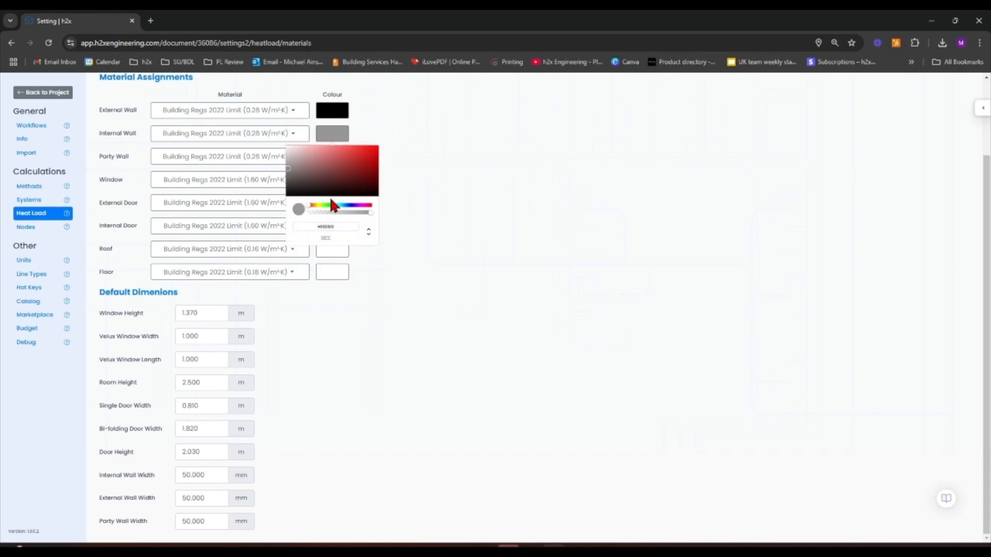
{"action": "left_click_drag", "start_coordinate": [319, 212], "coordinate": [332, 209]}
{"action": "left_click", "coordinate": [462, 203]}
{"action": "left_click", "coordinate": [332, 110]}
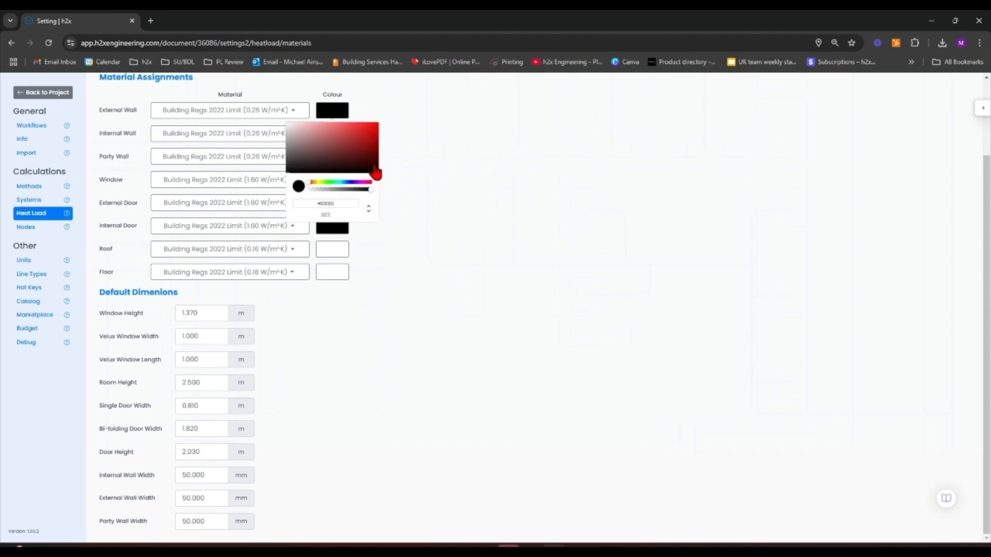
{"action": "mouse_move", "coordinate": [374, 135]}
{"action": "left_mouse_down"}
{"action": "mouse_move", "coordinate": [383, 127]}
{"action": "mouse_move", "coordinate": [378, 133]}
{"action": "left_mouse_up"}
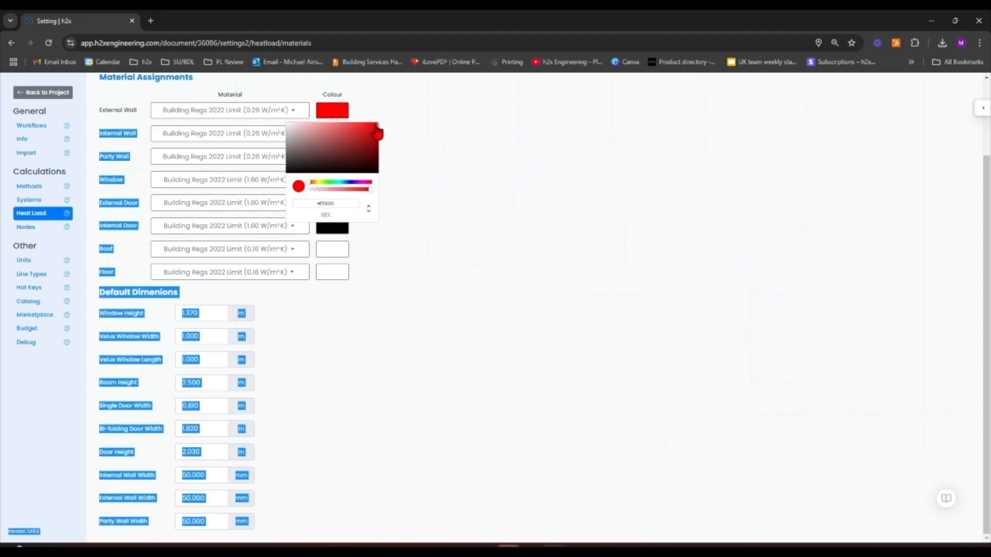
{"action": "left_click", "coordinate": [470, 143]}
Set the internal wall colour to green
{"action": "left_click", "coordinate": [331, 135]}
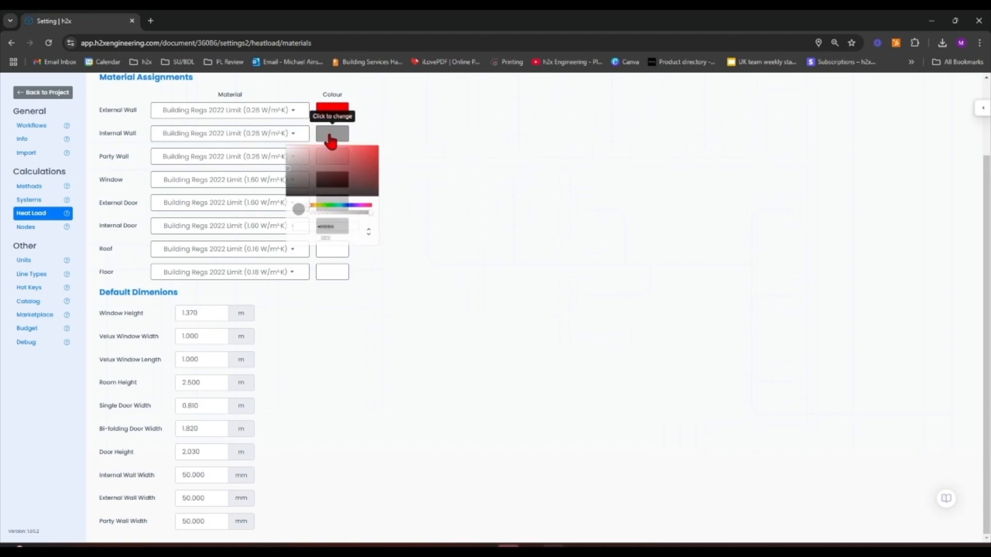
{"action": "left_click", "coordinate": [329, 205]}
{"action": "left_click", "coordinate": [379, 153]}
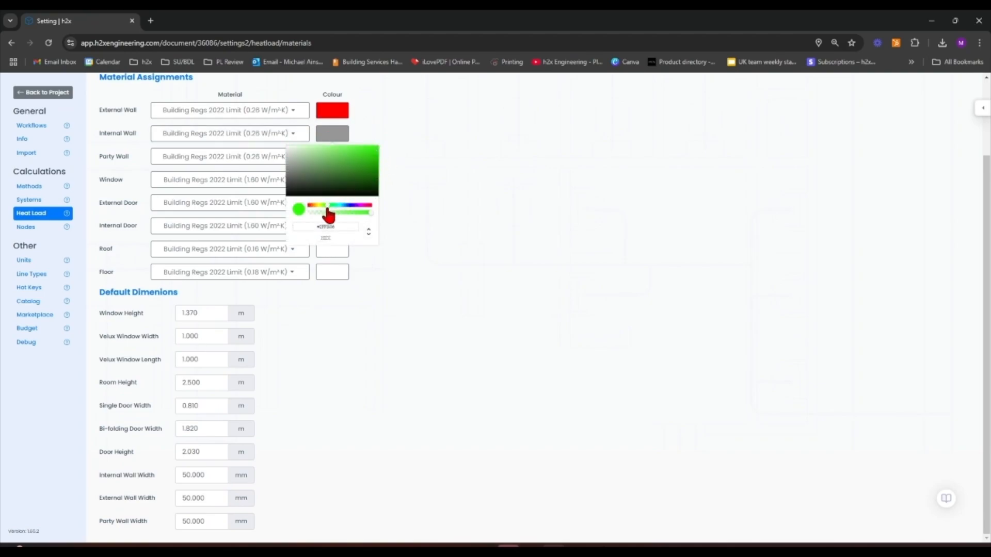
{"action": "left_click", "coordinate": [377, 154]}
{"action": "left_click", "coordinate": [491, 188]}
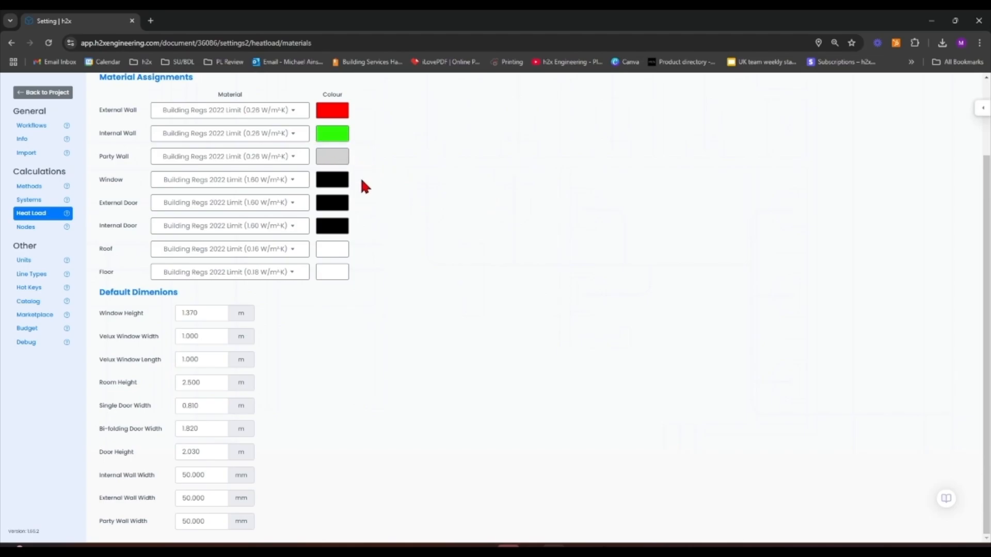
Return to the floor plan and start inserting a Cloaks/WC room at 18 °C near the cloakroom
{"action": "left_click", "coordinate": [45, 95]}
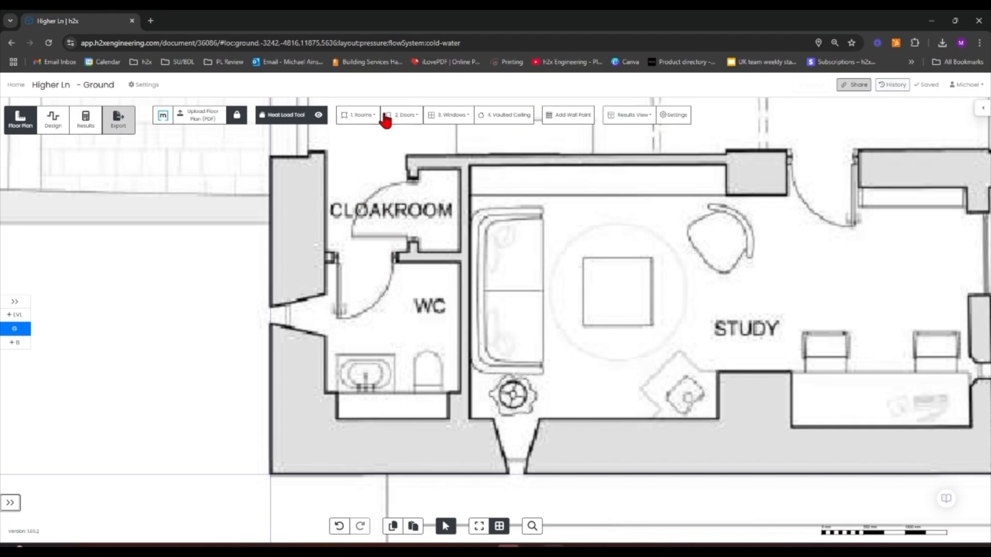
{"action": "scroll", "coordinate": [348, 164], "scroll_direction": "down", "scroll_amount": 6}
{"action": "left_click_drag", "start_coordinate": [566, 377], "coordinate": [532, 530]}
{"action": "scroll", "coordinate": [465, 434], "scroll_direction": "down", "scroll_amount": 1}
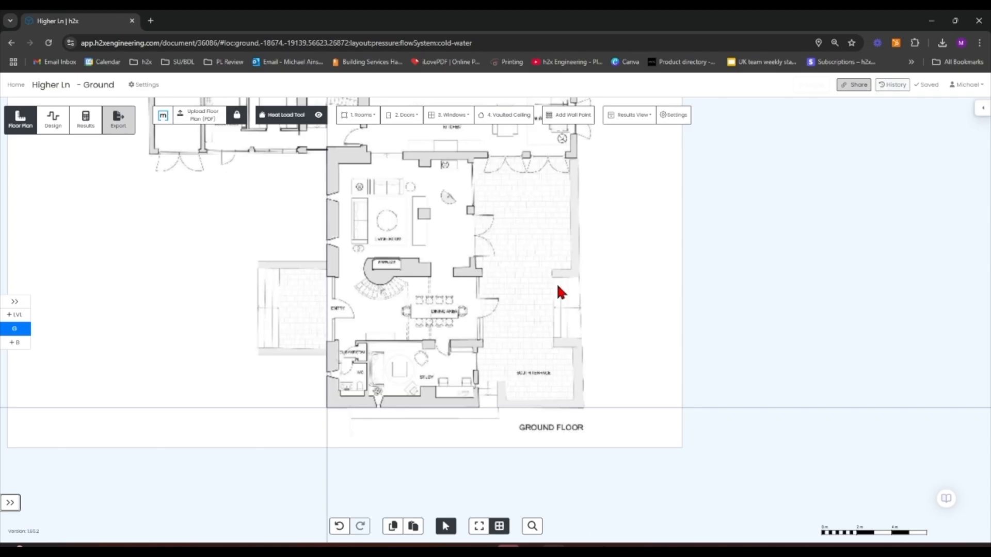
{"action": "scroll", "coordinate": [318, 354], "scroll_direction": "up", "scroll_amount": 10}
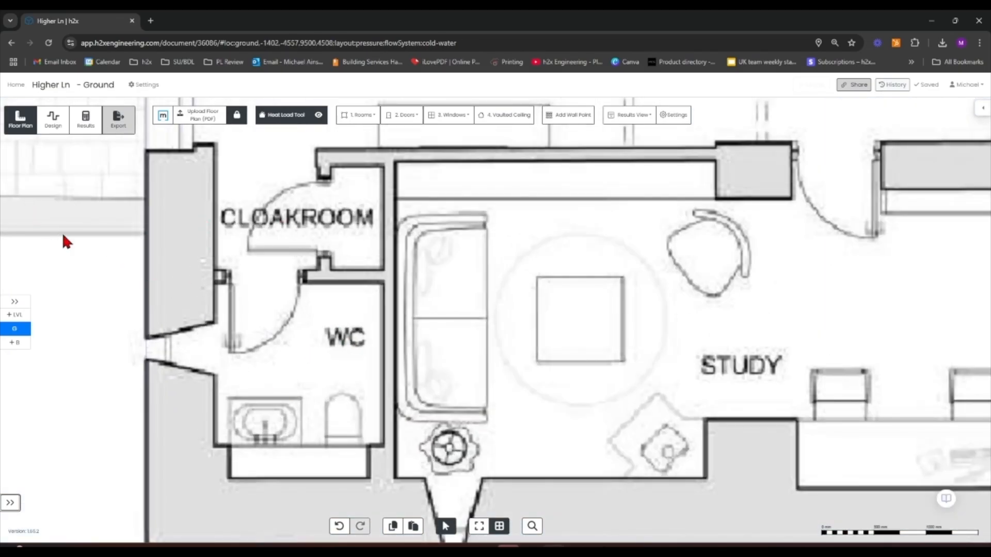
{"action": "left_click_drag", "start_coordinate": [66, 241], "coordinate": [117, 185]}
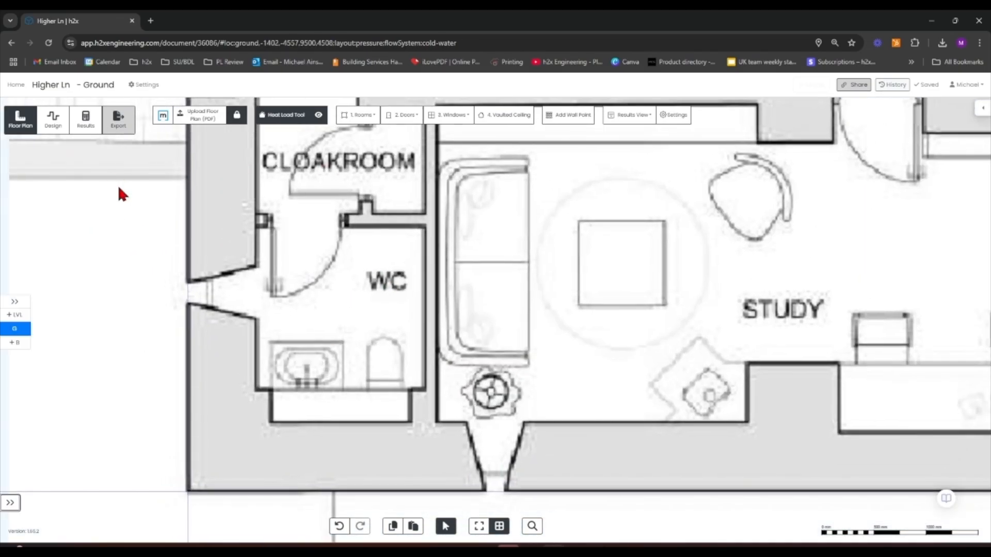
{"action": "left_click", "coordinate": [358, 115]}
{"action": "scroll", "coordinate": [369, 210], "scroll_direction": "down", "scroll_amount": 2}
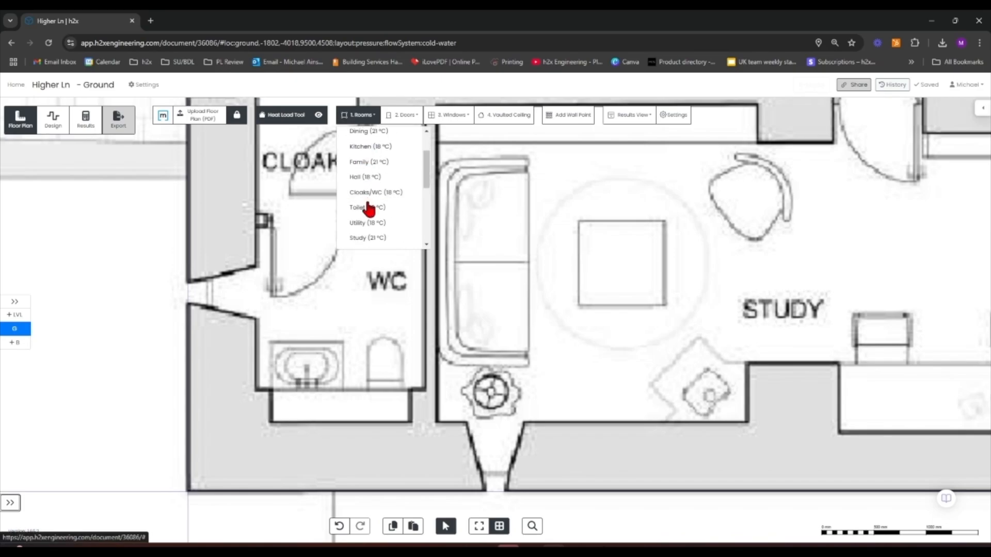
{"action": "left_click", "coordinate": [370, 204]}
{"action": "scroll", "coordinate": [252, 234], "scroll_direction": "up", "scroll_amount": 5}
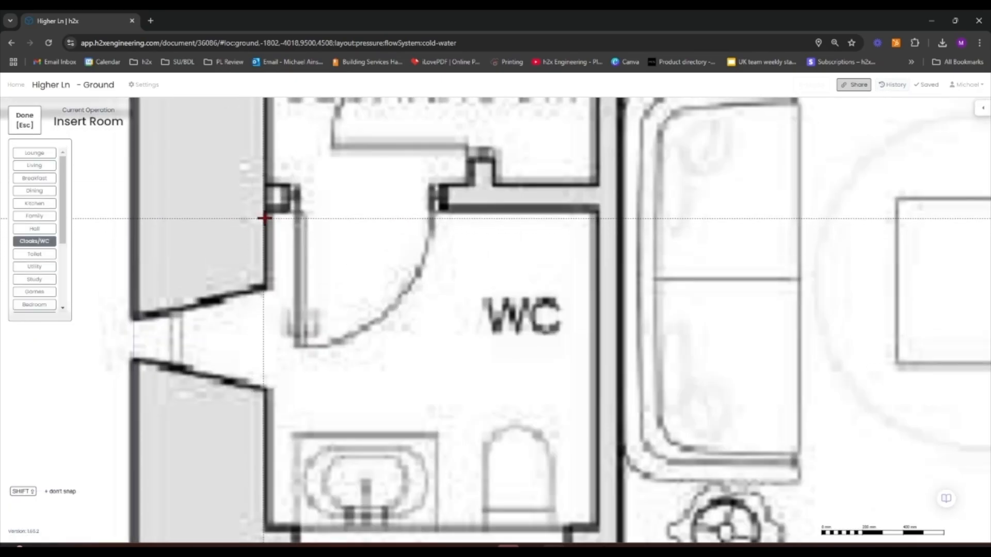
Trace the Cloaks/WC outline down the west wall, following the entrance recess
{"action": "left_click", "coordinate": [266, 211]}
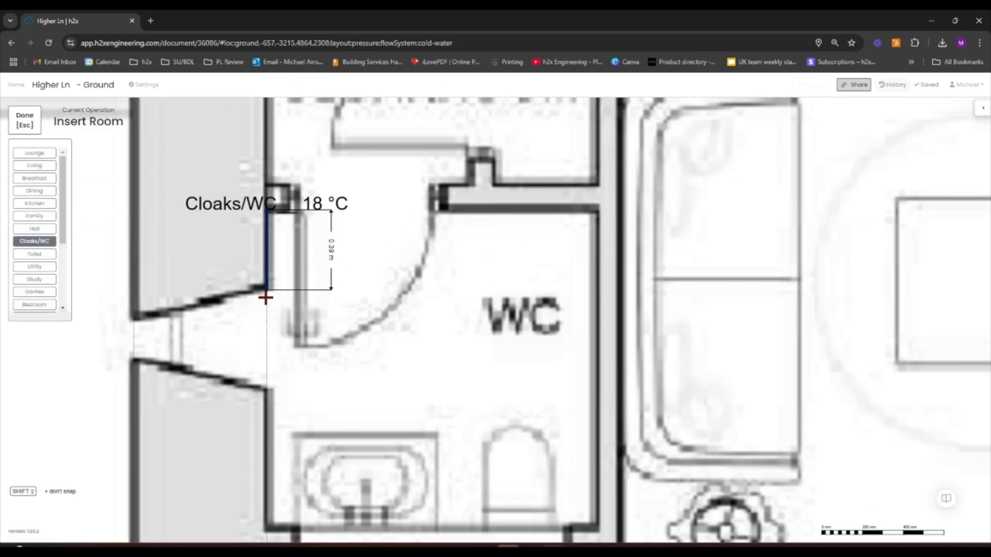
{"action": "left_click", "coordinate": [267, 289]}
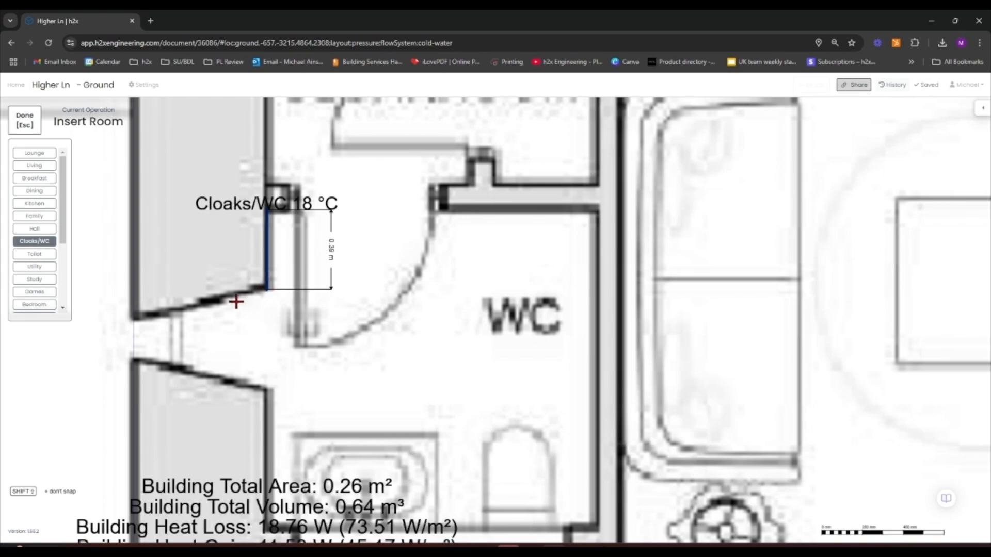
{"action": "left_click", "coordinate": [183, 311]}
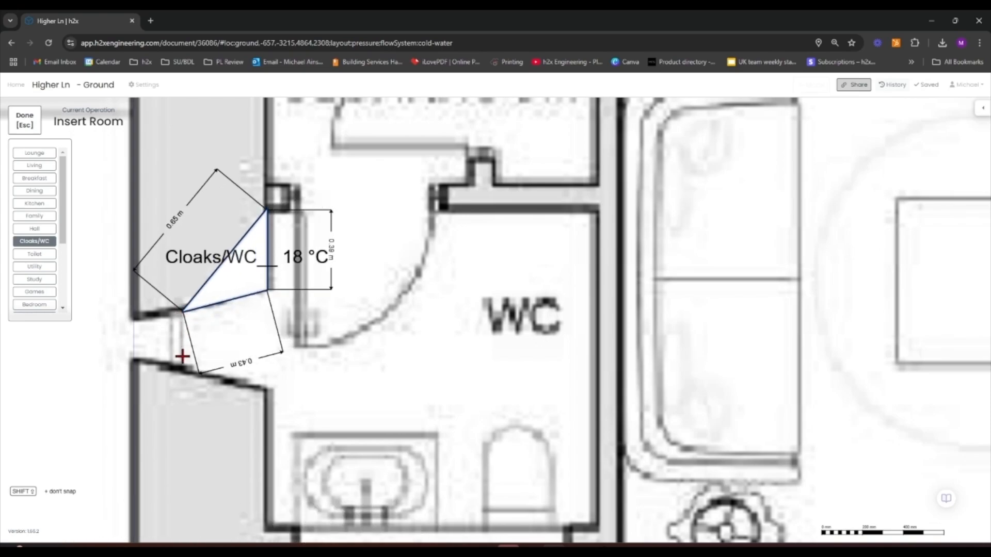
{"action": "left_click", "coordinate": [205, 373]}
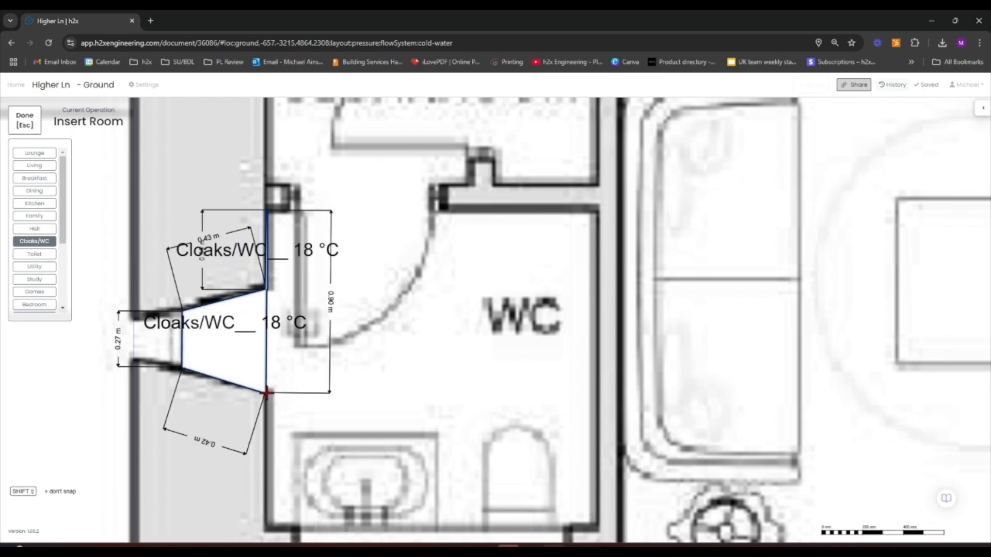
{"action": "scroll", "coordinate": [264, 389], "scroll_direction": "down", "scroll_amount": 3}
{"action": "scroll", "coordinate": [267, 393], "scroll_direction": "down", "scroll_amount": 2}
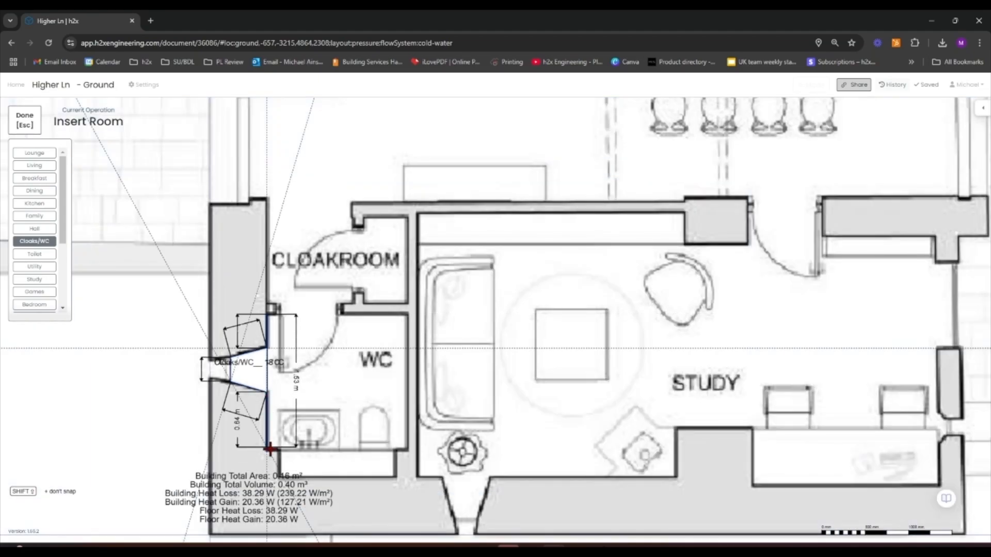
{"action": "left_click", "coordinate": [269, 449]}
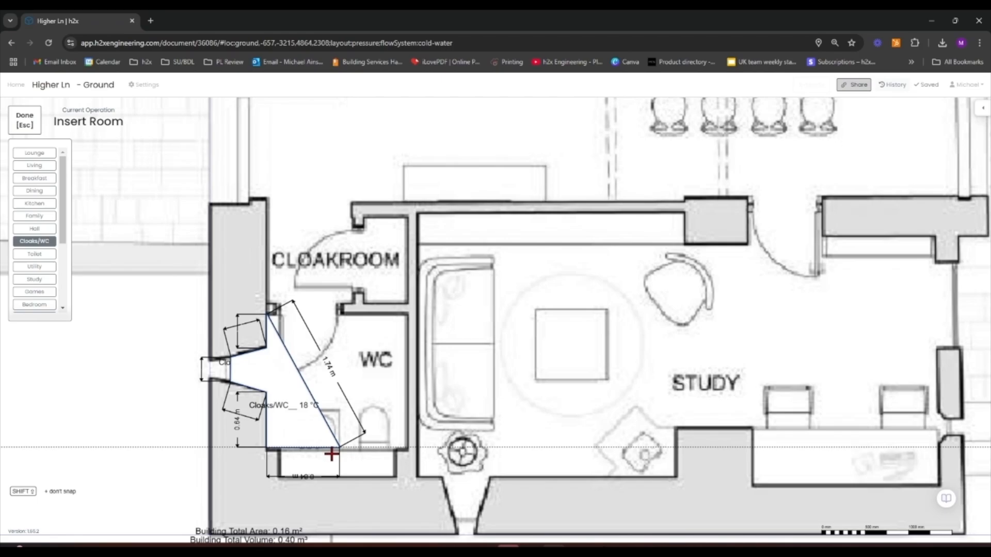
Complete the Cloaks/WC outline along the bottom and east walls, closing it at the top corner
{"action": "scroll", "coordinate": [278, 451], "scroll_direction": "up", "scroll_amount": 5}
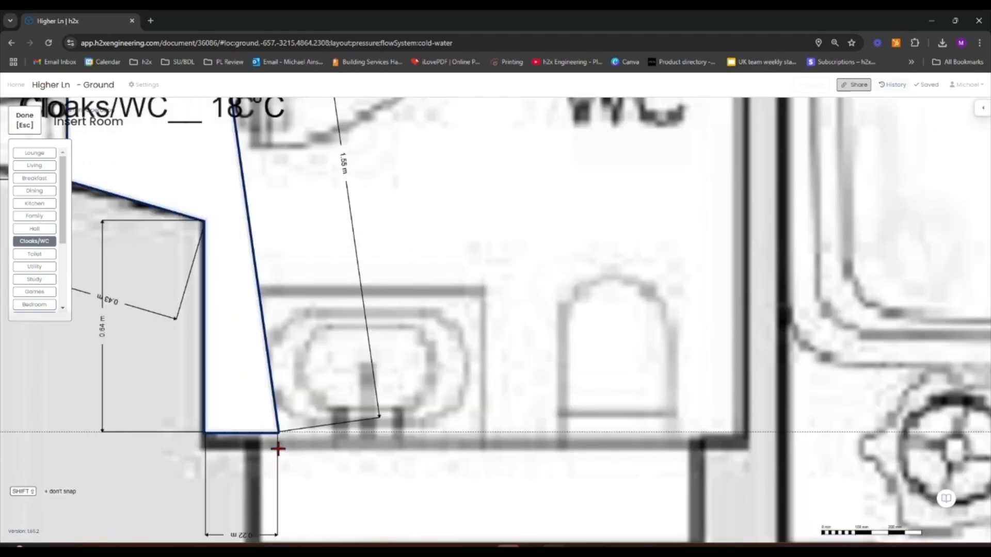
{"action": "scroll", "coordinate": [278, 448], "scroll_direction": "down", "scroll_amount": 2}
{"action": "scroll", "coordinate": [266, 467], "scroll_direction": "down", "scroll_amount": 1}
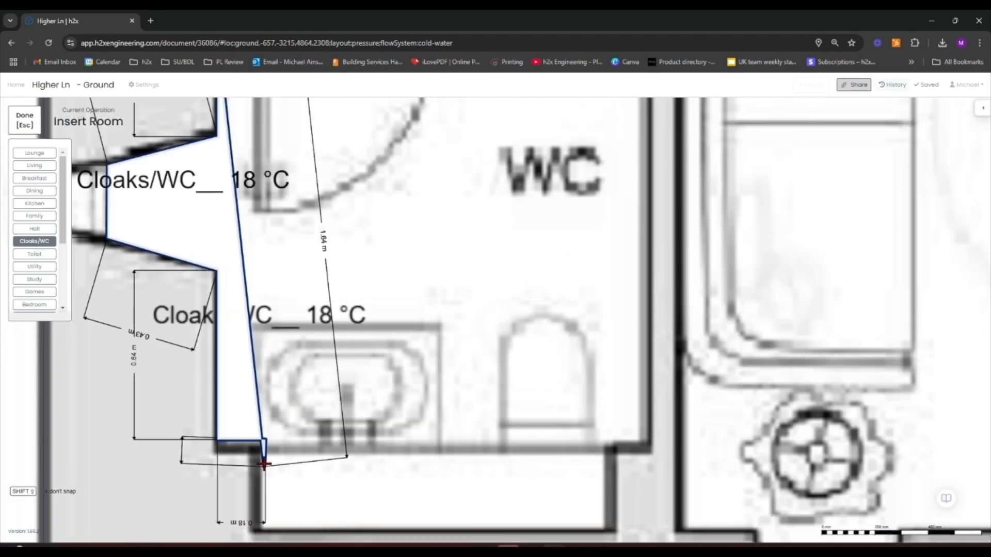
{"action": "scroll", "coordinate": [264, 464], "scroll_direction": "down", "scroll_amount": 2}
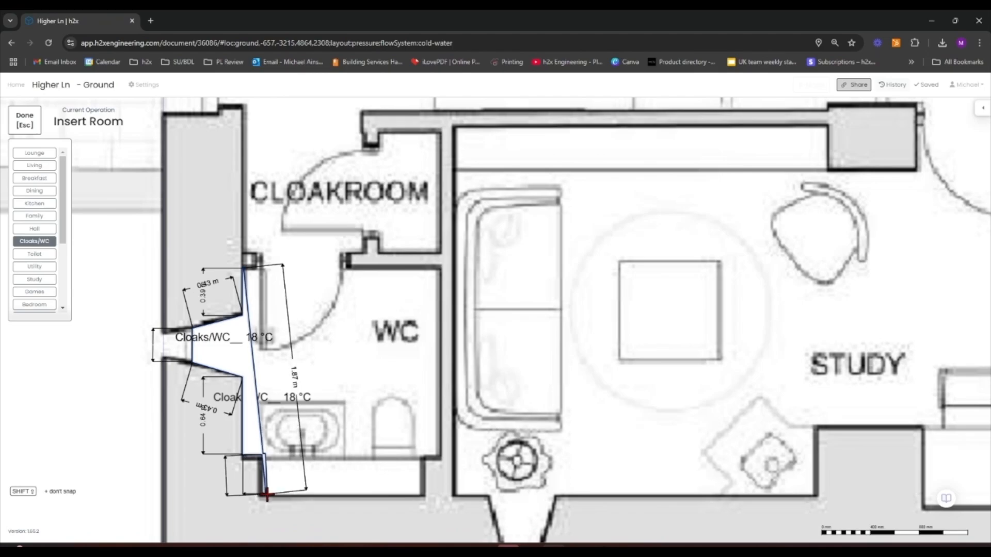
{"action": "left_click", "coordinate": [266, 495]}
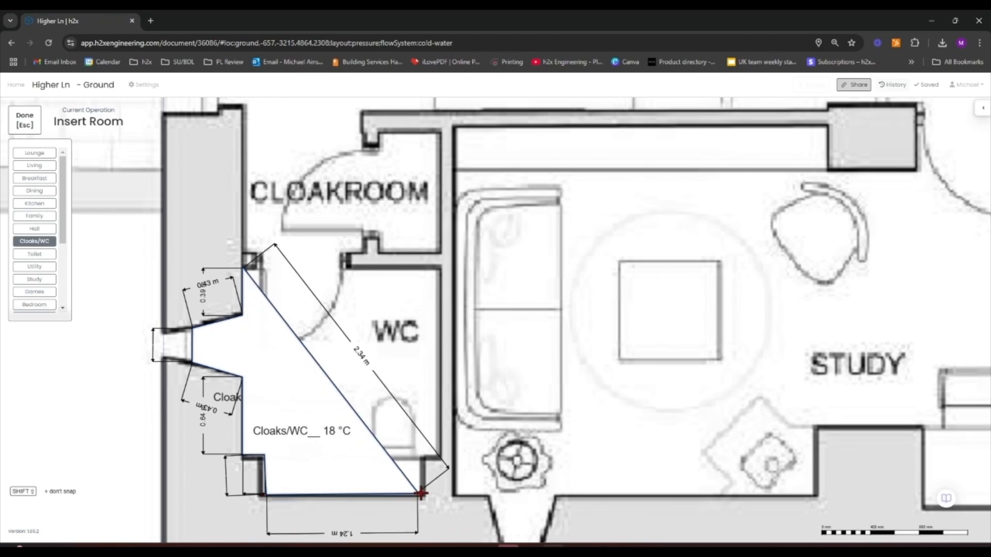
{"action": "left_click", "coordinate": [422, 494]}
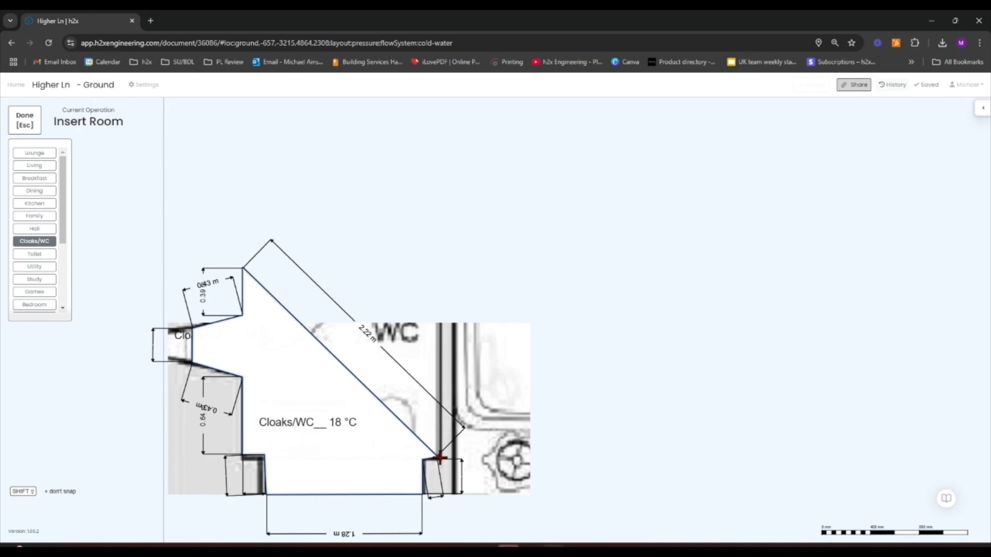
{"action": "left_click", "coordinate": [439, 458]}
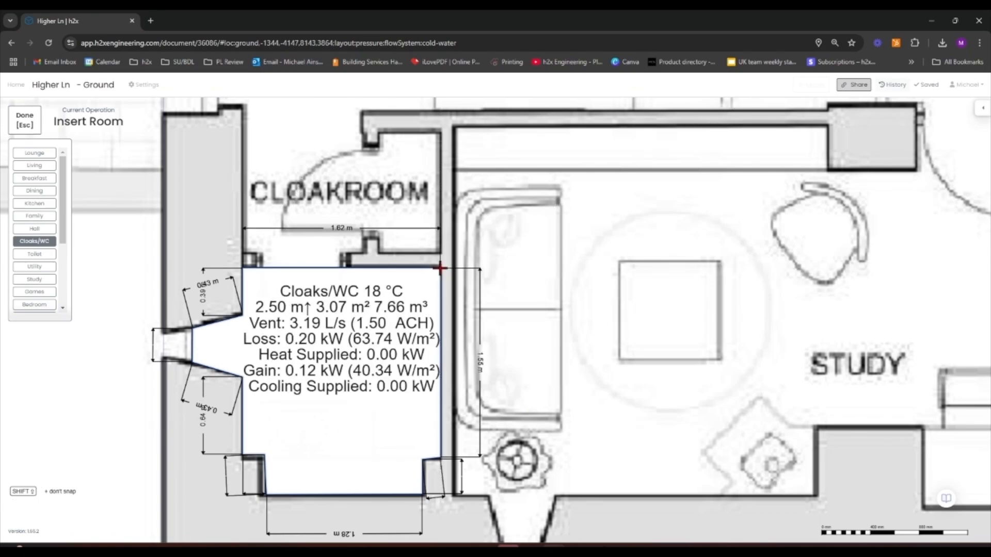
{"action": "left_click", "coordinate": [440, 269]}
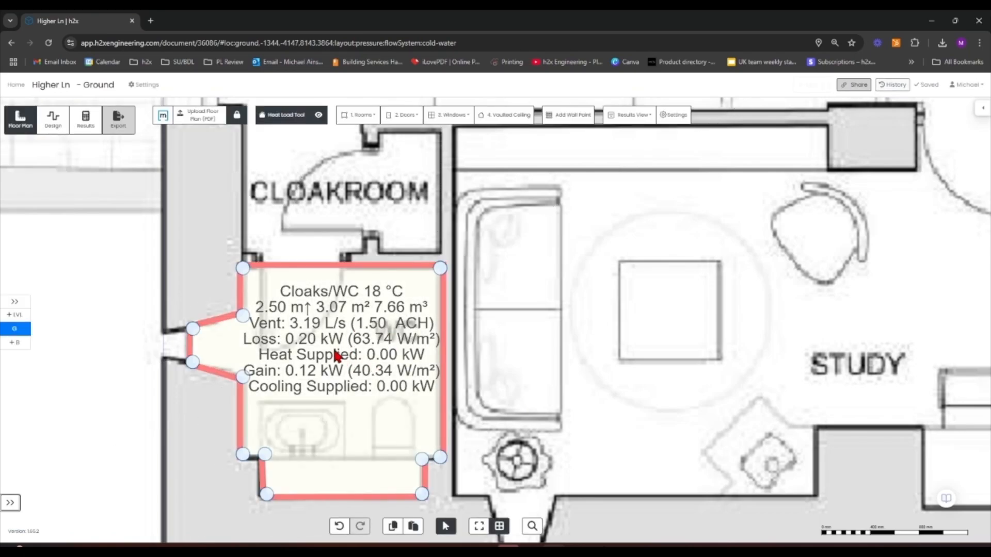
{"action": "left_click_drag", "start_coordinate": [106, 272], "coordinate": [48, 281]}
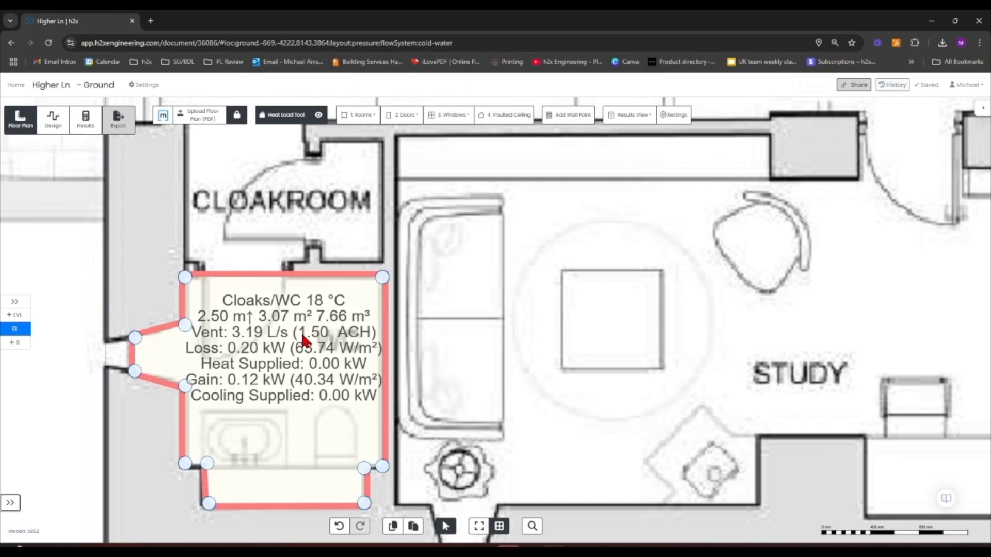
{"action": "scroll", "coordinate": [390, 310], "scroll_direction": "down", "scroll_amount": 5}
{"action": "scroll", "coordinate": [370, 365], "scroll_direction": "up", "scroll_amount": 2}
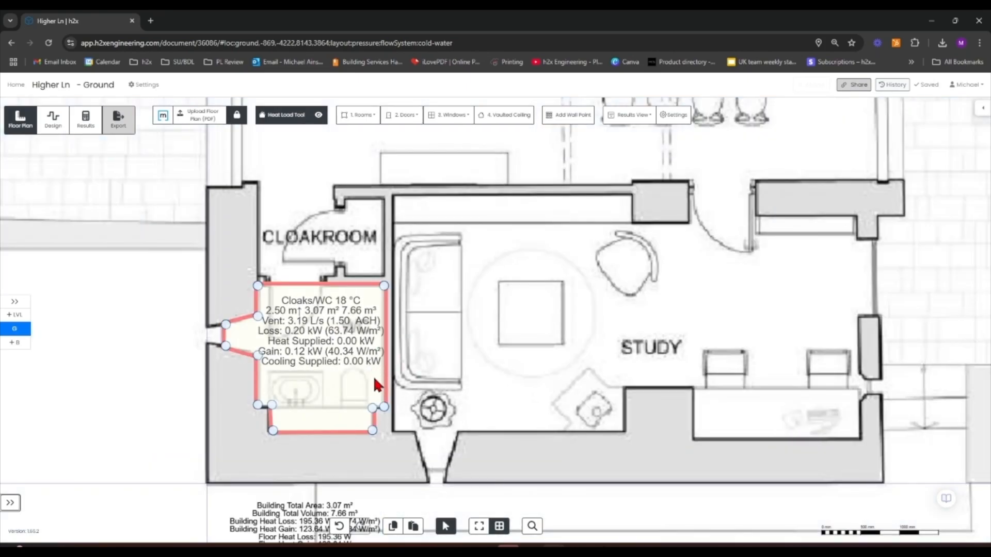
{"action": "scroll", "coordinate": [396, 359], "scroll_direction": "up", "scroll_amount": 2}
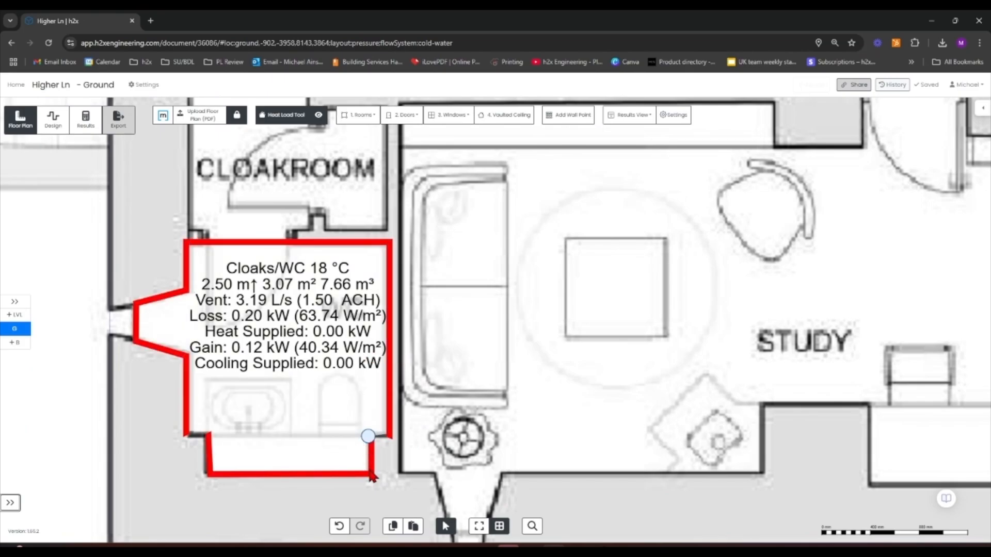
Override the short wall segment at the Cloaks/WC's lower-east corner as an Internal Wall
{"action": "scroll", "coordinate": [370, 463], "scroll_direction": "up", "scroll_amount": 5}
{"action": "scroll", "coordinate": [374, 437], "scroll_direction": "down", "scroll_amount": 5}
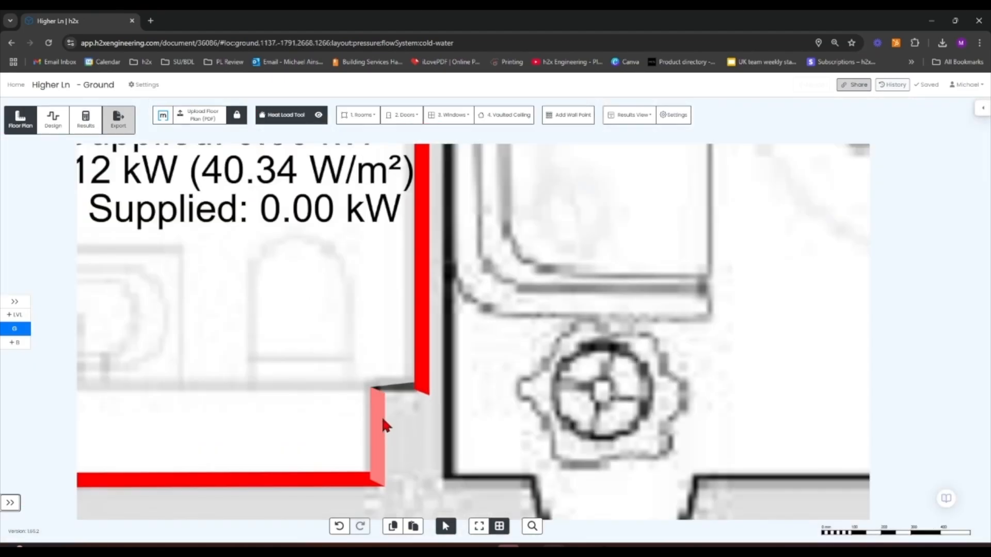
{"action": "scroll", "coordinate": [365, 375], "scroll_direction": "down", "scroll_amount": 2}
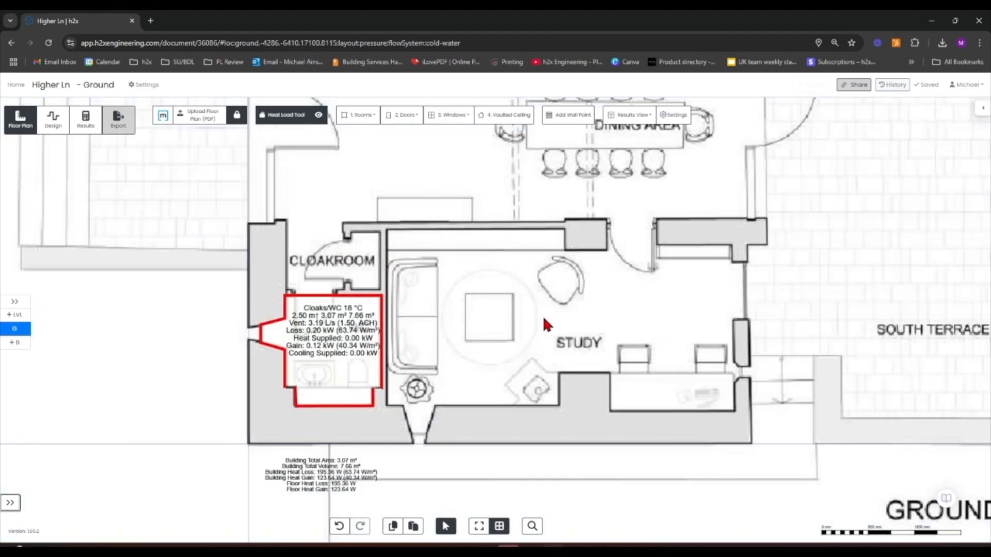
{"action": "scroll", "coordinate": [376, 399], "scroll_direction": "up", "scroll_amount": 5}
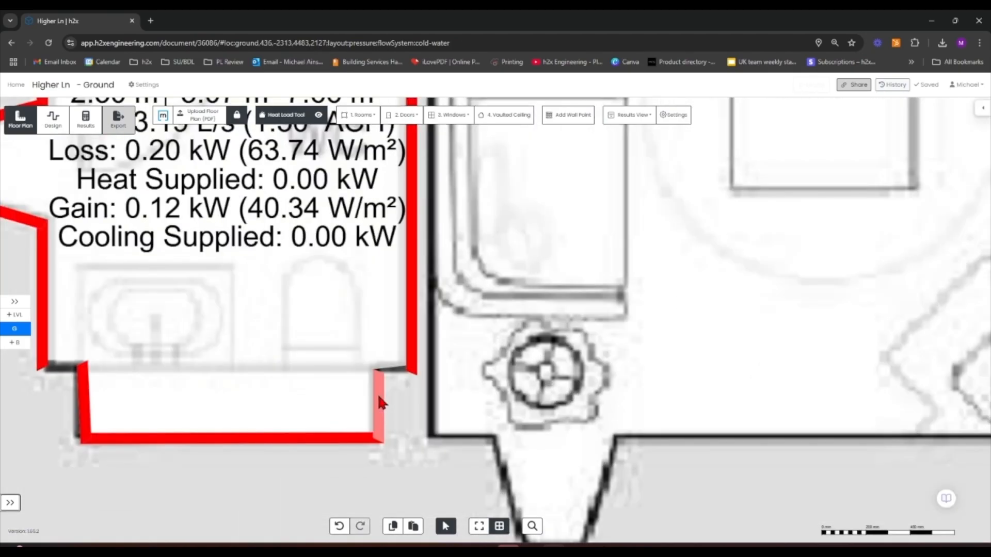
{"action": "left_click", "coordinate": [380, 403]}
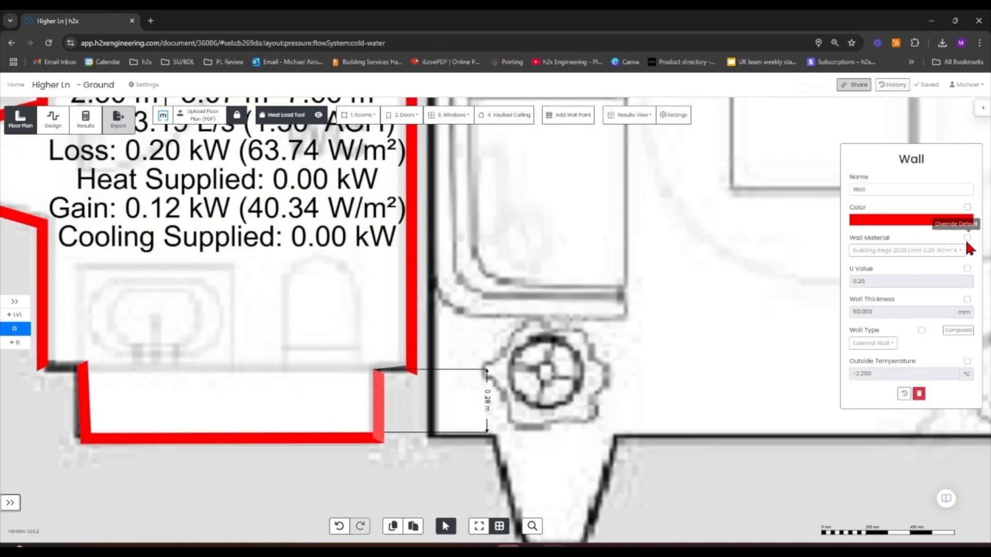
{"action": "left_click", "coordinate": [921, 330]}
{"action": "left_click", "coordinate": [877, 343]}
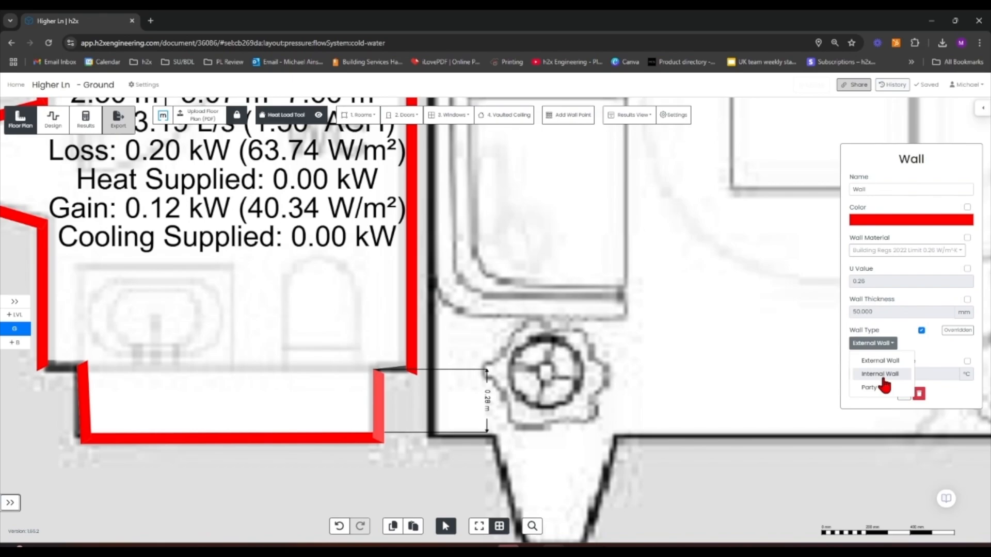
{"action": "left_click", "coordinate": [880, 377]}
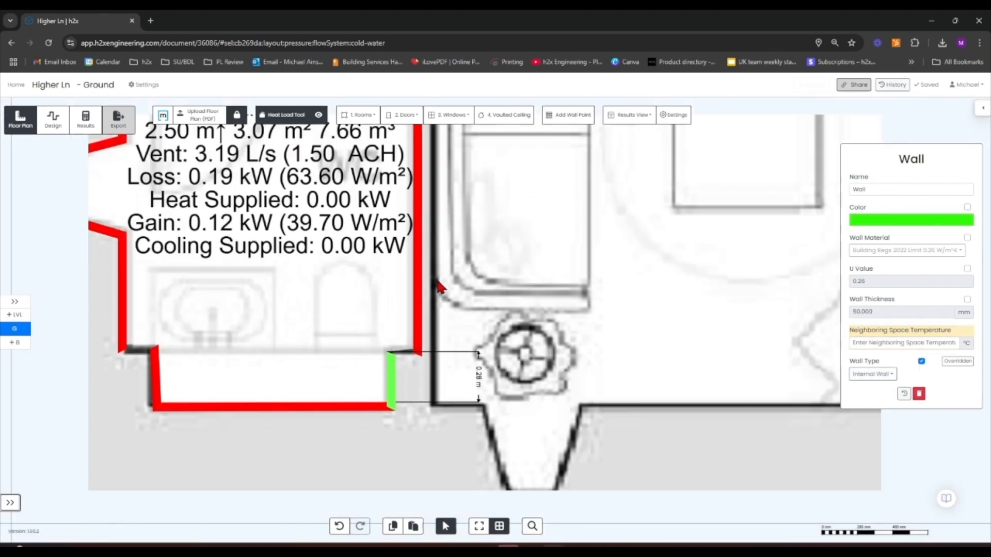
Set that wall's neighbouring space temperature to 18 °C
{"action": "left_click", "coordinate": [860, 342]}
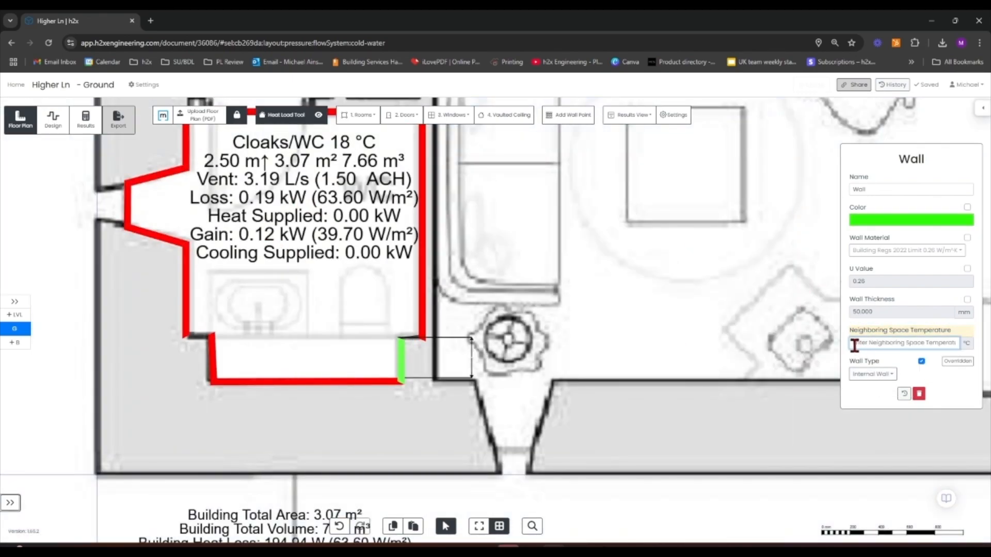
{"action": "type", "text": "18"}
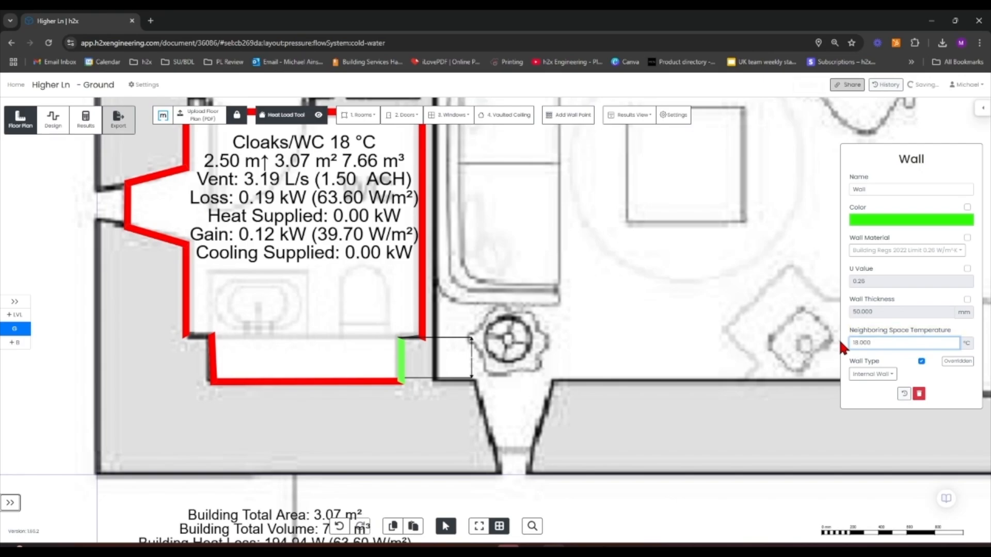
{"action": "key", "text": "Return"}
Hide ventilation air changes, room height, room area, heat gain and cooling supplied from the room result labels
{"action": "scroll", "coordinate": [509, 343], "scroll_direction": "down", "scroll_amount": 3}
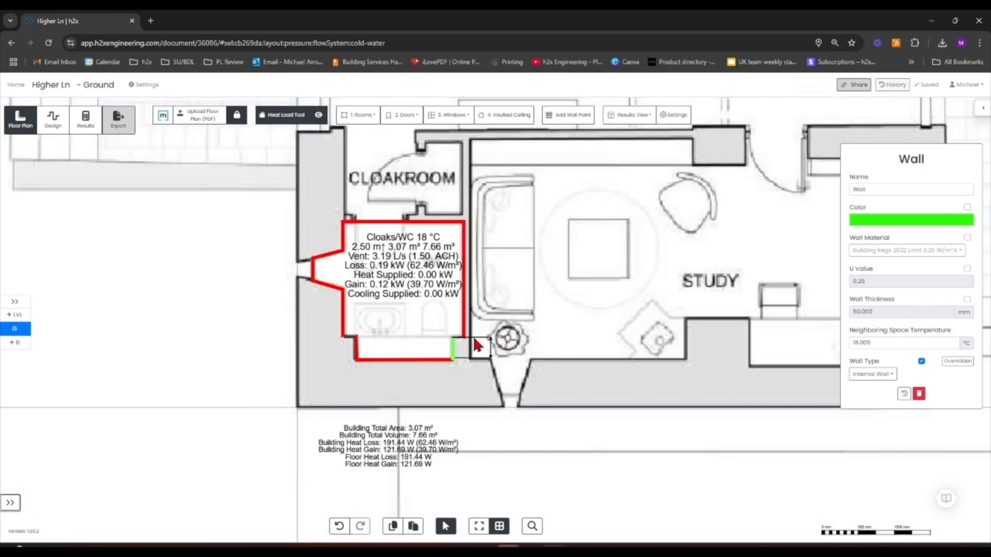
{"action": "left_click_drag", "start_coordinate": [521, 431], "coordinate": [383, 499]}
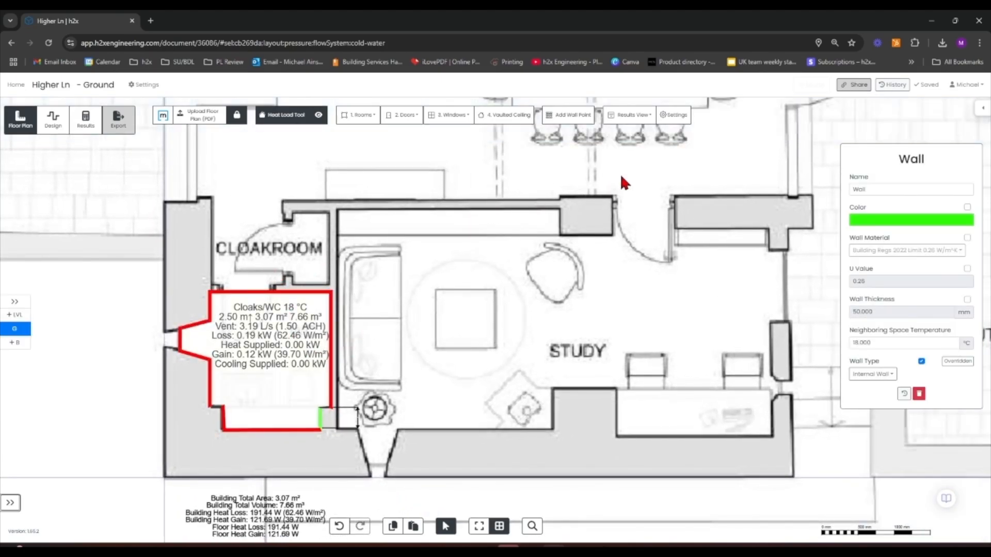
{"action": "left_click", "coordinate": [628, 114]}
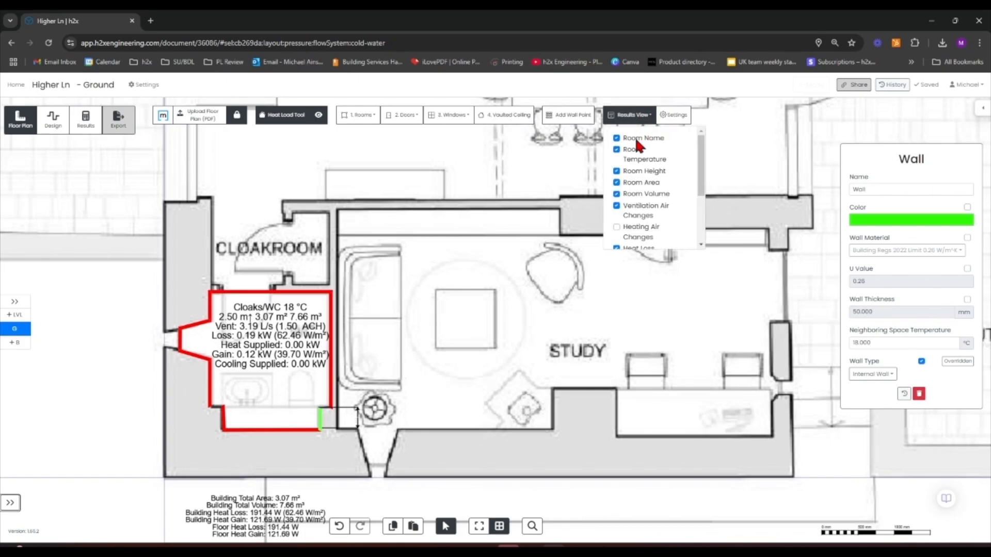
{"action": "left_click", "coordinate": [616, 193]}
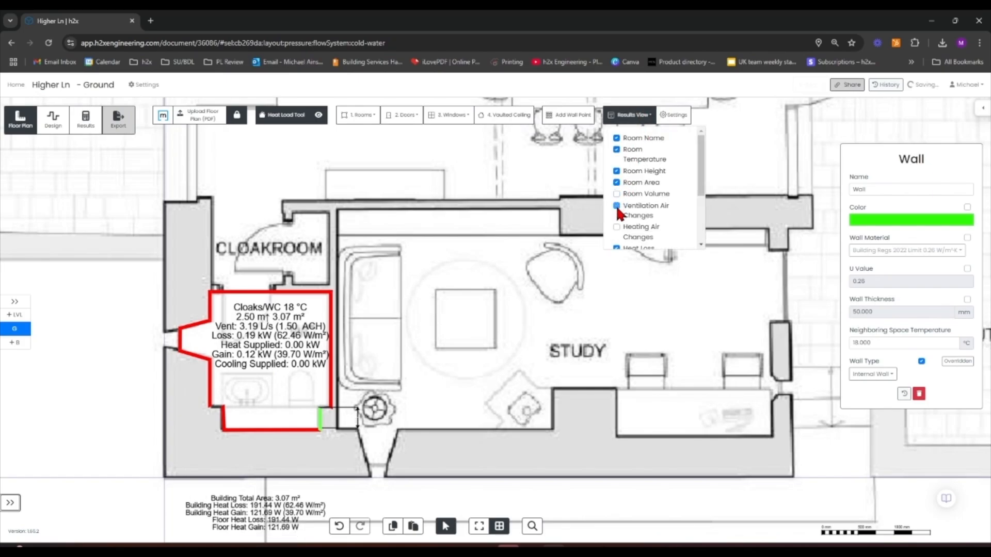
{"action": "left_click", "coordinate": [616, 205]}
{"action": "left_click", "coordinate": [616, 193]}
{"action": "scroll", "coordinate": [616, 194], "scroll_direction": "down", "scroll_amount": 2}
{"action": "scroll", "coordinate": [615, 183], "scroll_direction": "up", "scroll_amount": 2}
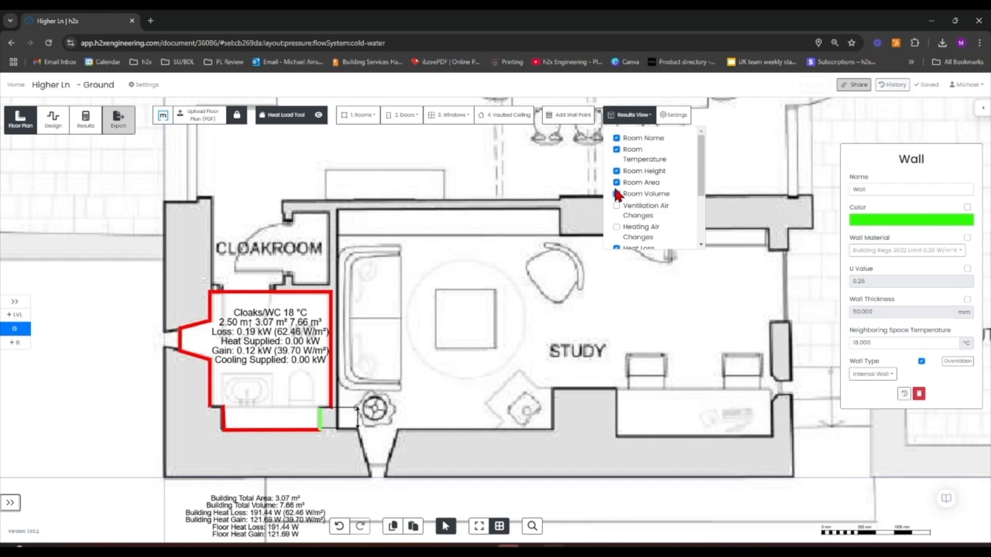
{"action": "left_click", "coordinate": [616, 171]}
{"action": "scroll", "coordinate": [625, 207], "scroll_direction": "down", "scroll_amount": 1}
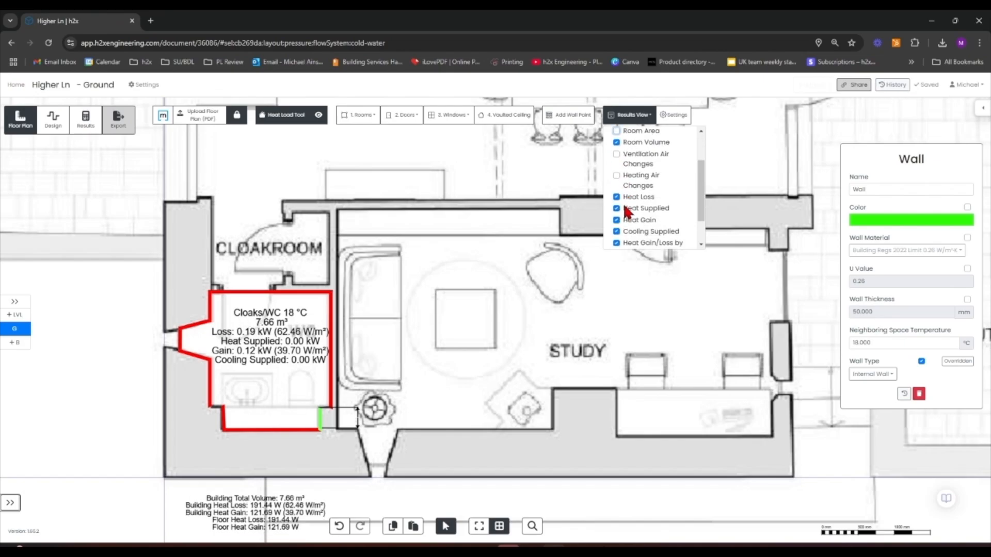
{"action": "left_click", "coordinate": [616, 221]}
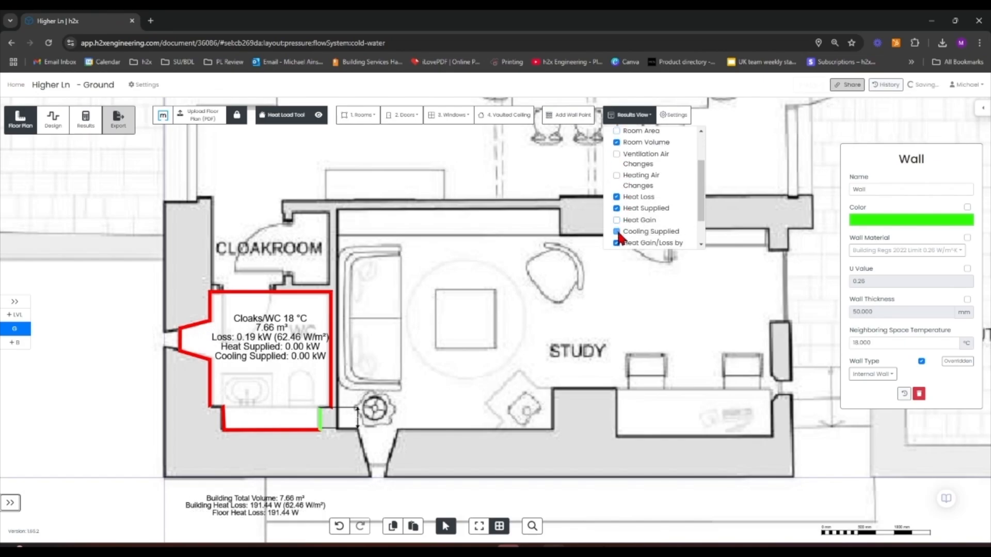
{"action": "left_click", "coordinate": [616, 231]}
Hide room volume from the room result labels and close the results view list
{"action": "scroll", "coordinate": [614, 232], "scroll_direction": "down", "scroll_amount": 1}
{"action": "scroll", "coordinate": [617, 237], "scroll_direction": "down", "scroll_amount": 2}
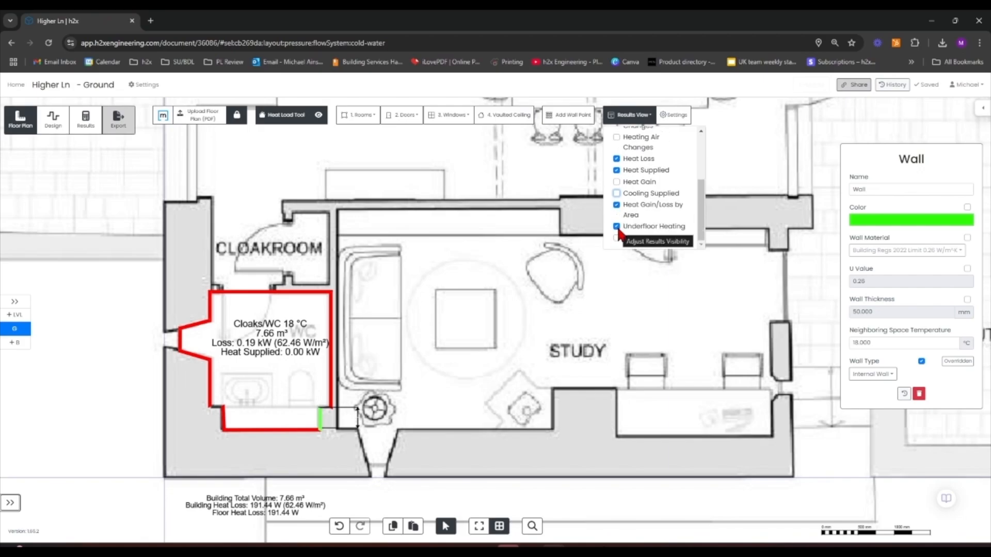
{"action": "scroll", "coordinate": [620, 233], "scroll_direction": "up", "scroll_amount": 2}
{"action": "left_click", "coordinate": [616, 193]}
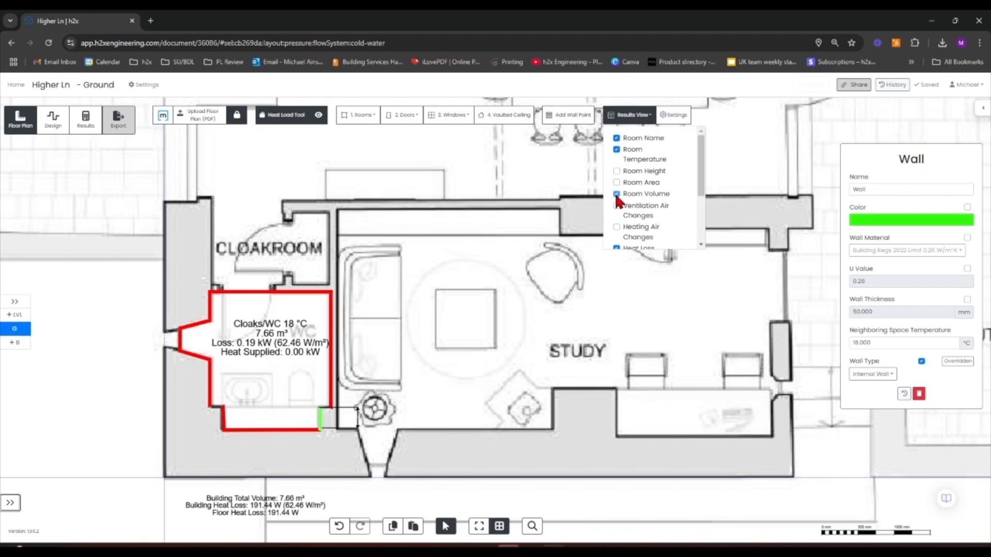
{"action": "left_click", "coordinate": [517, 249]}
{"action": "left_click_drag", "start_coordinate": [499, 330], "coordinate": [402, 319]}
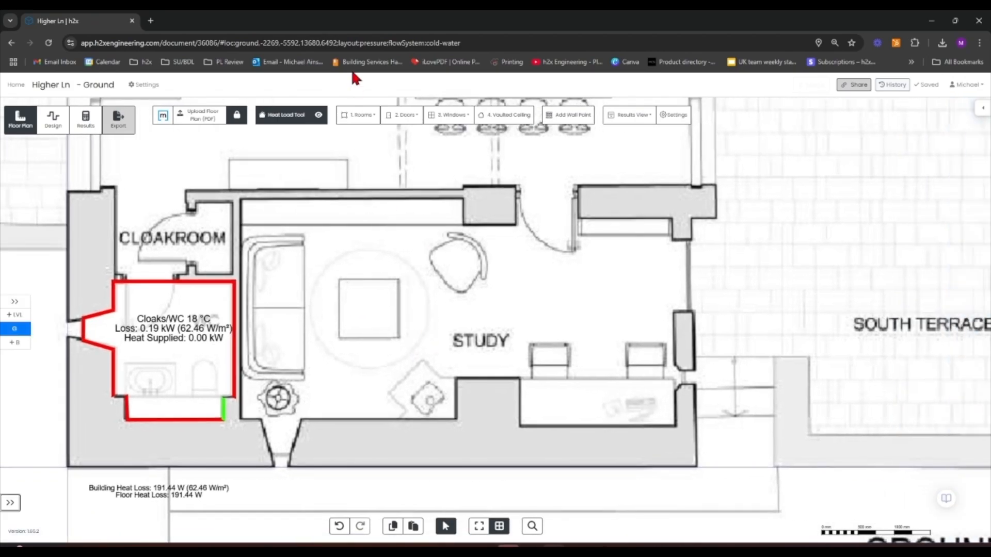
Start inserting a Study room at 21 °C over the study area
{"action": "left_click", "coordinate": [362, 119]}
{"action": "scroll", "coordinate": [363, 221], "scroll_direction": "down", "scroll_amount": 1}
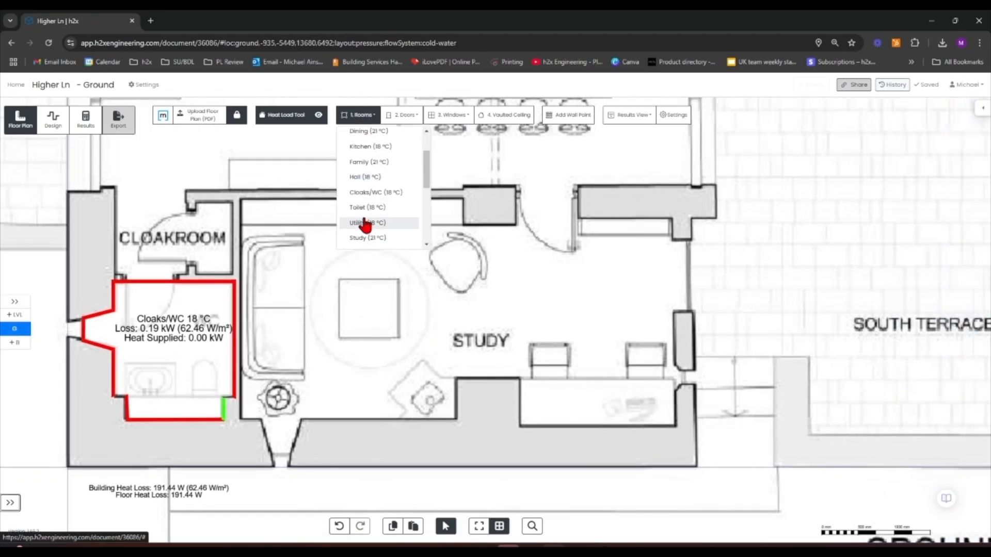
{"action": "left_click", "coordinate": [364, 237]}
{"action": "scroll", "coordinate": [237, 199], "scroll_direction": "up", "scroll_amount": 5}
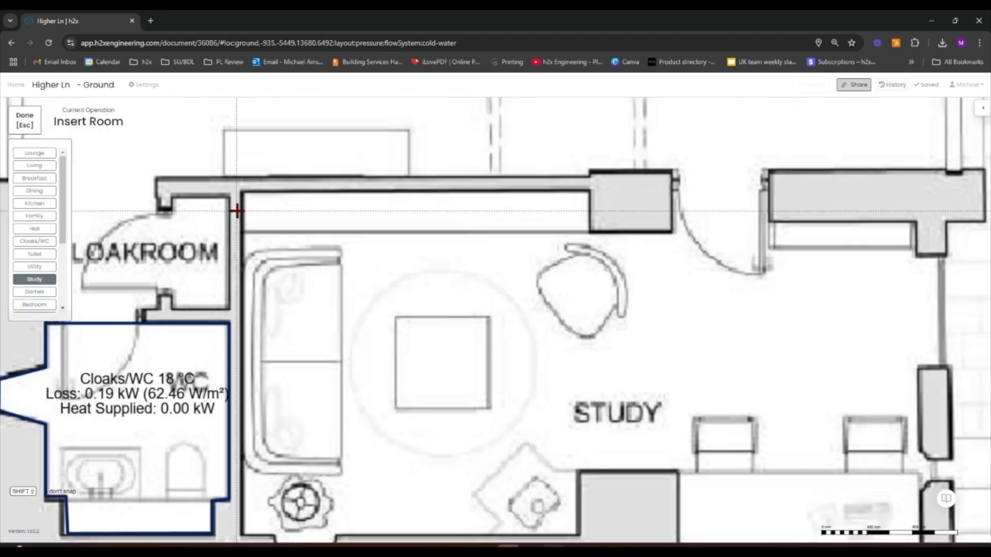
{"action": "scroll", "coordinate": [240, 189], "scroll_direction": "down", "scroll_amount": 5}
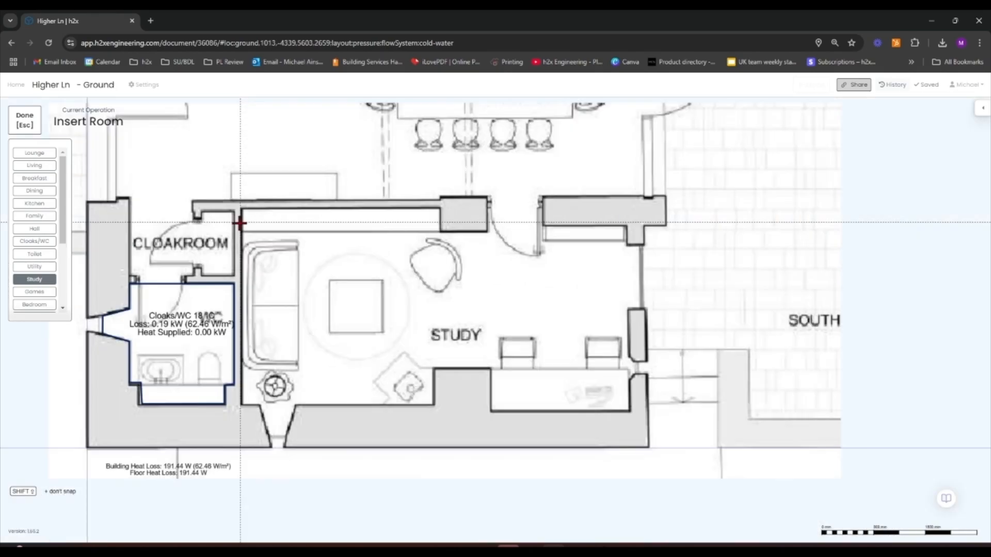
{"action": "scroll", "coordinate": [240, 282], "scroll_direction": "up", "scroll_amount": 2}
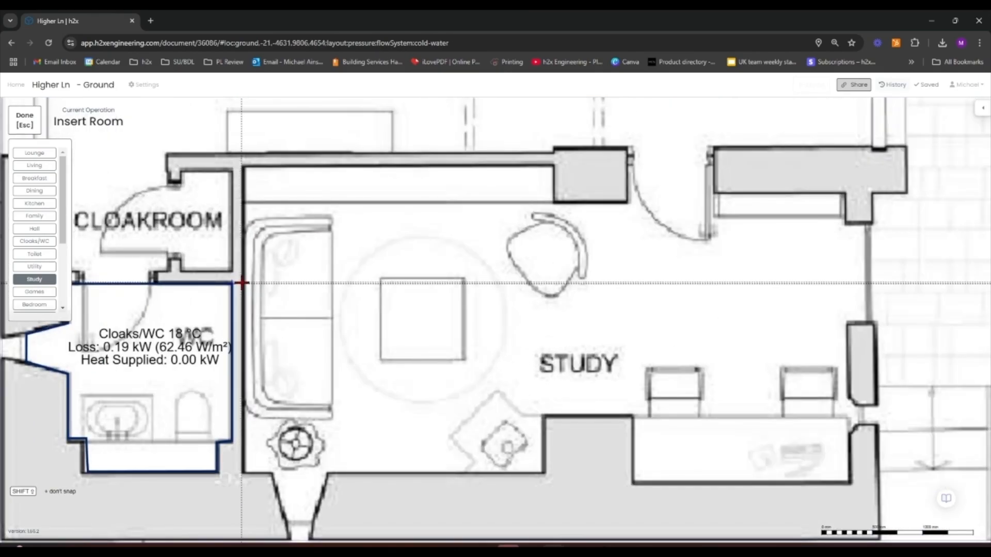
Trace the Study outline along the south wall, stepping around the window recesses toward the east wall
{"action": "left_click", "coordinate": [243, 473]}
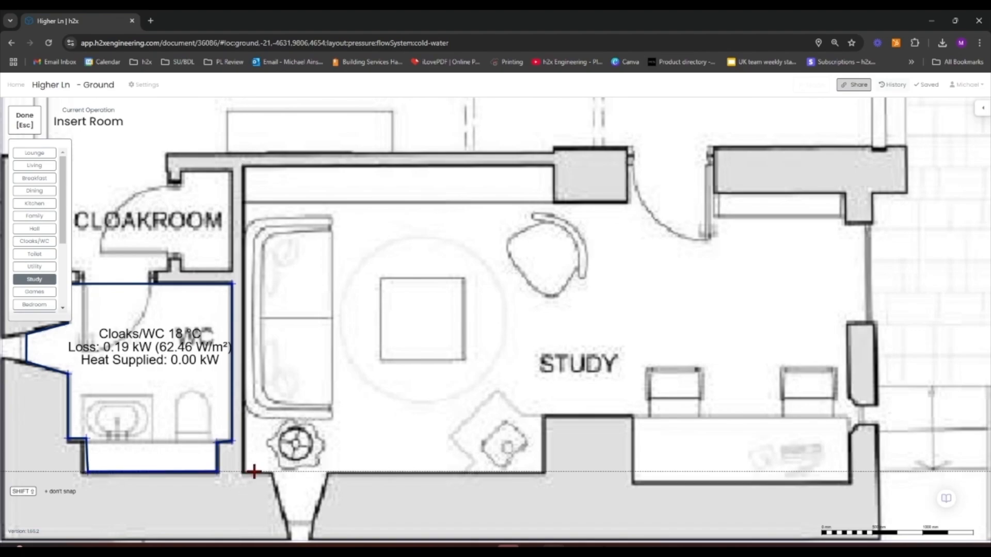
{"action": "left_click", "coordinate": [544, 472]}
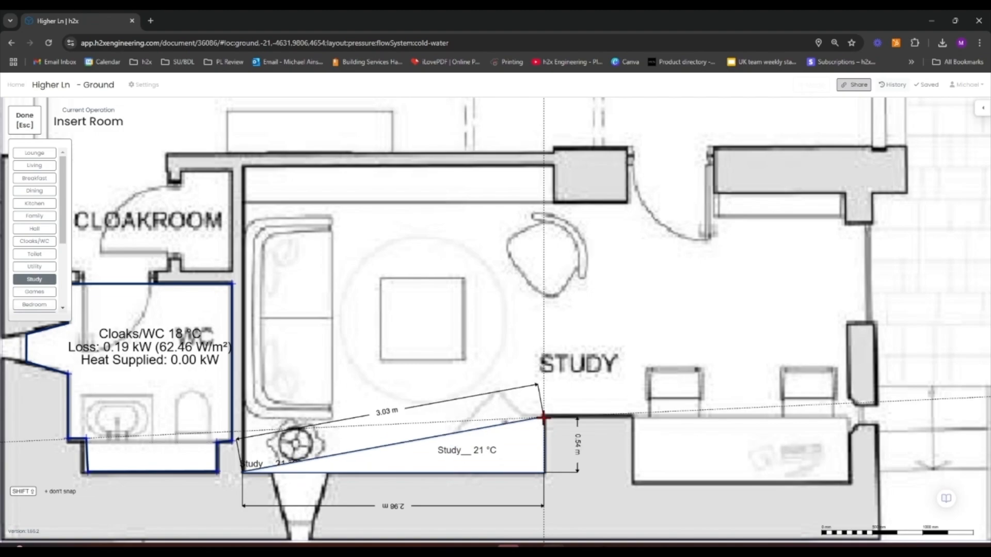
{"action": "left_click", "coordinate": [631, 418]}
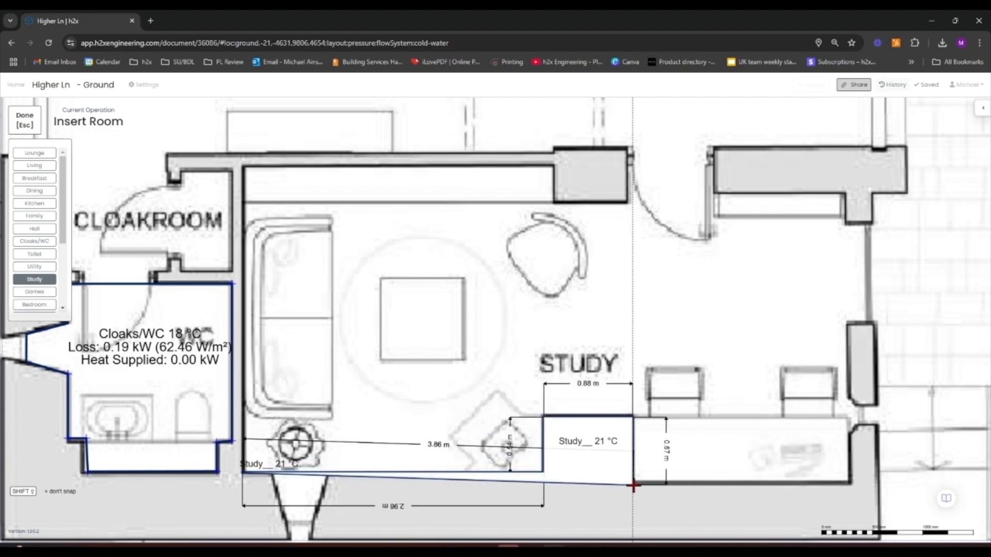
{"action": "left_click", "coordinate": [632, 484]}
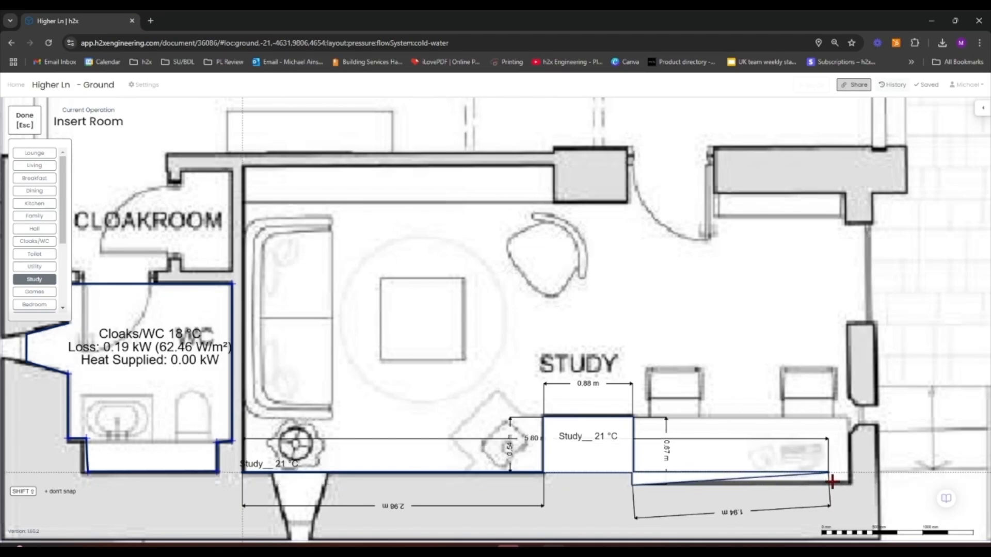
{"action": "left_click", "coordinate": [849, 484]}
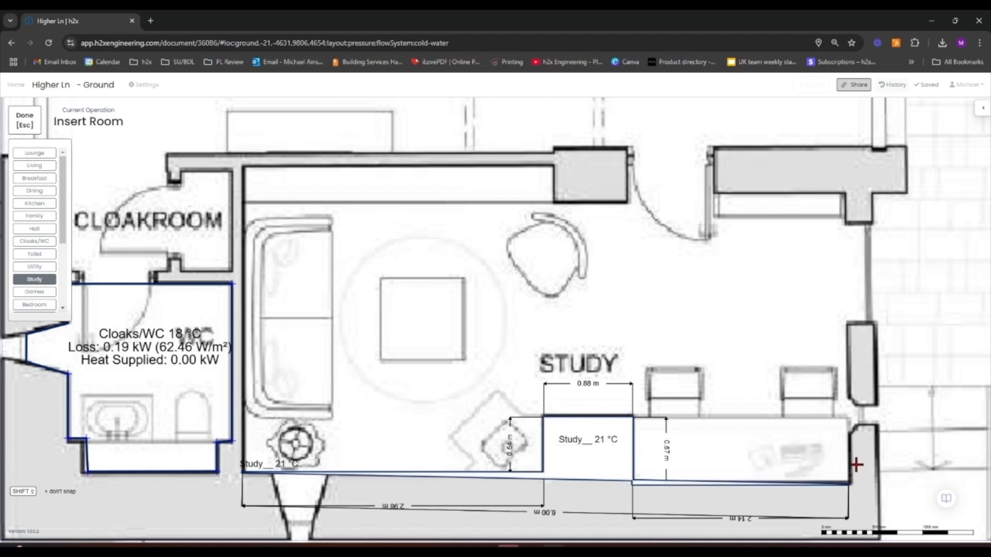
Continue the Study outline up the east wall, stepping around the window recess at the north-east corner
{"action": "scroll", "coordinate": [852, 451], "scroll_direction": "down", "scroll_amount": 10}
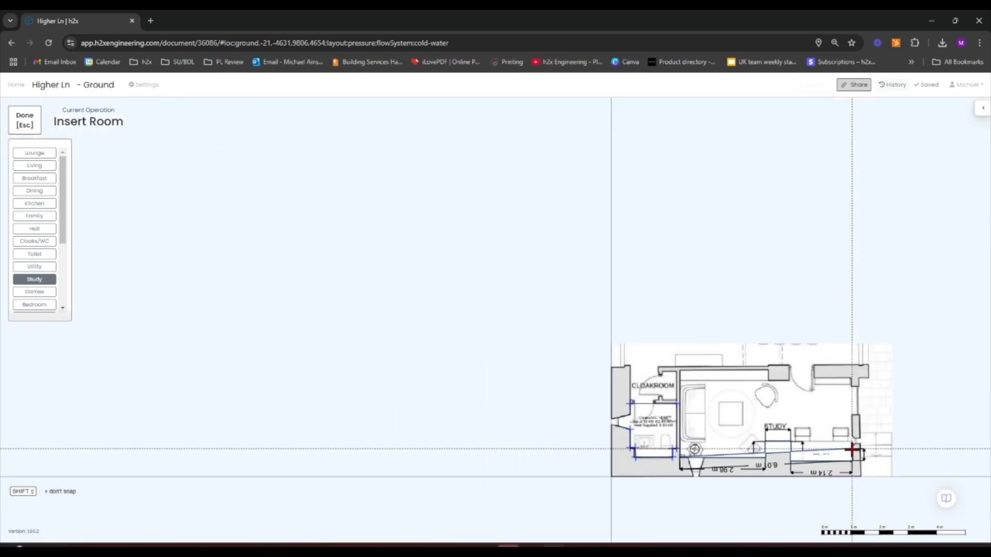
{"action": "scroll", "coordinate": [782, 442], "scroll_direction": "right", "scroll_amount": 2}
{"action": "scroll", "coordinate": [783, 442], "scroll_direction": "right", "scroll_amount": 5}
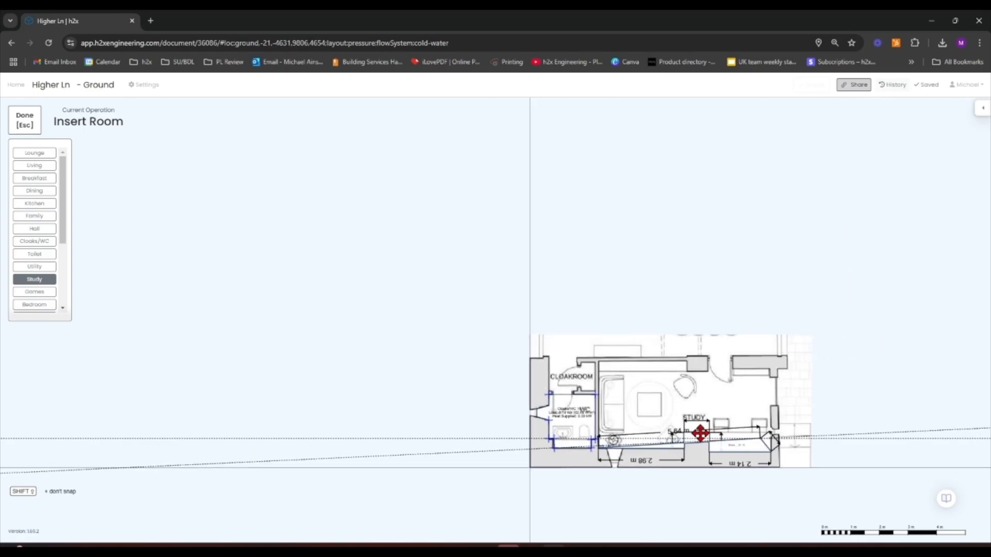
{"action": "scroll", "coordinate": [677, 433], "scroll_direction": "up", "scroll_amount": 10}
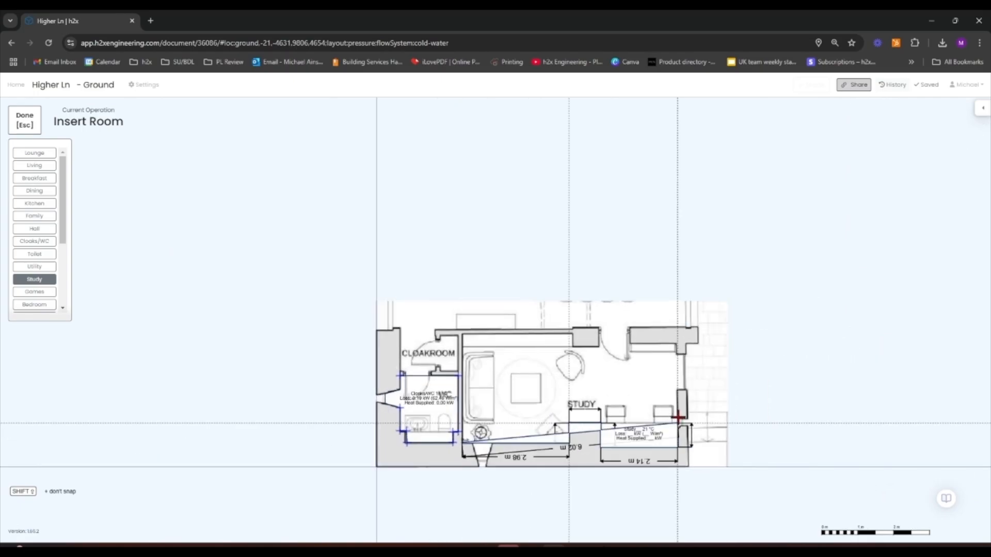
{"action": "scroll", "coordinate": [674, 423], "scroll_direction": "up", "scroll_amount": 5}
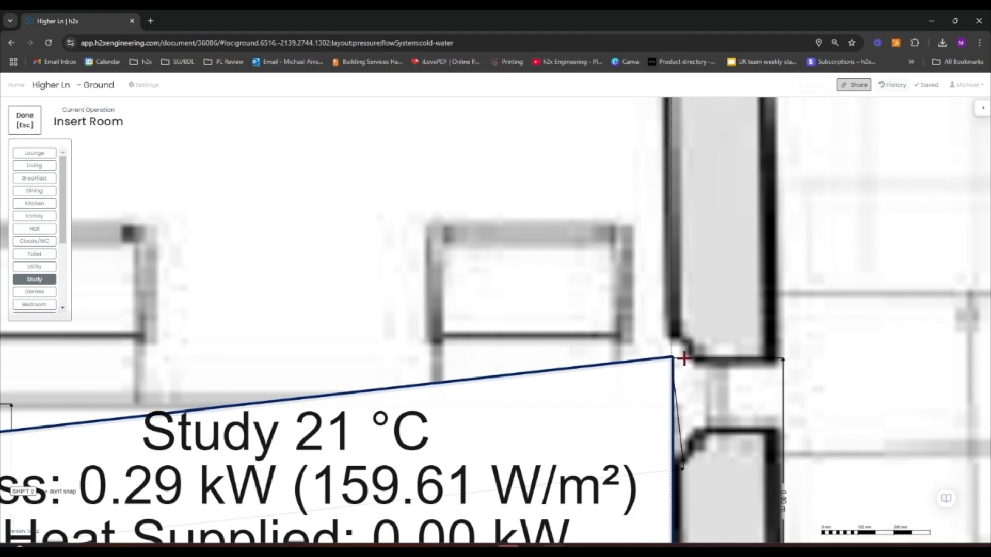
{"action": "scroll", "coordinate": [681, 358], "scroll_direction": "down", "scroll_amount": 5}
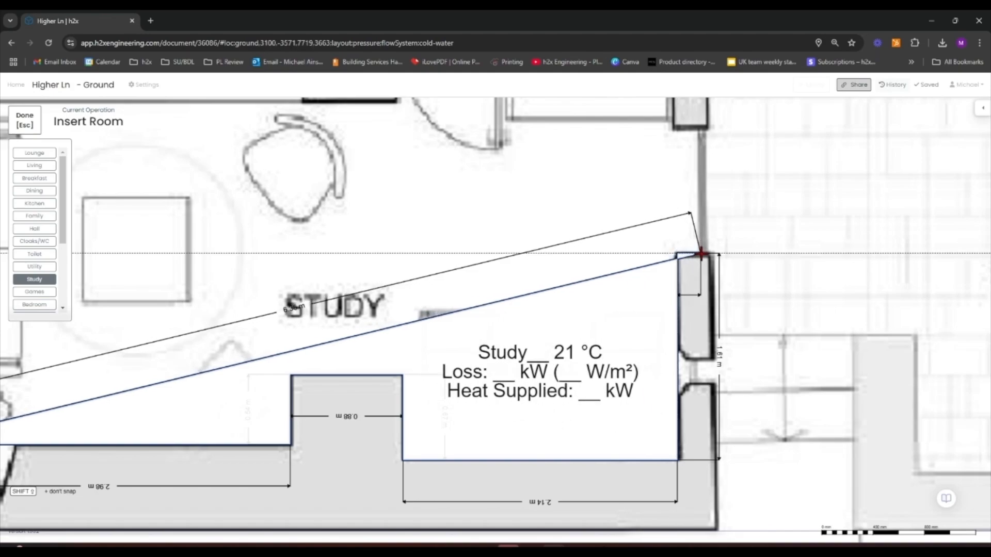
{"action": "left_click", "coordinate": [700, 253]}
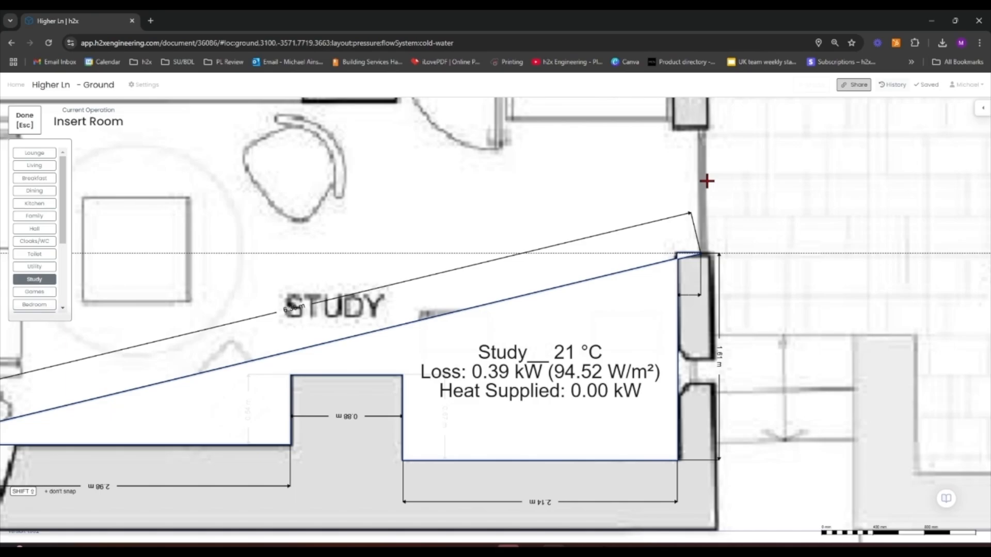
{"action": "left_click", "coordinate": [701, 129]}
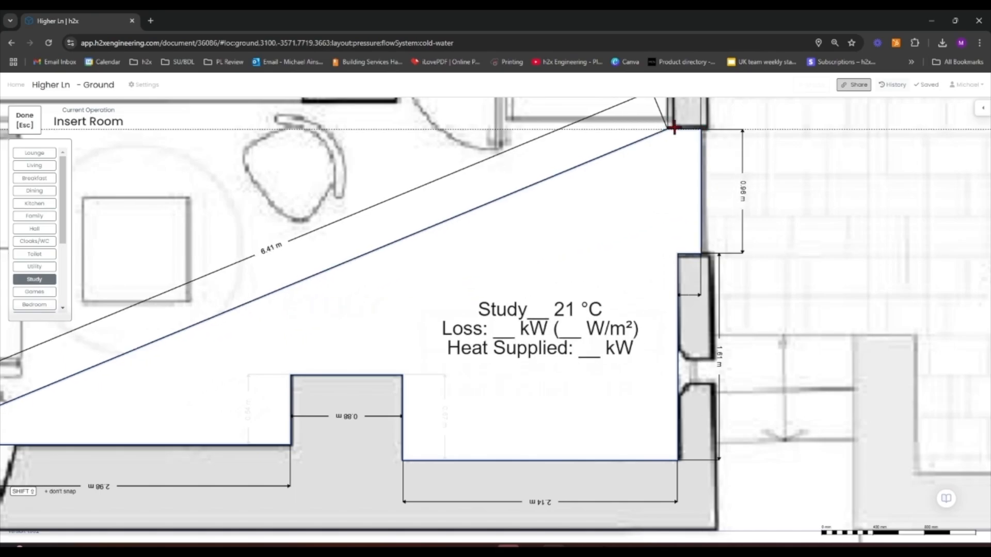
{"action": "left_click", "coordinate": [675, 128]}
{"action": "middle_click_drag", "start_coordinate": [673, 142], "coordinate": [640, 256]}
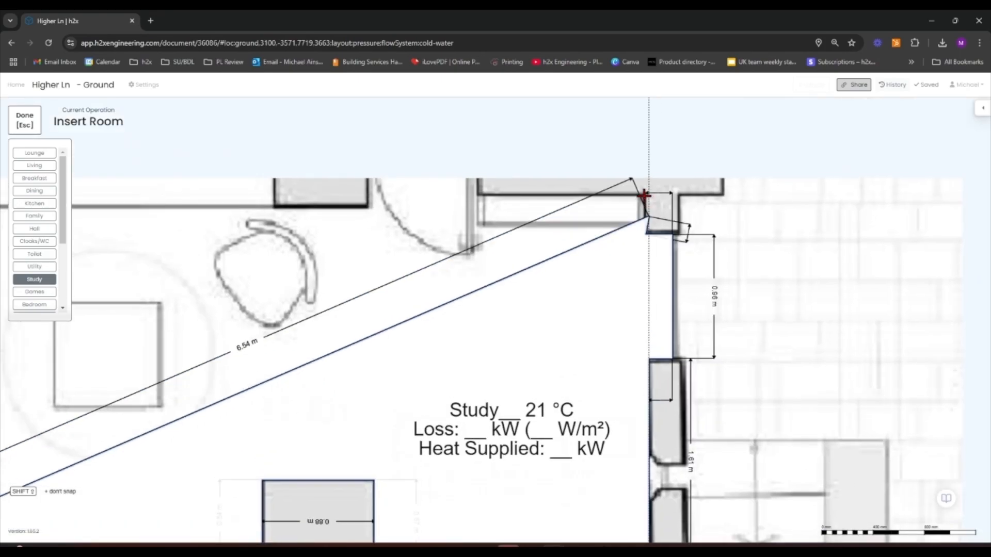
{"action": "left_click", "coordinate": [644, 196]}
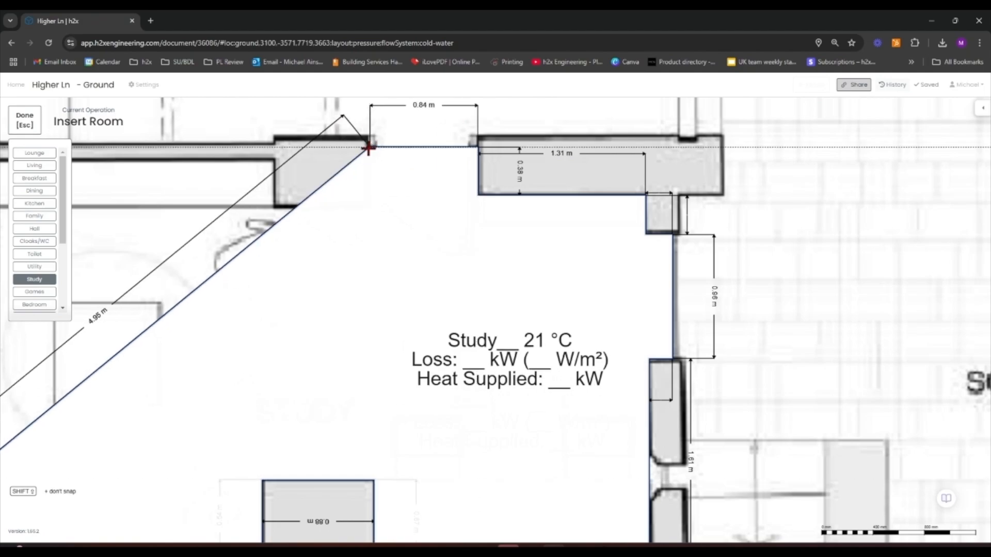
Trace the Study outline along the north wall around the pier to the north-west corner and finish the room
{"action": "left_click", "coordinate": [368, 148]}
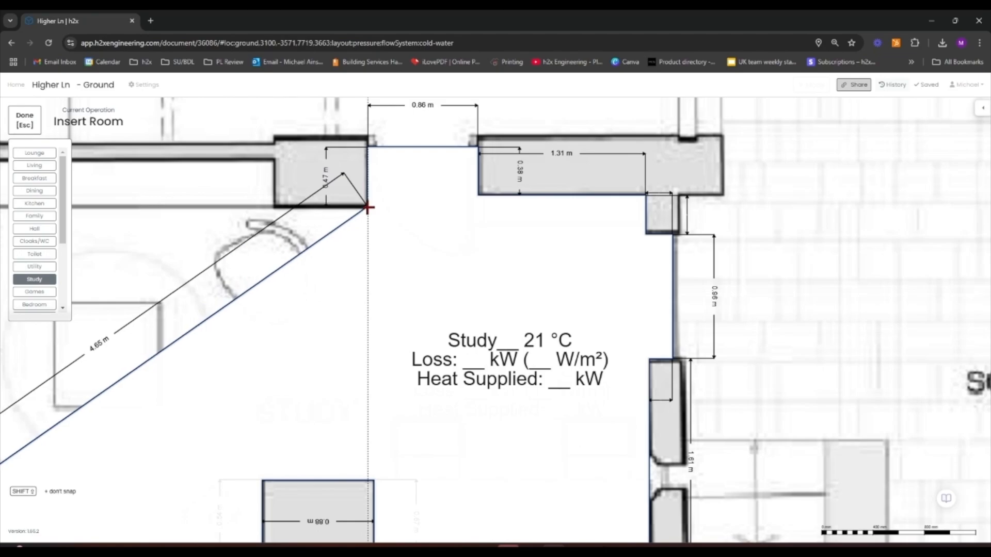
{"action": "left_click", "coordinate": [368, 208]}
{"action": "scroll", "coordinate": [368, 208], "scroll_direction": "down", "scroll_amount": 3}
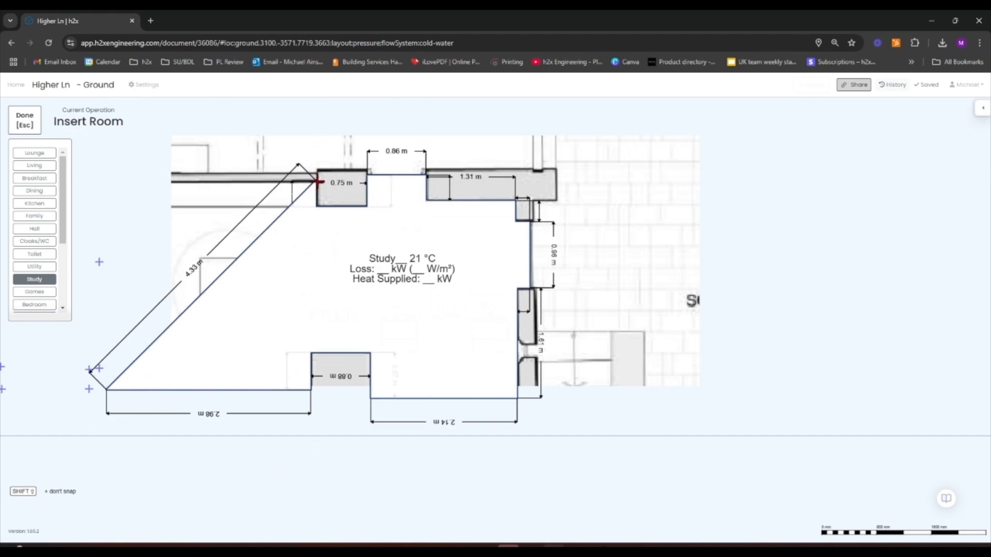
{"action": "scroll", "coordinate": [318, 181], "scroll_direction": "down", "scroll_amount": 3}
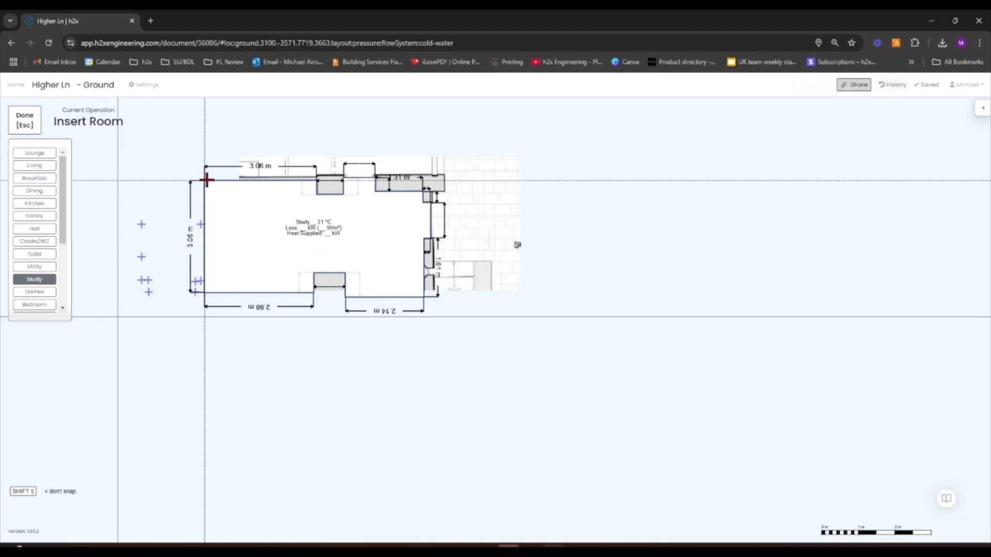
{"action": "scroll", "coordinate": [206, 180], "scroll_direction": "up", "scroll_amount": 2}
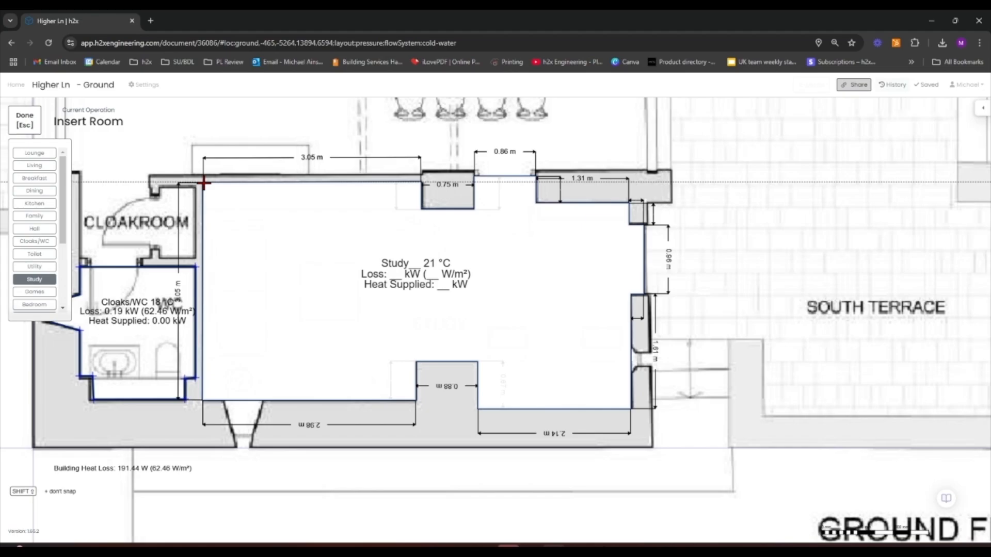
{"action": "left_click", "coordinate": [203, 182]}
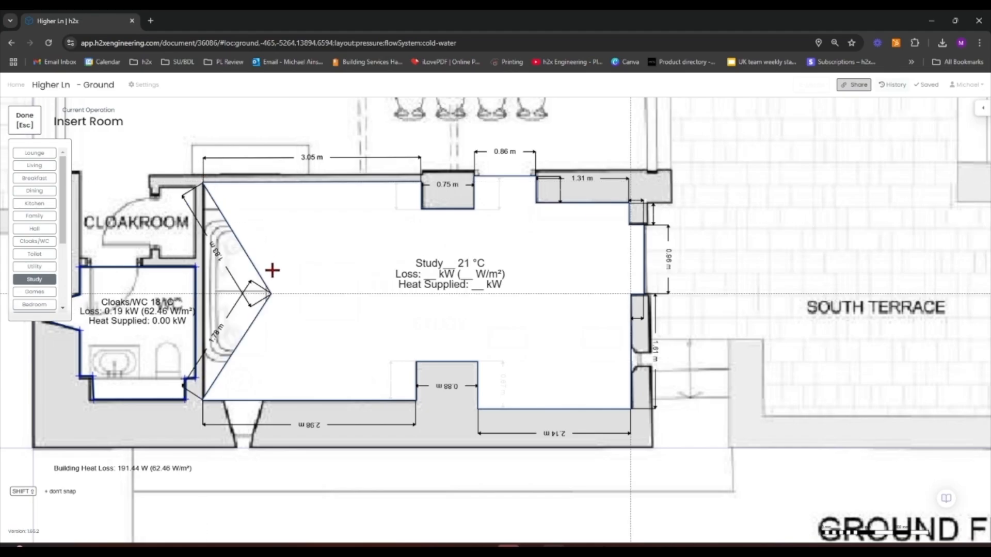
{"action": "key", "text": "Escape"}
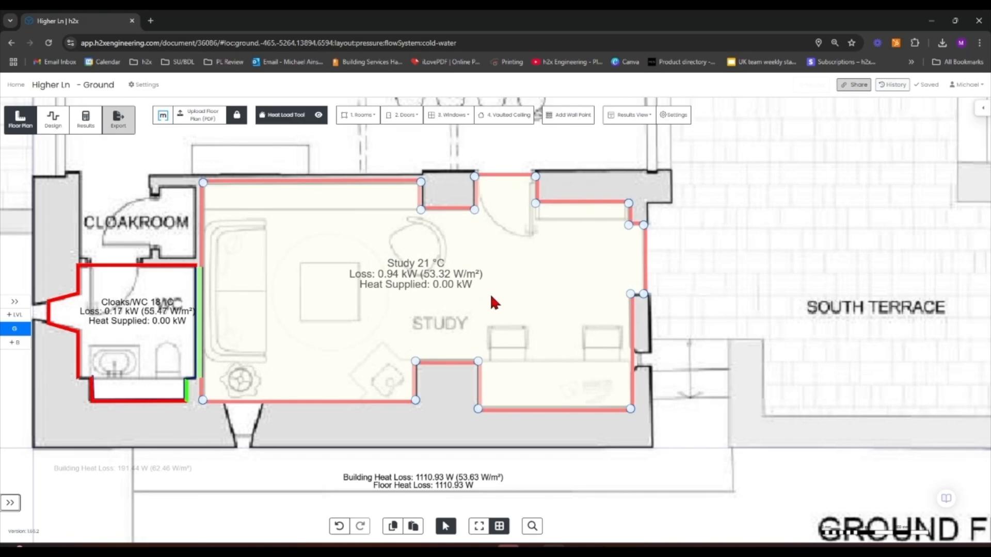
Set the wall between the cloakroom and study to an internal wall with a neighbouring space temperature of 18 °C
{"action": "left_click", "coordinate": [844, 275]}
{"action": "left_click_drag", "start_coordinate": [321, 336], "coordinate": [428, 336]}
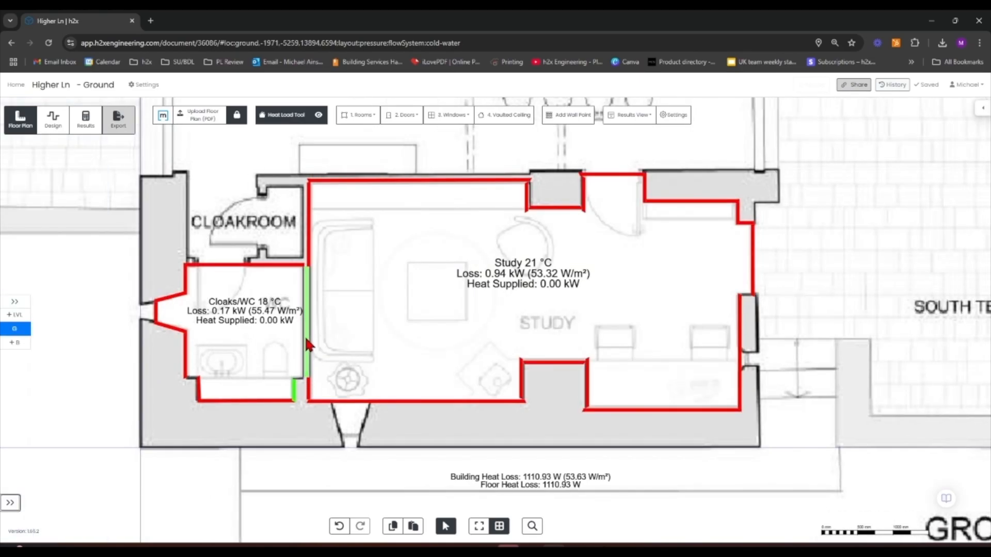
{"action": "scroll", "coordinate": [314, 373], "scroll_direction": "up", "scroll_amount": 5}
{"action": "left_click", "coordinate": [319, 375]}
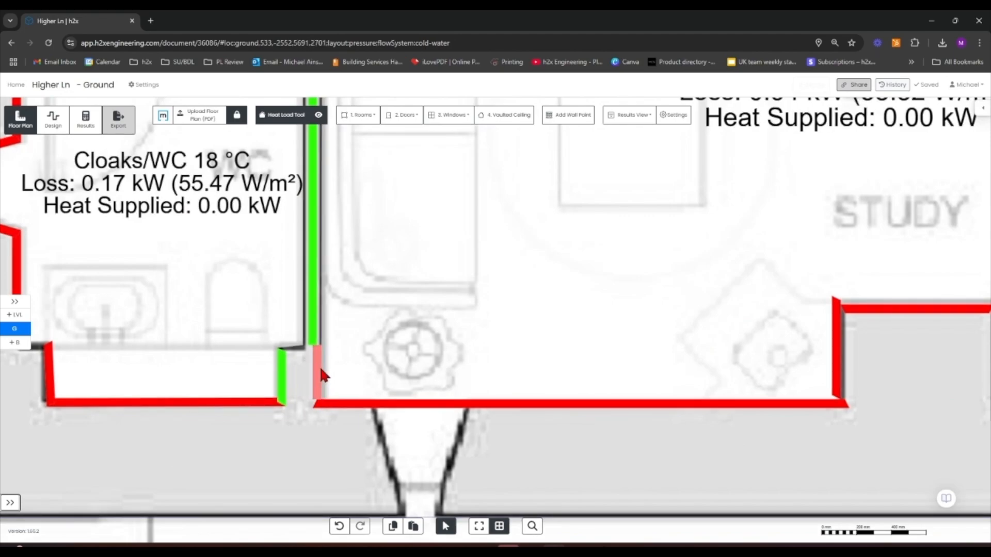
{"action": "left_click", "coordinate": [920, 330]}
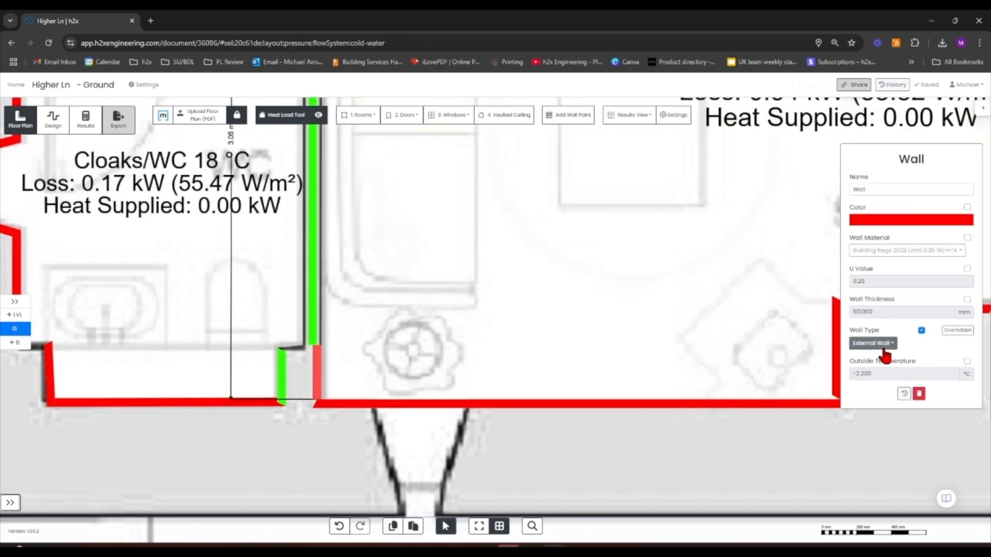
{"action": "left_click", "coordinate": [873, 343]}
{"action": "left_click", "coordinate": [881, 374]}
{"action": "left_click", "coordinate": [902, 343]}
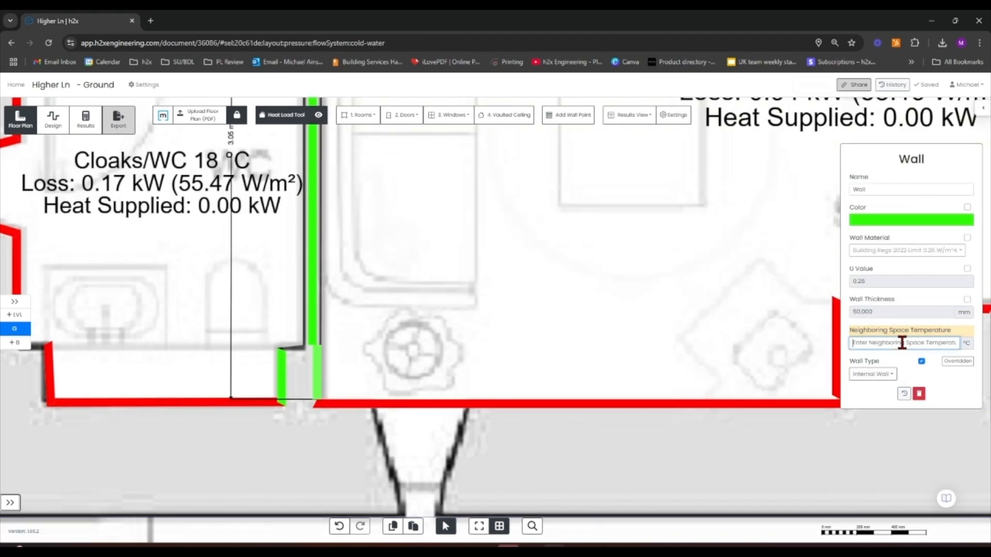
{"action": "type", "text": "18"}
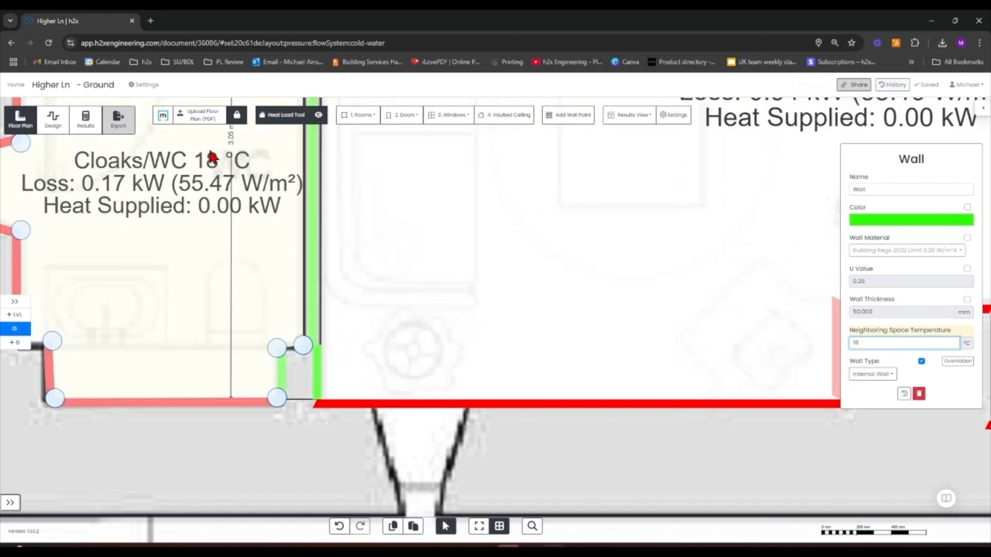
{"action": "left_click", "coordinate": [280, 260]}
Pan north across the plan to examine the entry, dining area and living room
{"action": "scroll", "coordinate": [336, 387], "scroll_direction": "down", "scroll_amount": 5}
{"action": "scroll", "coordinate": [380, 397], "scroll_direction": "up", "scroll_amount": 2}
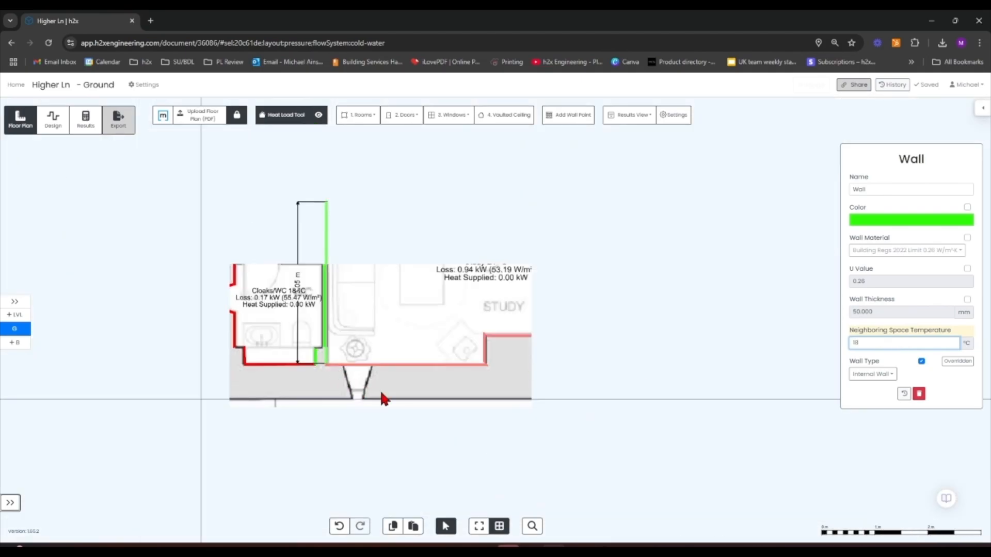
{"action": "left_click_drag", "start_coordinate": [465, 395], "coordinate": [499, 477]}
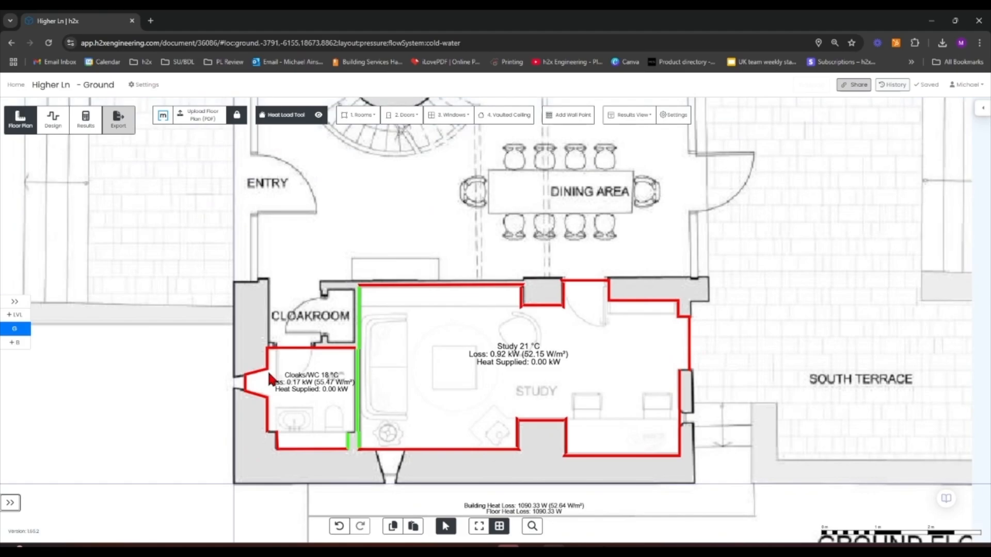
{"action": "scroll", "coordinate": [193, 267], "scroll_direction": "down", "scroll_amount": 1}
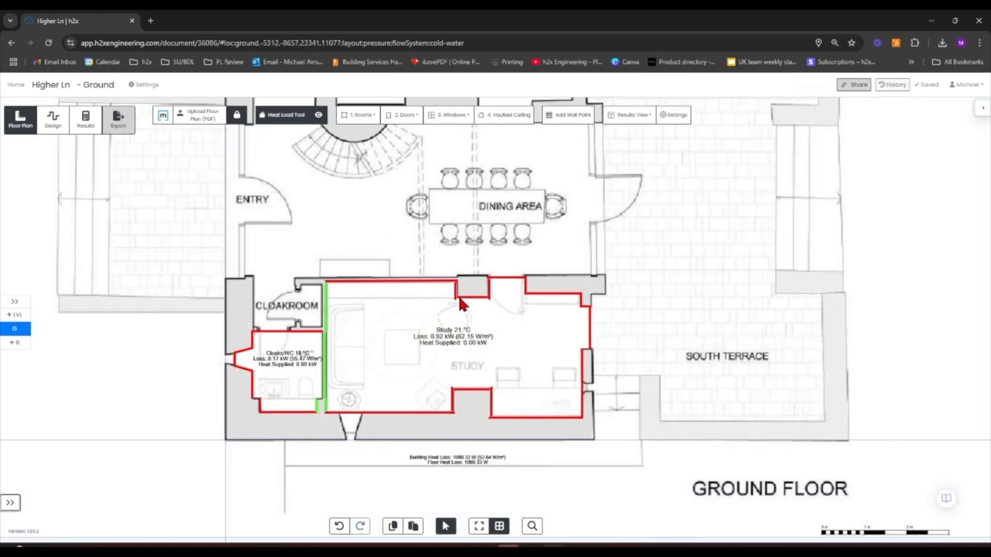
{"action": "left_click_drag", "start_coordinate": [661, 233], "coordinate": [616, 390]}
{"action": "scroll", "coordinate": [609, 375], "scroll_direction": "down", "scroll_amount": 1}
{"action": "left_click_drag", "start_coordinate": [625, 318], "coordinate": [611, 328]}
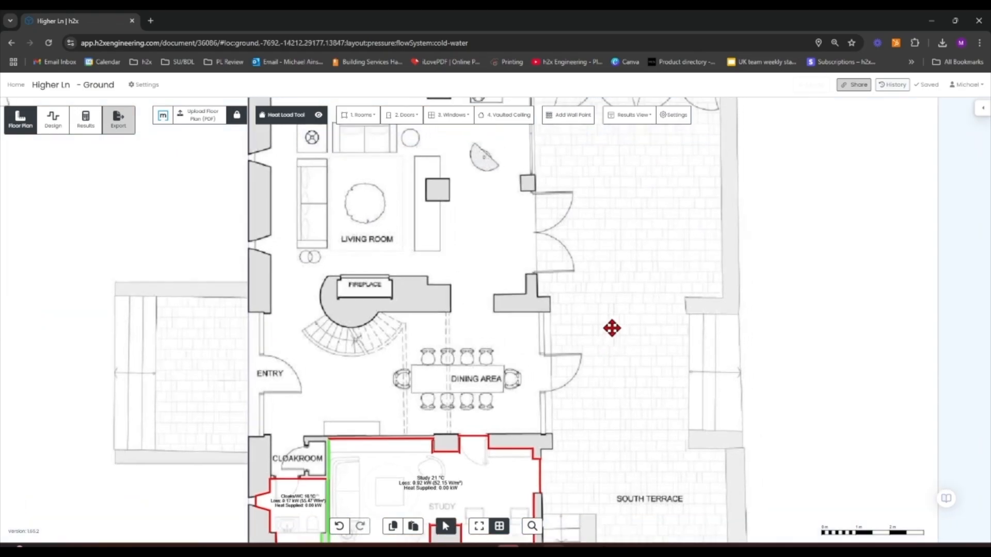
{"action": "left_click_drag", "start_coordinate": [464, 228], "coordinate": [441, 309]}
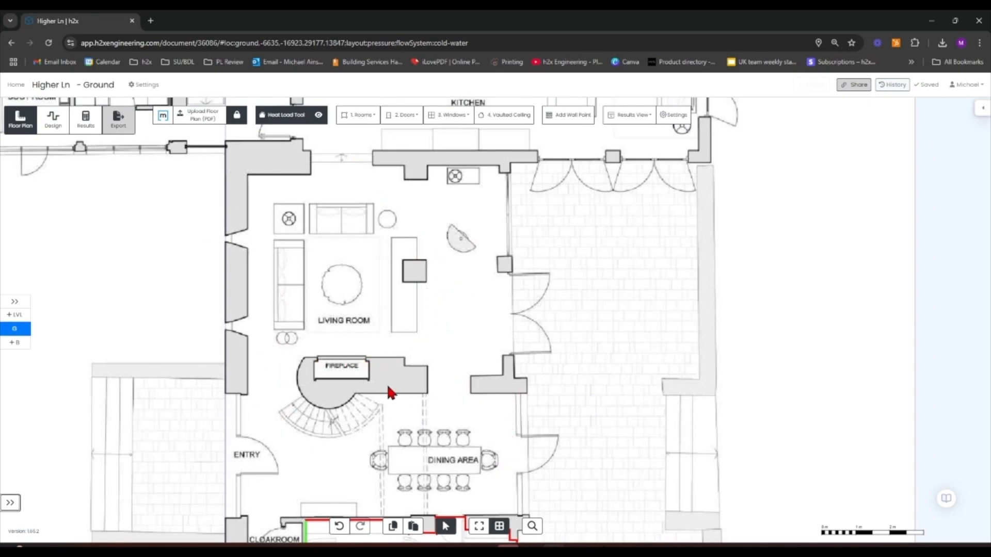
{"action": "left_click_drag", "start_coordinate": [442, 372], "coordinate": [423, 305]}
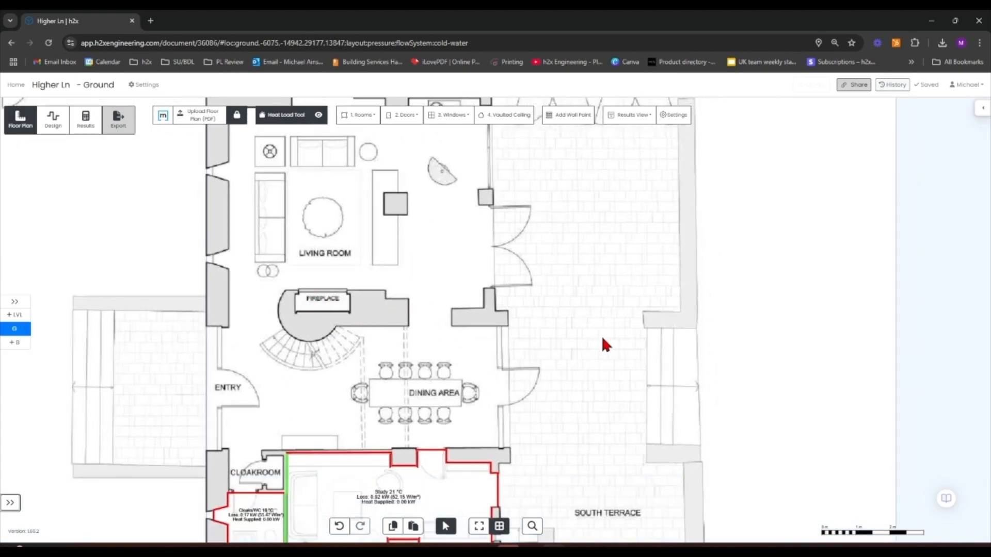
{"action": "left_click_drag", "start_coordinate": [602, 342], "coordinate": [607, 327]}
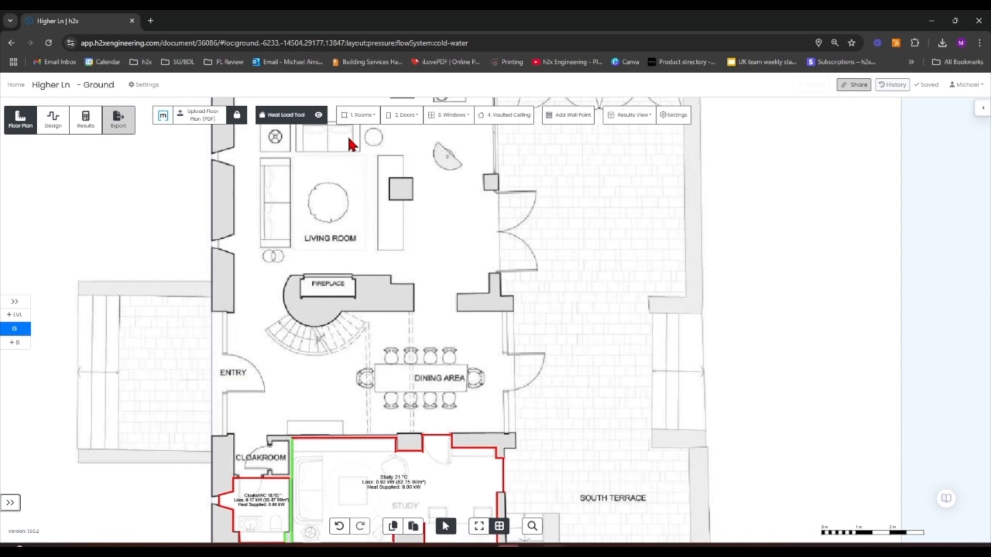
{"action": "left_click", "coordinate": [366, 120]}
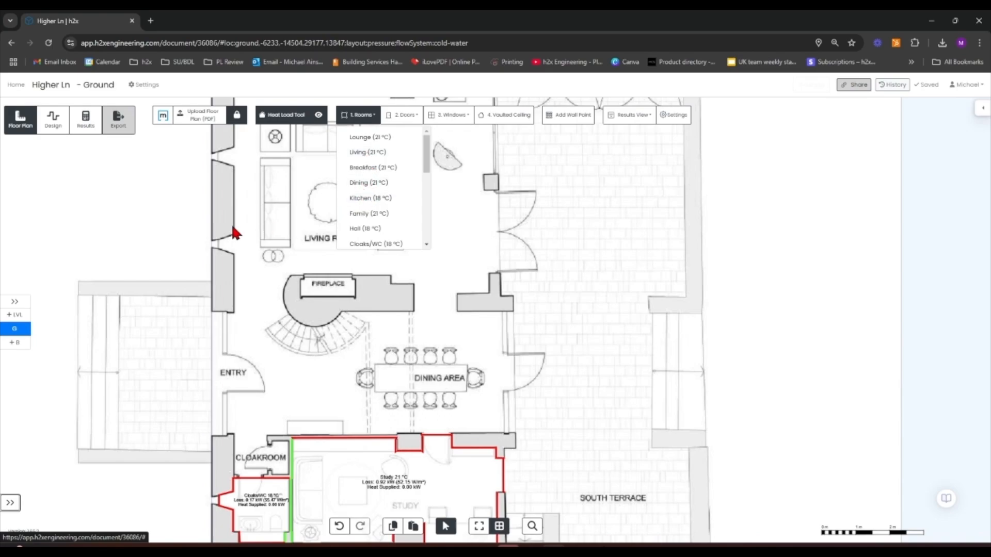
{"action": "left_click", "coordinate": [287, 217]}
{"action": "left_click_drag", "start_coordinate": [288, 217], "coordinate": [266, 277]}
{"action": "left_click_drag", "start_coordinate": [341, 225], "coordinate": [341, 344]}
{"action": "left_click_drag", "start_coordinate": [362, 299], "coordinate": [362, 348]}
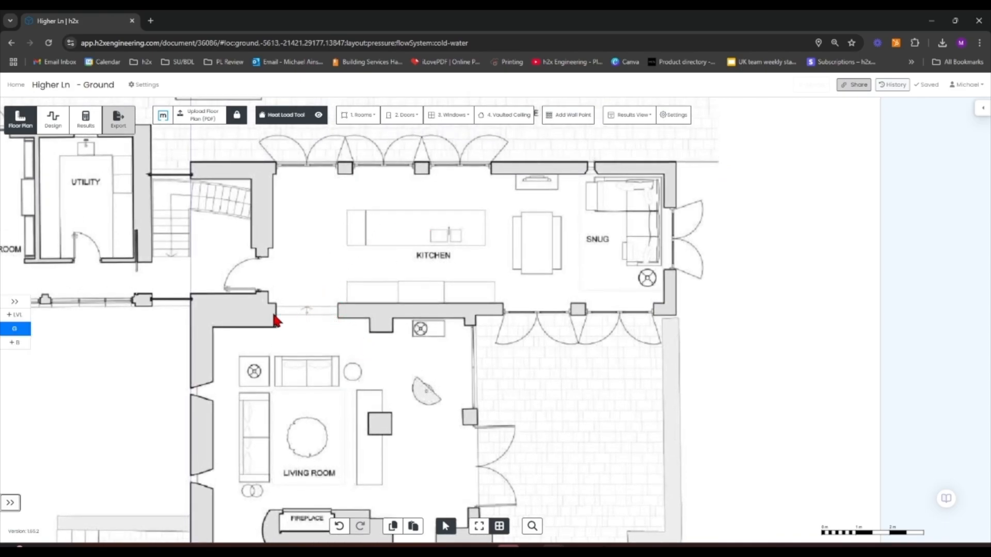
{"action": "left_click", "coordinate": [396, 114]}
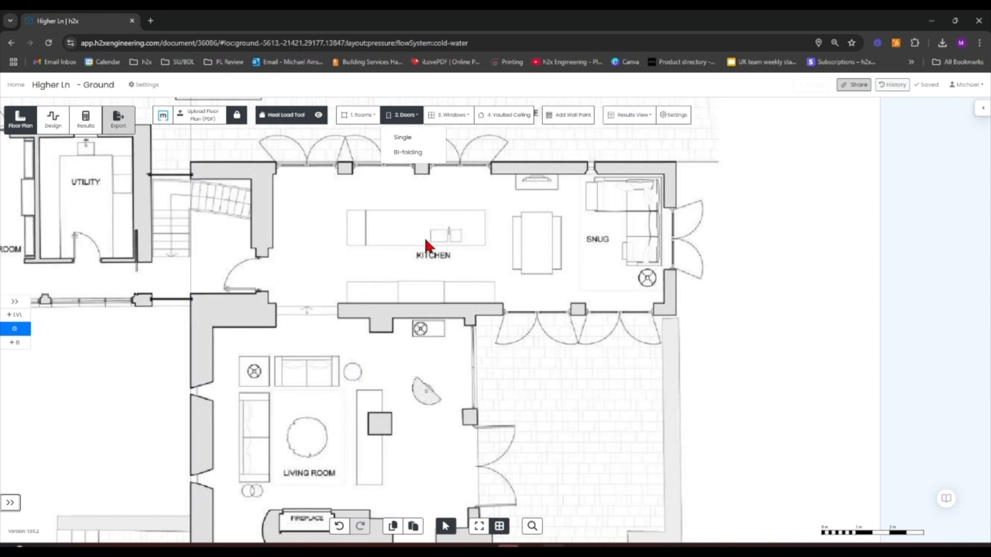
{"action": "left_click_drag", "start_coordinate": [426, 262], "coordinate": [330, 205]}
{"action": "left_click_drag", "start_coordinate": [237, 396], "coordinate": [259, 349]}
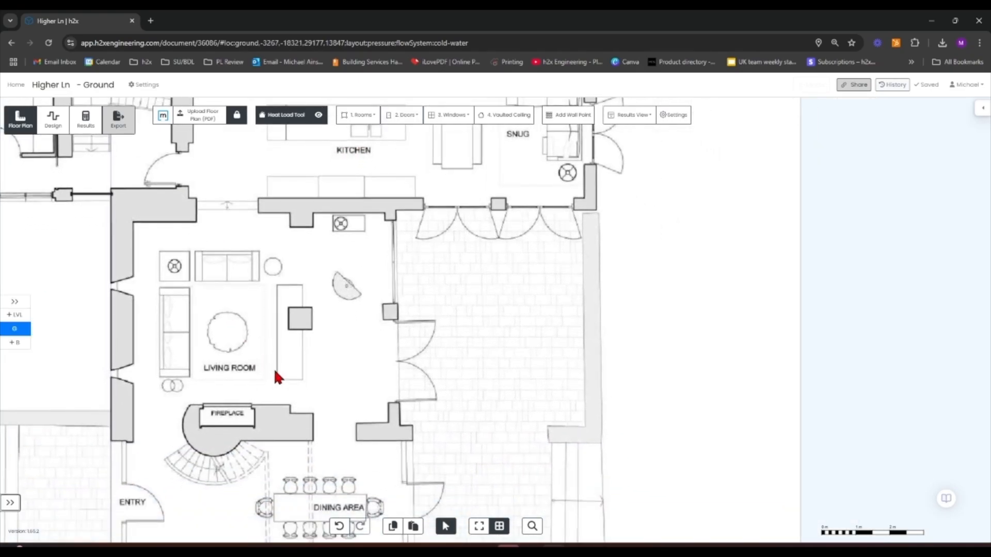
{"action": "left_click_drag", "start_coordinate": [301, 369], "coordinate": [406, 248]}
Start a Living room at 21 °C and place its first corner at the entry's west wall beside the cloakroom
{"action": "left_click", "coordinate": [357, 115]}
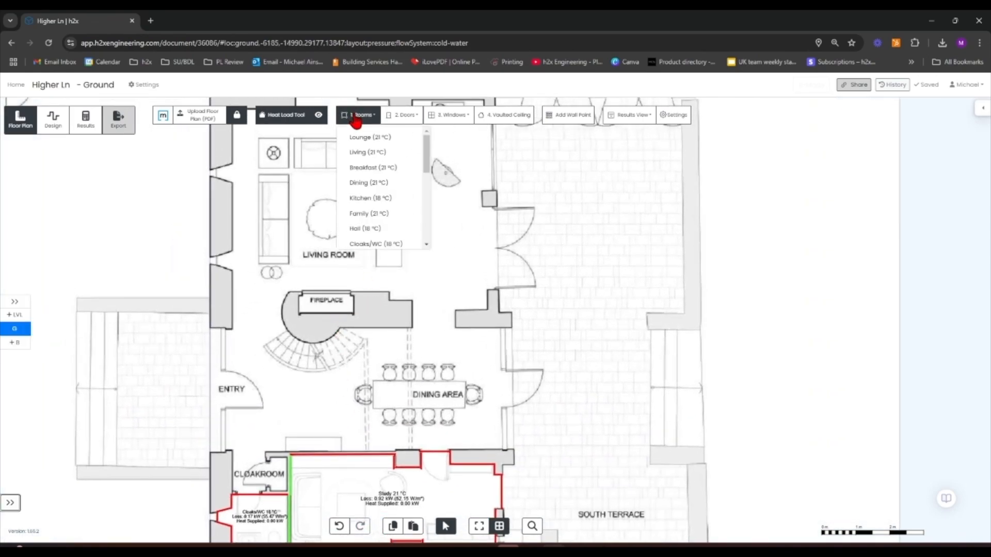
{"action": "left_click", "coordinate": [367, 152]}
{"action": "scroll", "coordinate": [222, 460], "scroll_direction": "up", "scroll_amount": 6}
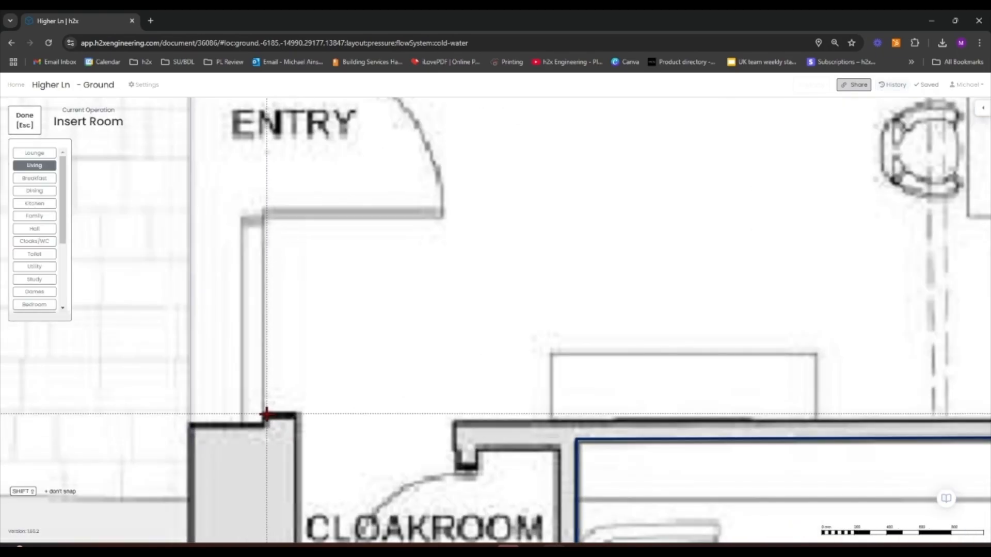
{"action": "scroll", "coordinate": [265, 416], "scroll_direction": "down", "scroll_amount": 5}
{"action": "left_click", "coordinate": [265, 401]}
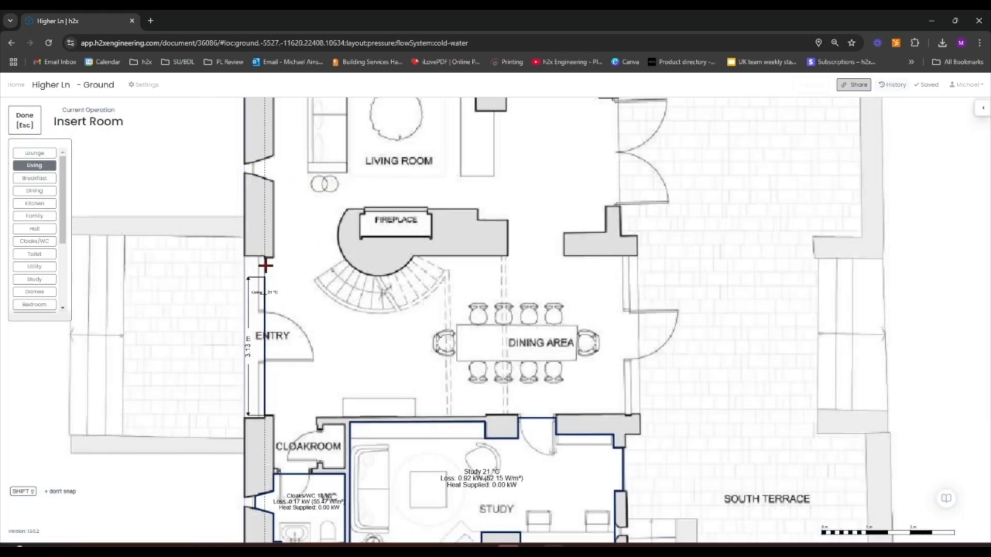
Trace the Living room outline up the west wall, stepping around the first window recess
{"action": "scroll", "coordinate": [265, 258], "scroll_direction": "up", "scroll_amount": 4}
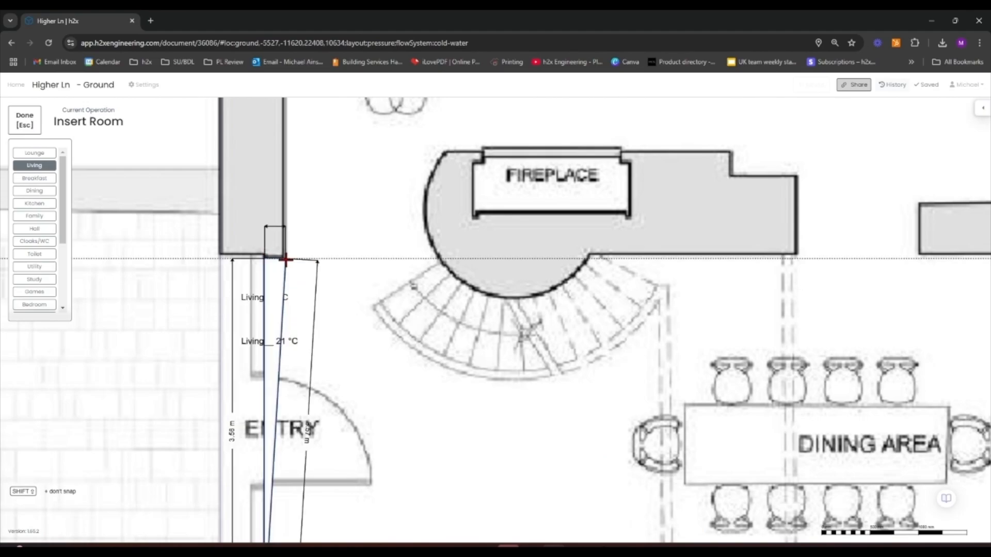
{"action": "scroll", "coordinate": [283, 259], "scroll_direction": "down", "scroll_amount": 4}
{"action": "scroll", "coordinate": [284, 242], "scroll_direction": "down", "scroll_amount": 2}
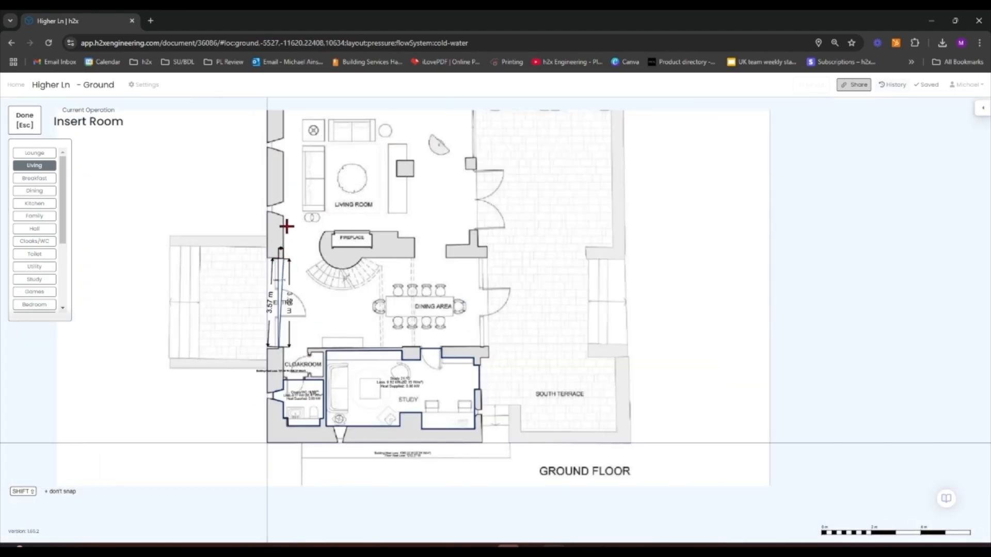
{"action": "scroll", "coordinate": [283, 215], "scroll_direction": "up", "scroll_amount": 6}
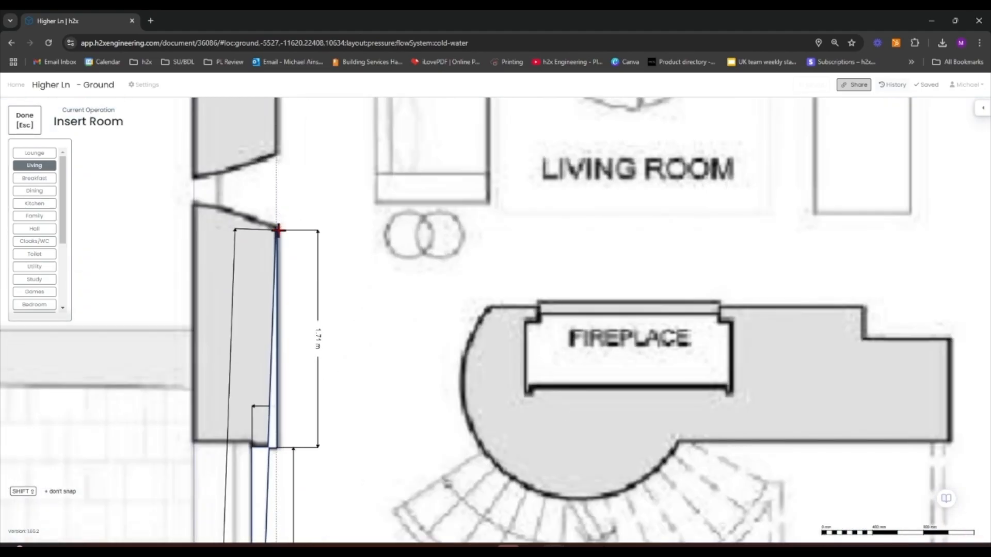
{"action": "left_click", "coordinate": [246, 211]}
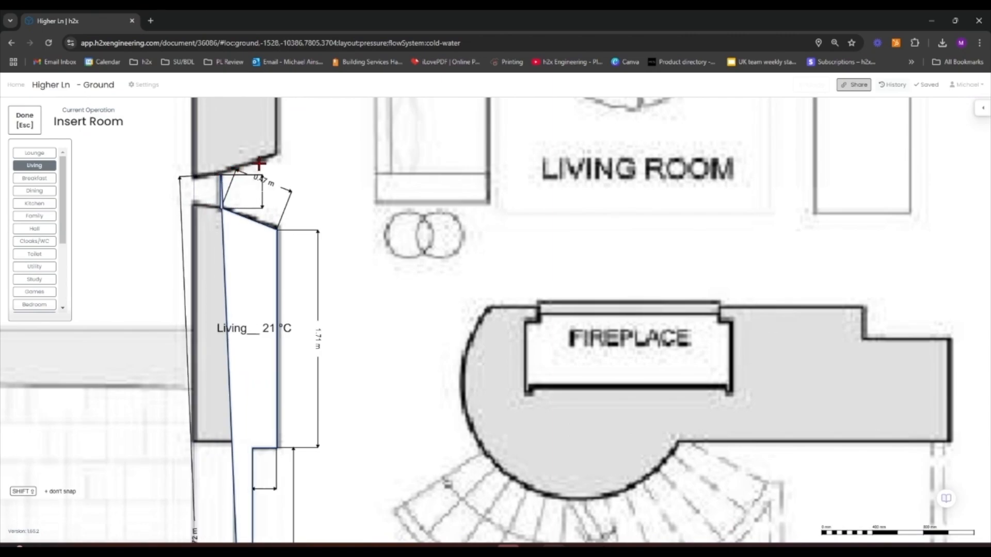
{"action": "left_click", "coordinate": [277, 155]}
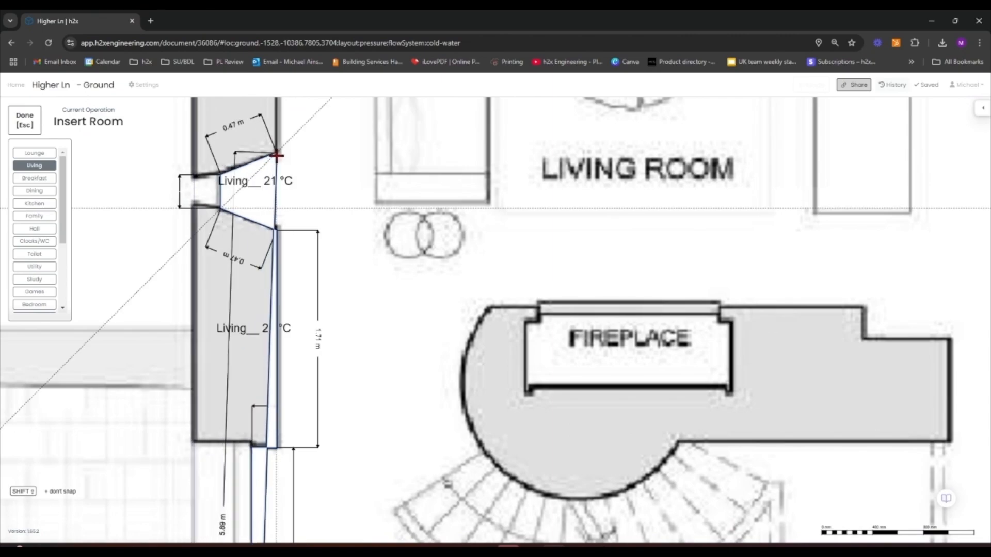
Continue the Living outline up the west wall around the second window recess to the north-west corner
{"action": "scroll", "coordinate": [277, 156], "scroll_direction": "down", "scroll_amount": 5}
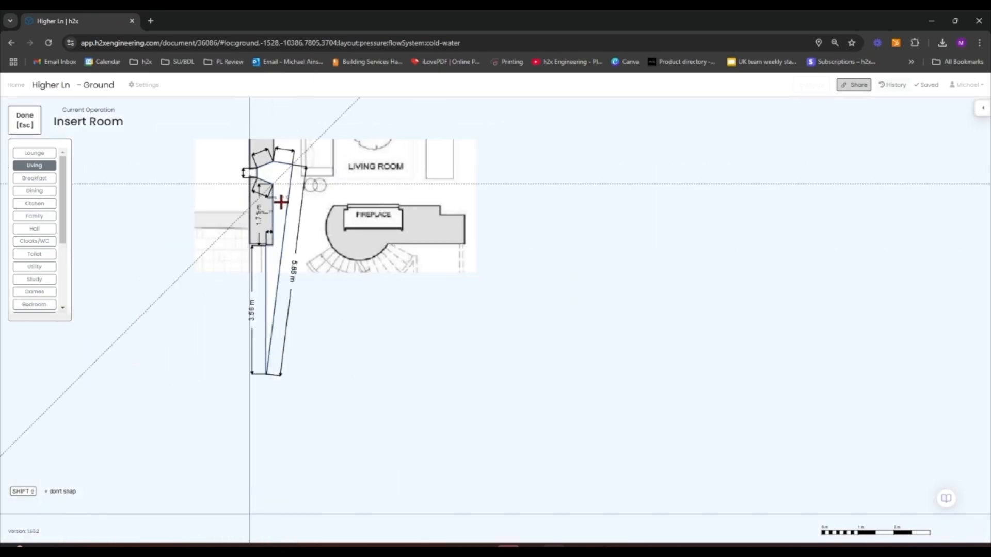
{"action": "middle_click_drag", "start_coordinate": [280, 202], "coordinate": [254, 352]}
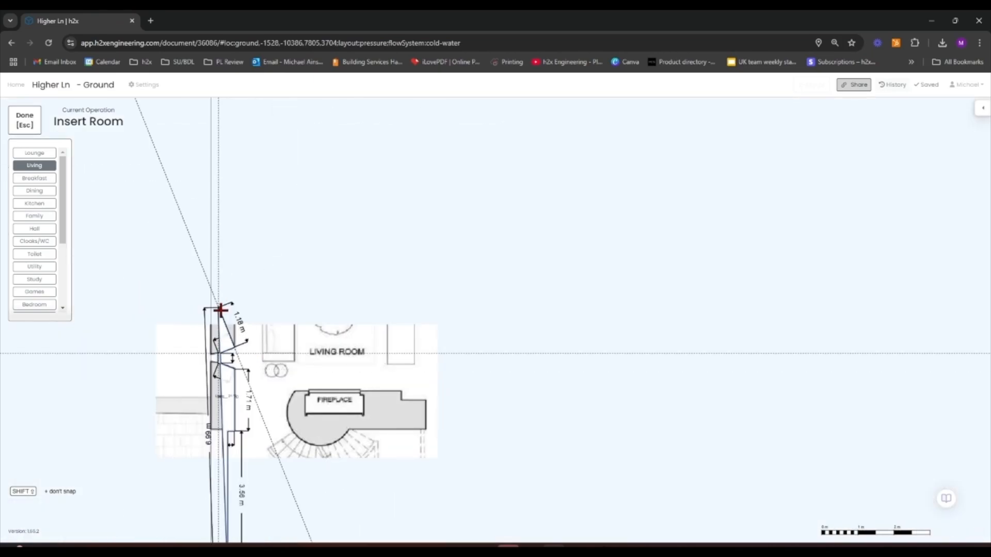
{"action": "scroll", "coordinate": [222, 310], "scroll_direction": "up", "scroll_amount": 3}
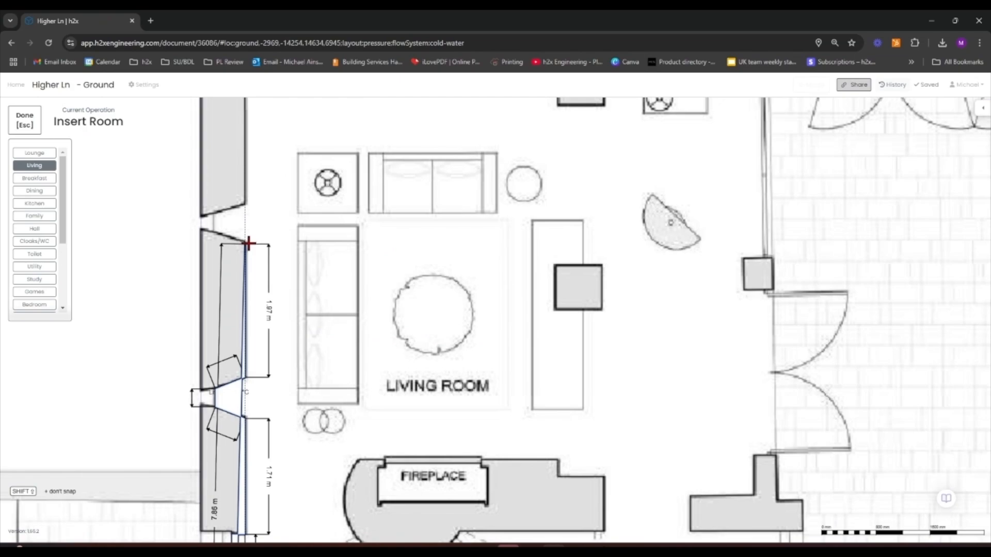
{"action": "left_click", "coordinate": [247, 242]}
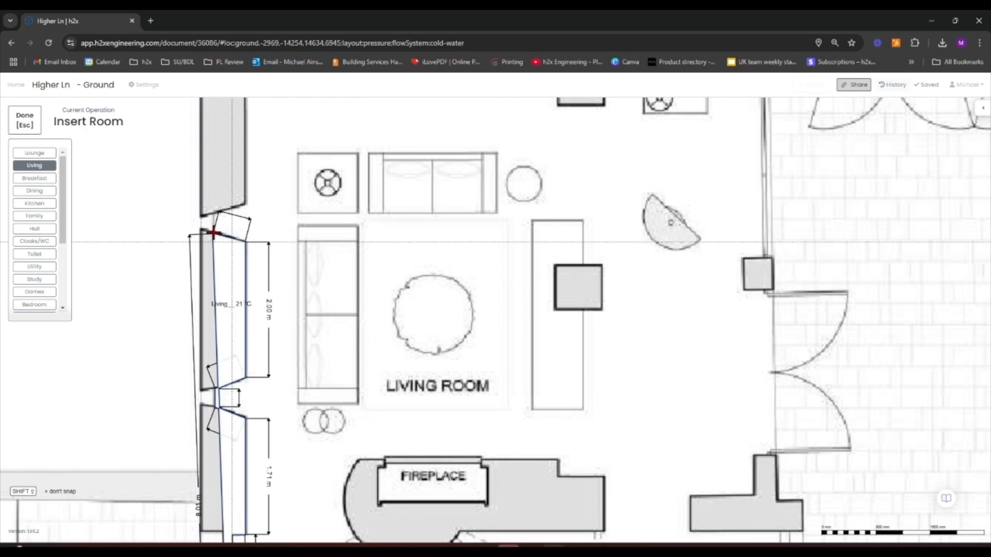
{"action": "left_click", "coordinate": [214, 232]}
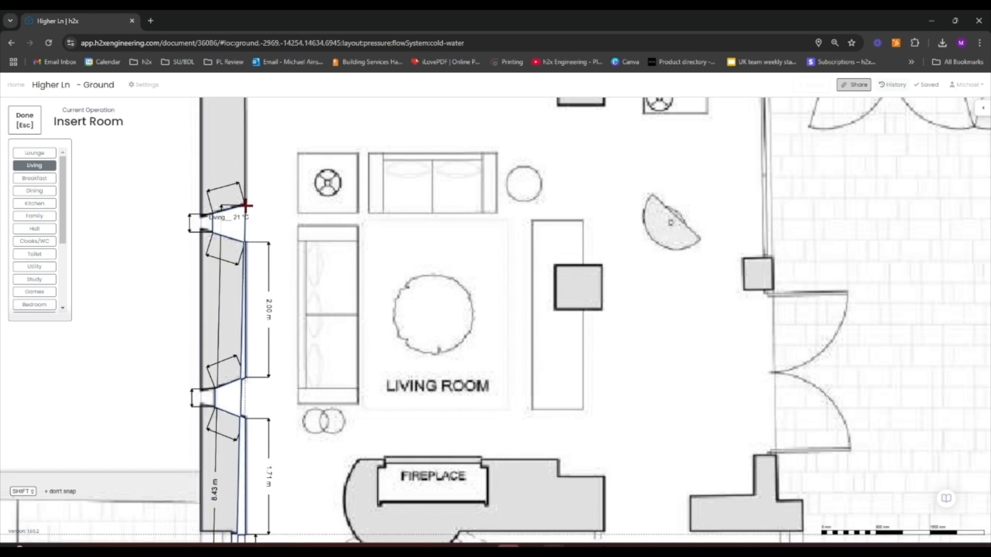
{"action": "scroll", "coordinate": [245, 205], "scroll_direction": "down", "scroll_amount": 2}
{"action": "scroll", "coordinate": [201, 330], "scroll_direction": "up", "scroll_amount": 3}
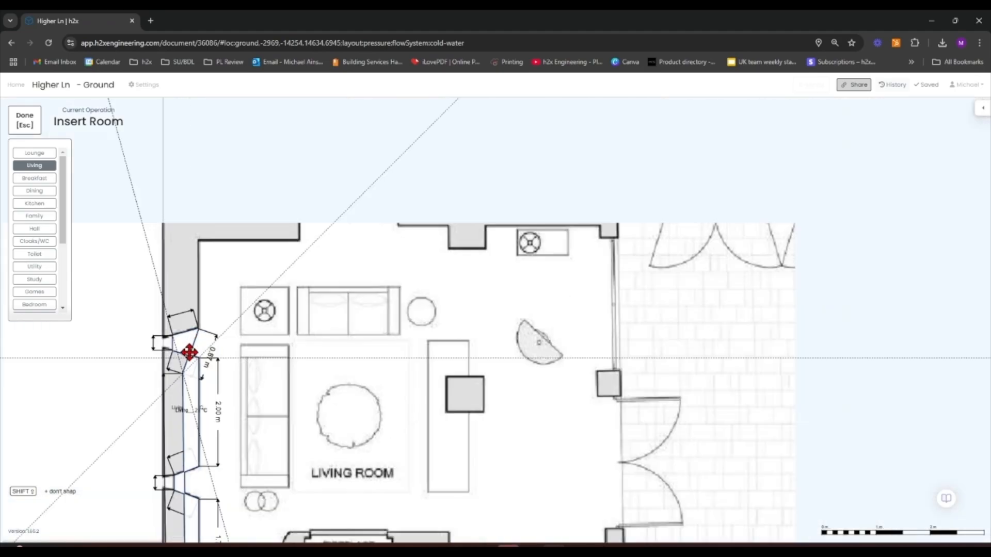
{"action": "scroll", "coordinate": [189, 352], "scroll_direction": "up", "scroll_amount": 1}
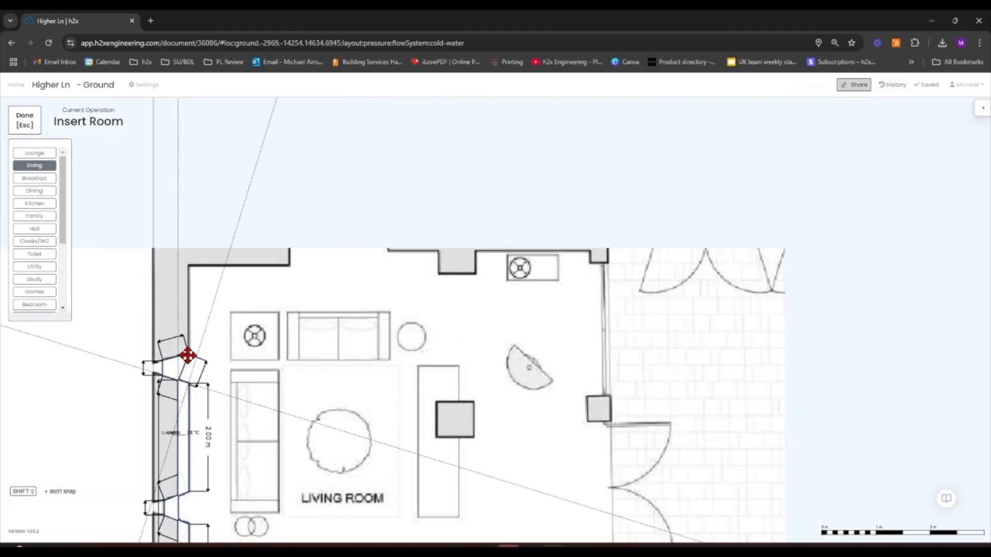
{"action": "left_click", "coordinate": [187, 267]}
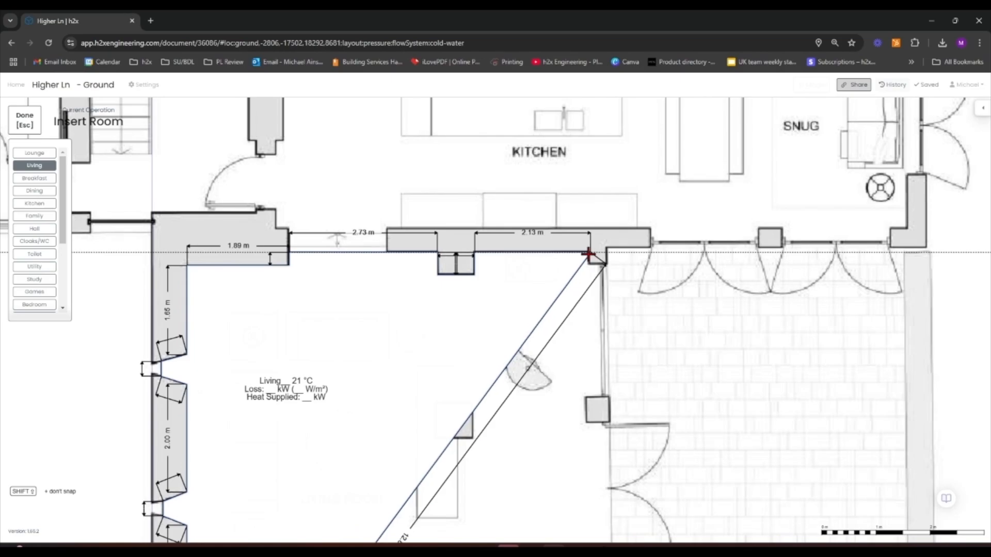
Trace the Living outline along the north wall and down the east side, stepping around the wall pier
{"action": "scroll", "coordinate": [588, 254], "scroll_direction": "down", "scroll_amount": 2}
{"action": "scroll", "coordinate": [589, 254], "scroll_direction": "down", "scroll_amount": 3}
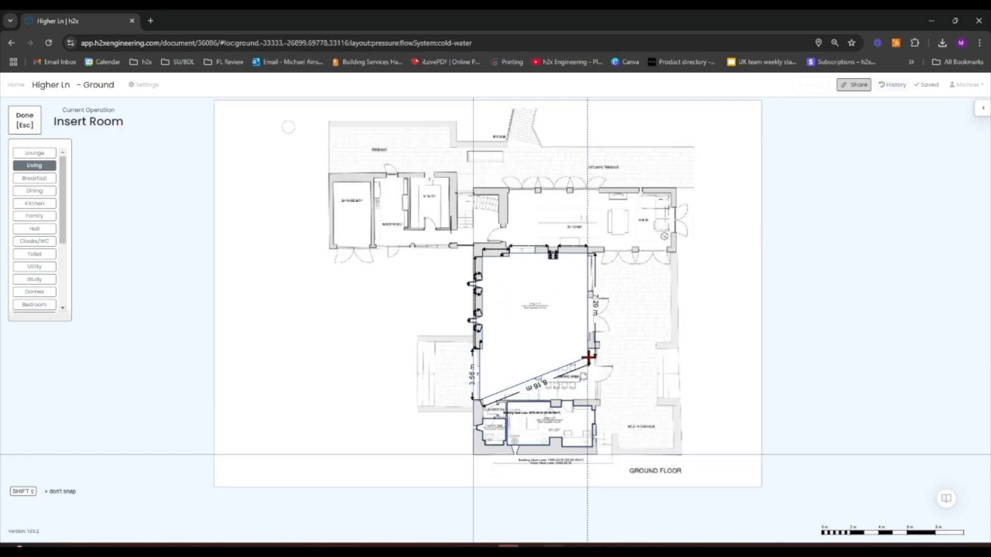
{"action": "scroll", "coordinate": [587, 357], "scroll_direction": "up", "scroll_amount": 3}
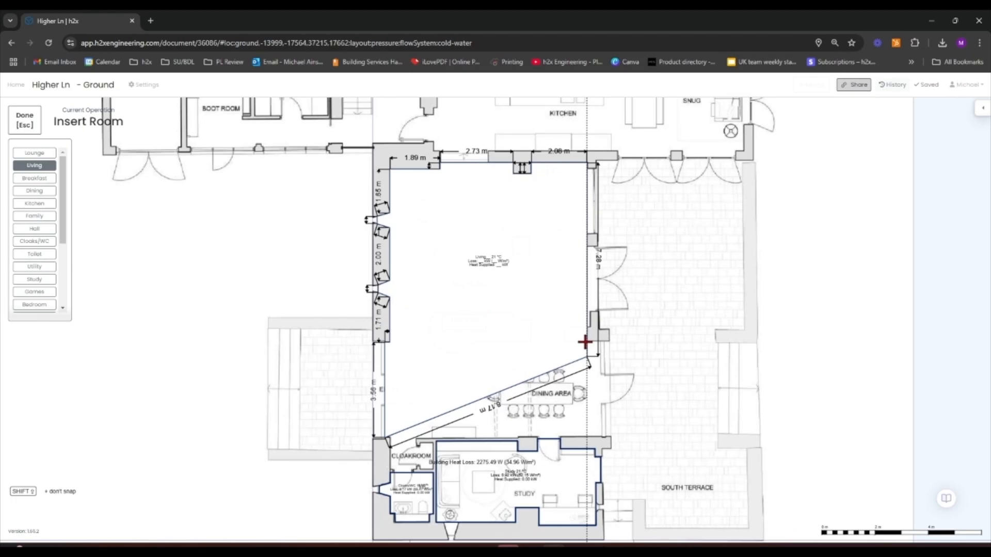
{"action": "scroll", "coordinate": [586, 338], "scroll_direction": "up", "scroll_amount": 5}
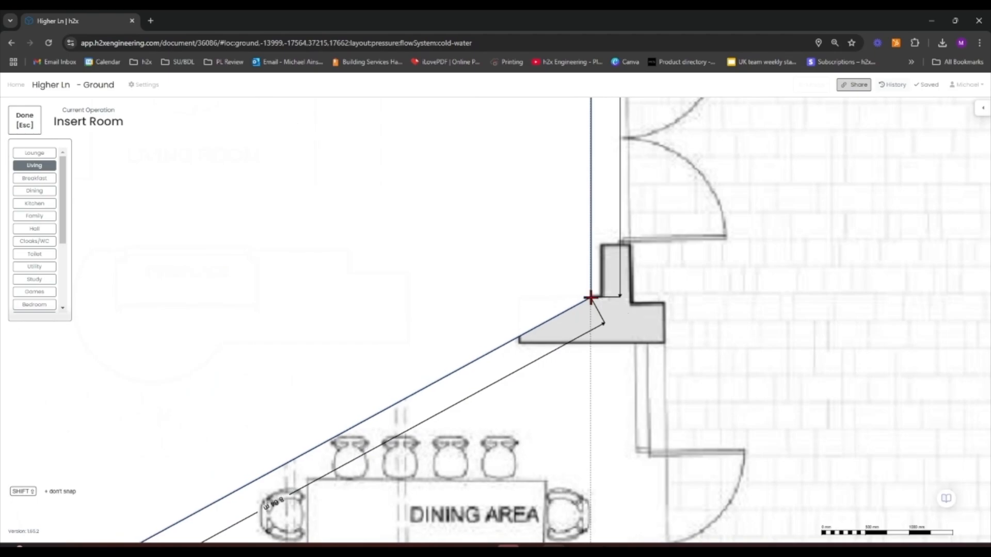
{"action": "left_click", "coordinate": [590, 298]}
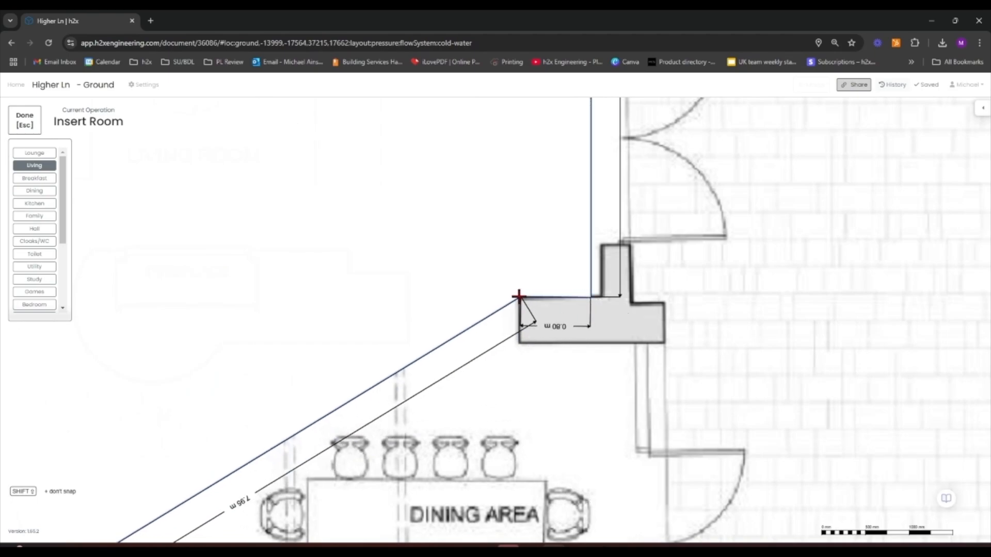
{"action": "left_click", "coordinate": [524, 336]}
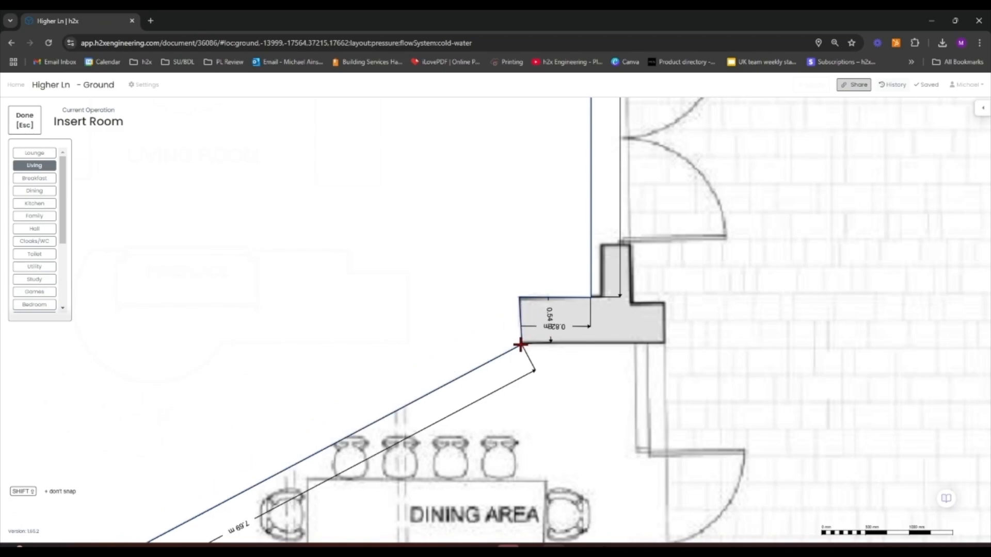
{"action": "left_click", "coordinate": [520, 344]}
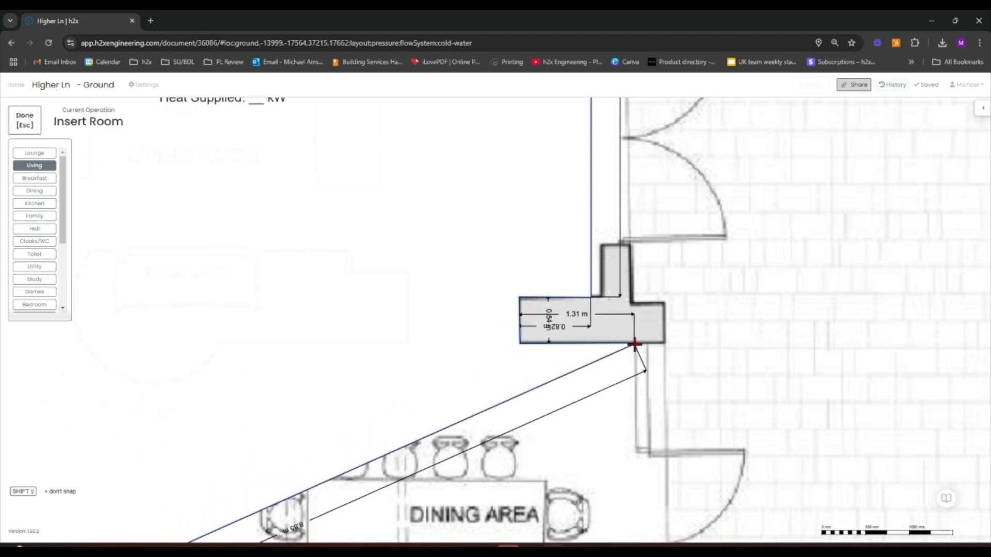
Close the Living outline at the south-east corner above the study to finish the room
{"action": "scroll", "coordinate": [635, 344], "scroll_direction": "down", "scroll_amount": 1}
{"action": "scroll", "coordinate": [634, 345], "scroll_direction": "down", "scroll_amount": 1}
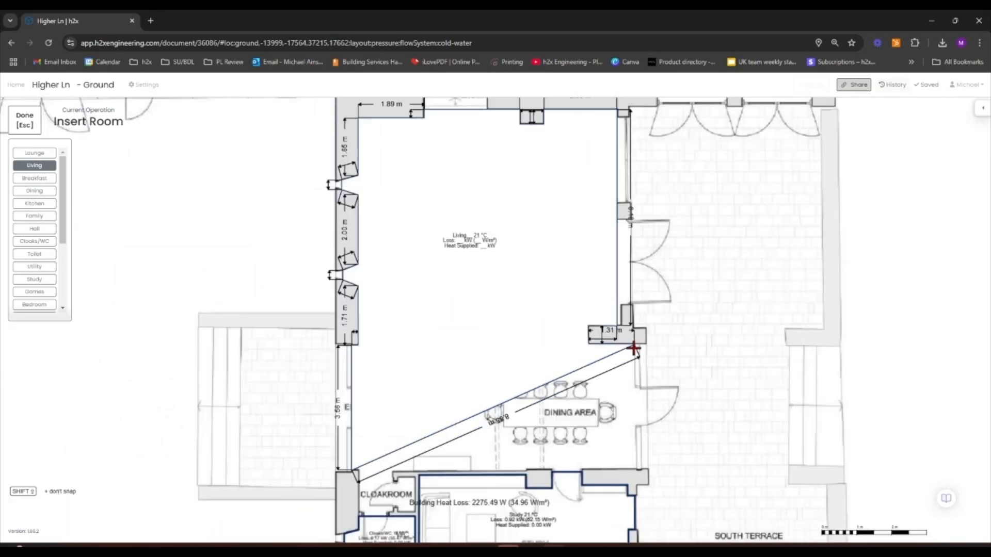
{"action": "left_click", "coordinate": [635, 468]}
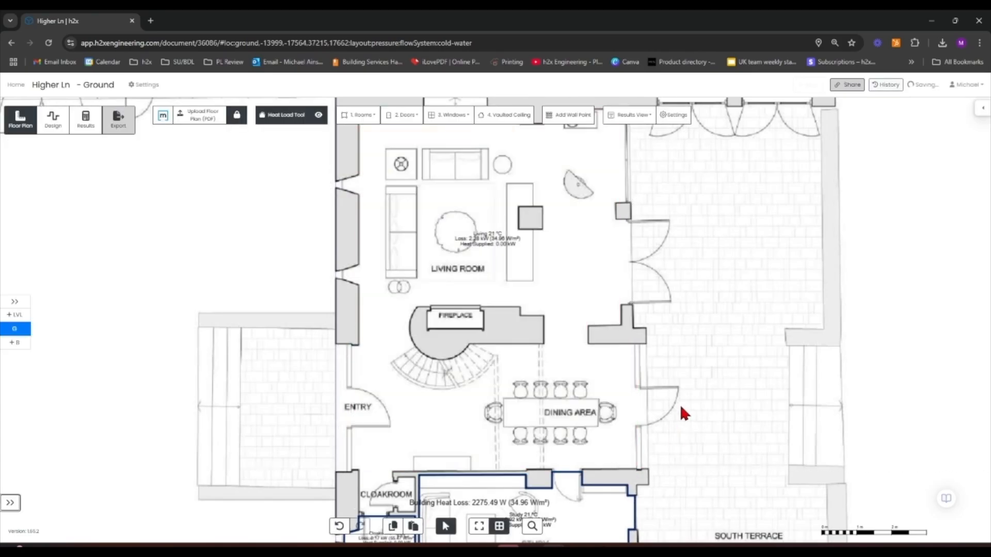
Set the wall segments and piers between the dining area and study to internal walls with a neighbouring space temperature of 18 °C
{"action": "left_click_drag", "start_coordinate": [712, 412], "coordinate": [685, 356]}
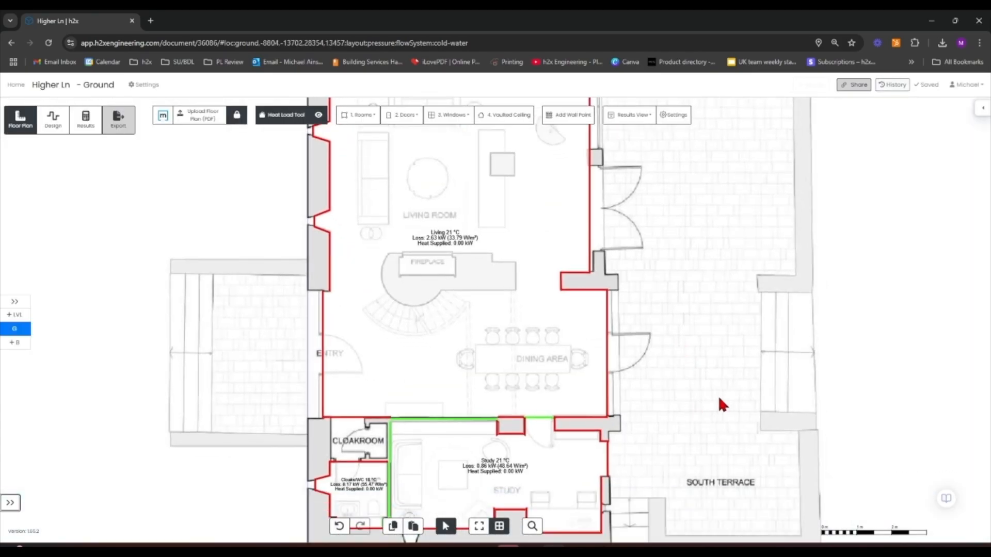
{"action": "left_click", "coordinate": [572, 446]}
{"action": "left_click_drag", "start_coordinate": [700, 292], "coordinate": [641, 209]}
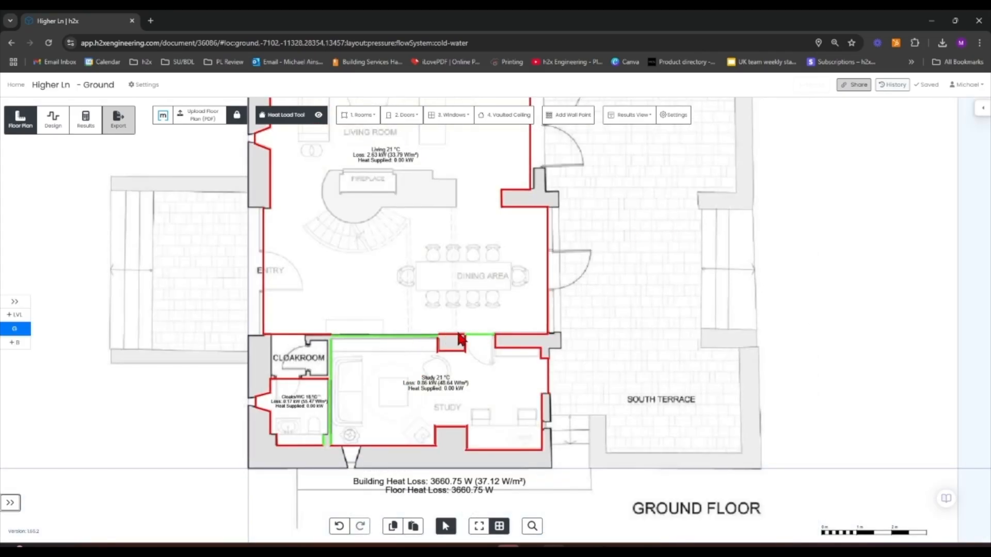
{"action": "scroll", "coordinate": [447, 339], "scroll_direction": "up", "scroll_amount": 5}
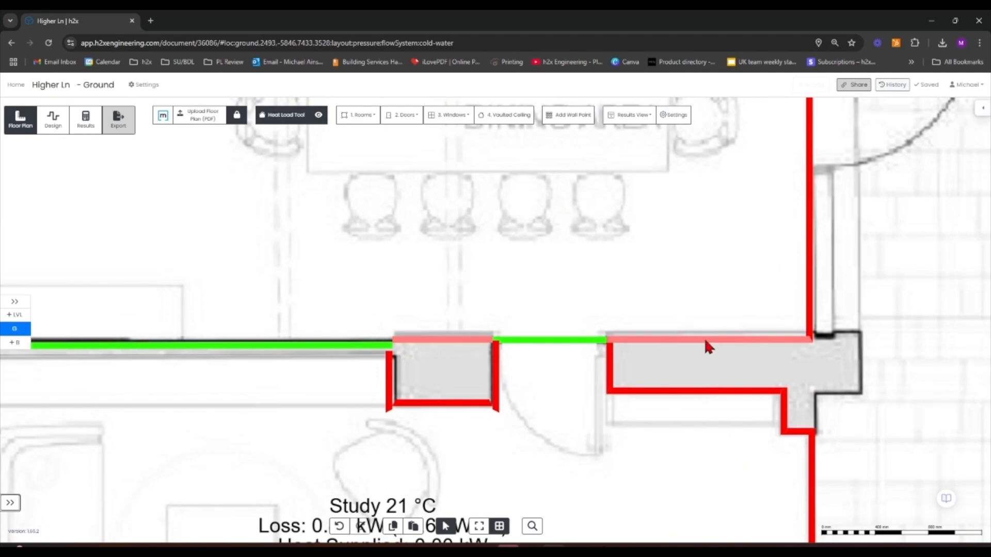
{"action": "left_click", "coordinate": [706, 340]}
{"action": "left_click", "coordinate": [704, 392], "text": "shift"}
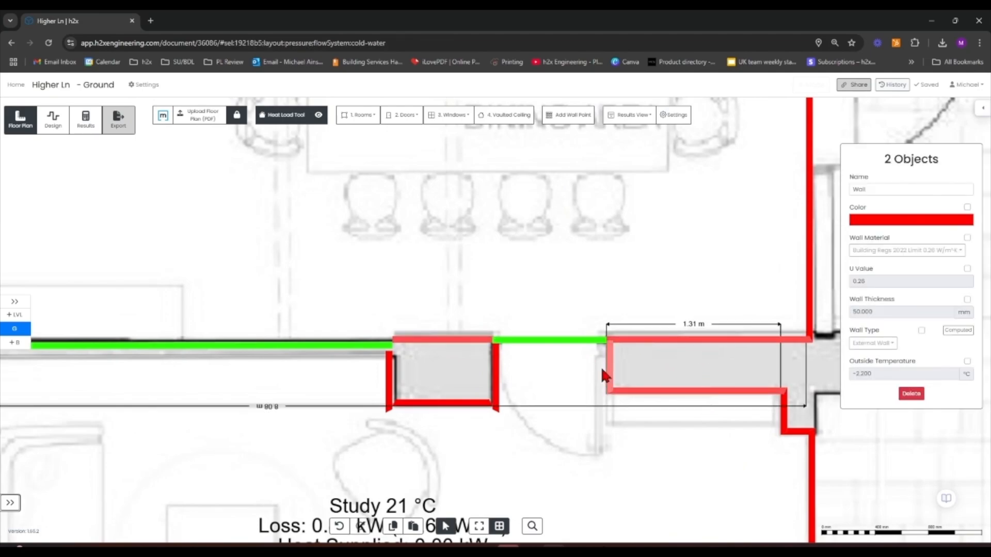
{"action": "left_click", "coordinate": [609, 371], "text": "shift"}
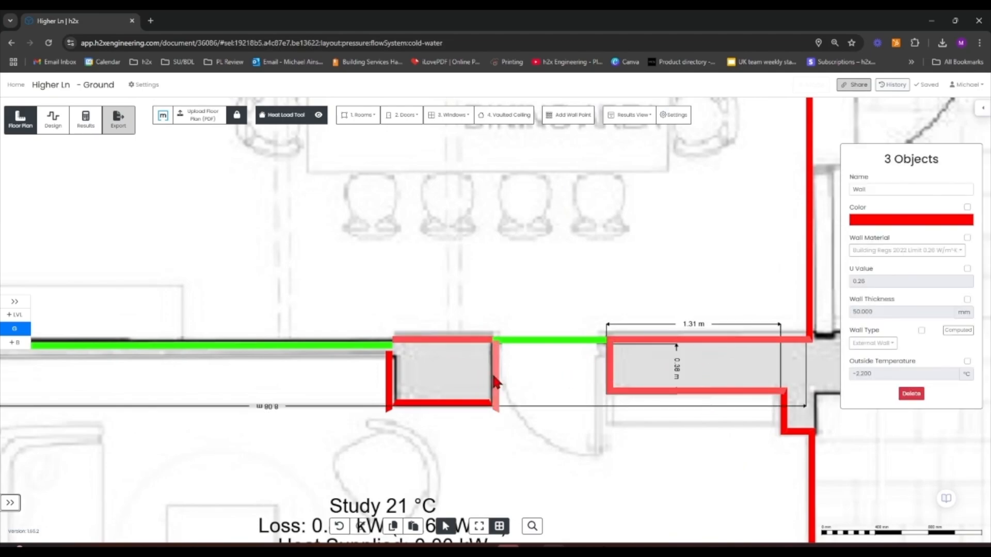
{"action": "left_click", "coordinate": [444, 404], "text": "shift"}
{"action": "left_click", "coordinate": [391, 386], "text": "shift"}
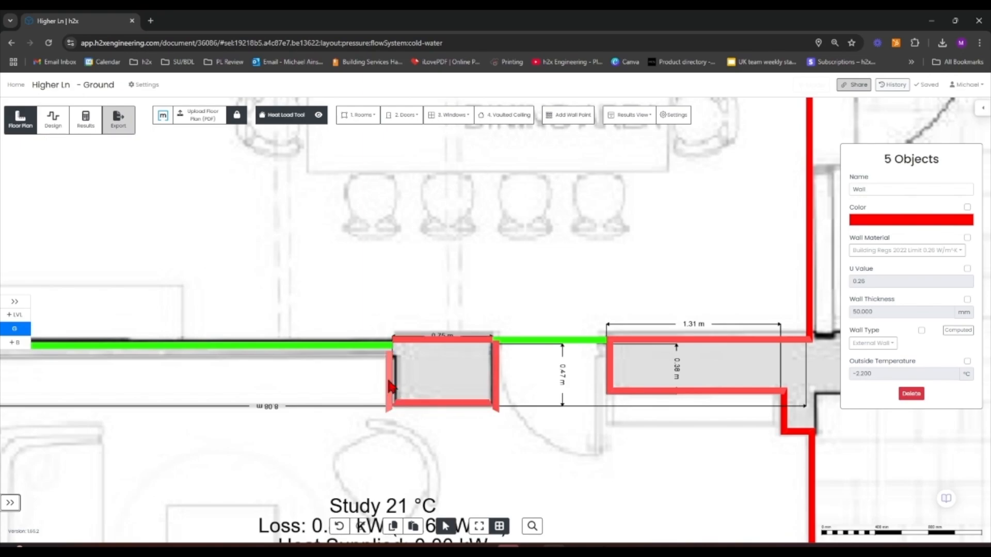
{"action": "left_click", "coordinate": [413, 340], "text": "shift"}
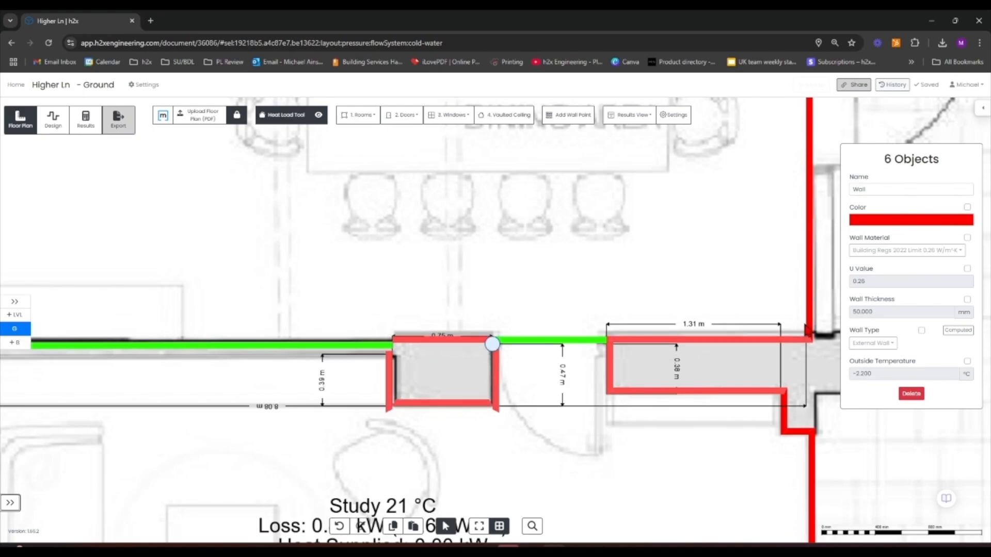
{"action": "left_click", "coordinate": [891, 340]}
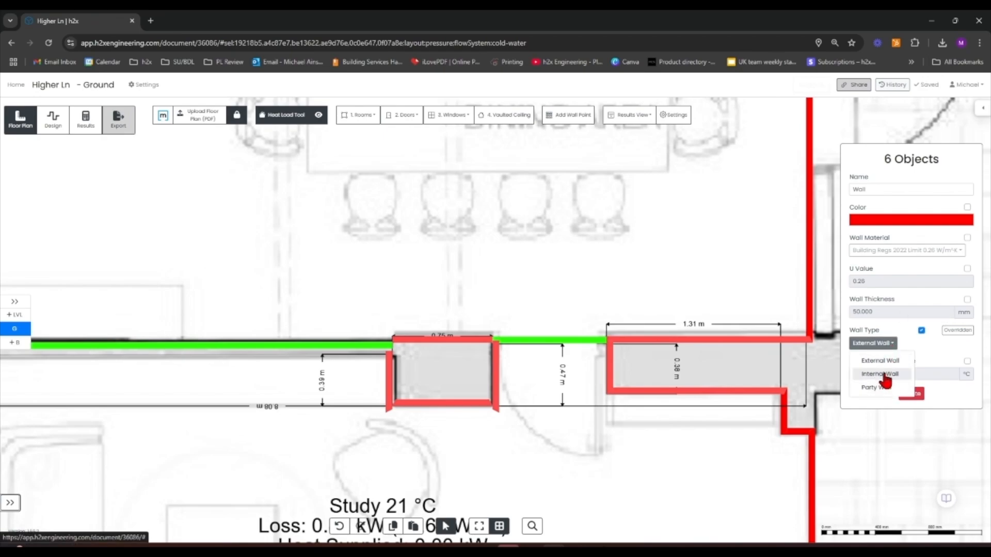
{"action": "left_click", "coordinate": [932, 374]}
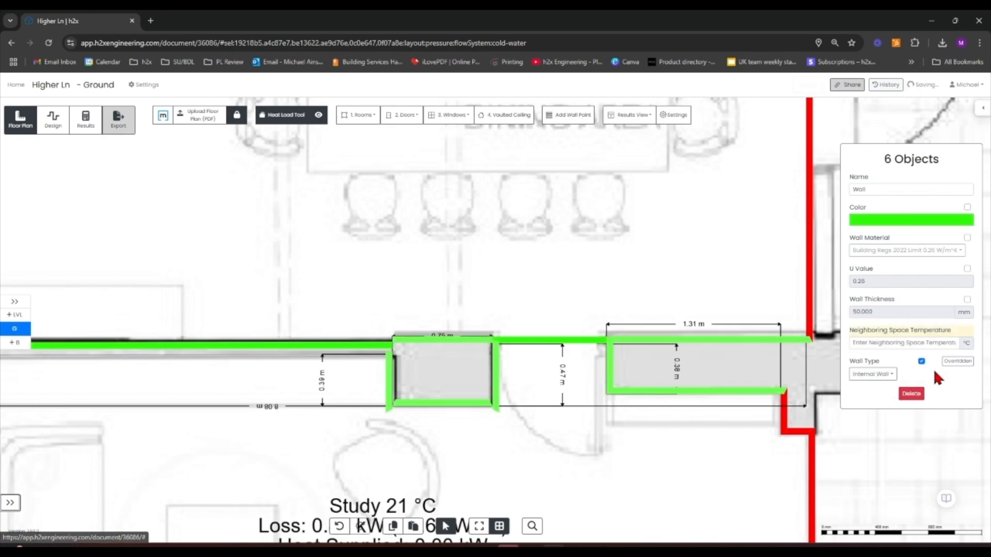
{"action": "left_click", "coordinate": [898, 343]}
{"action": "type", "text": "18.000"}
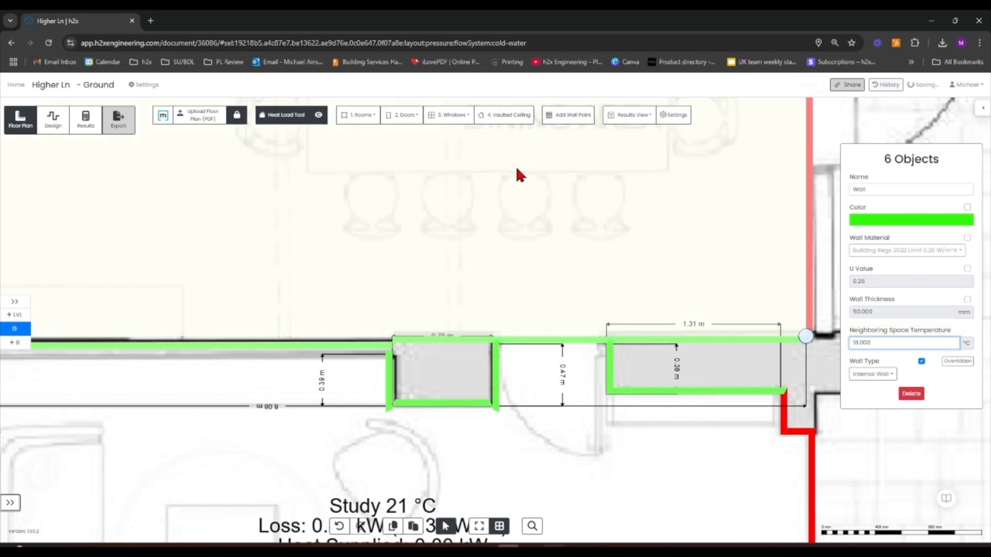
{"action": "key", "text": "Return"}
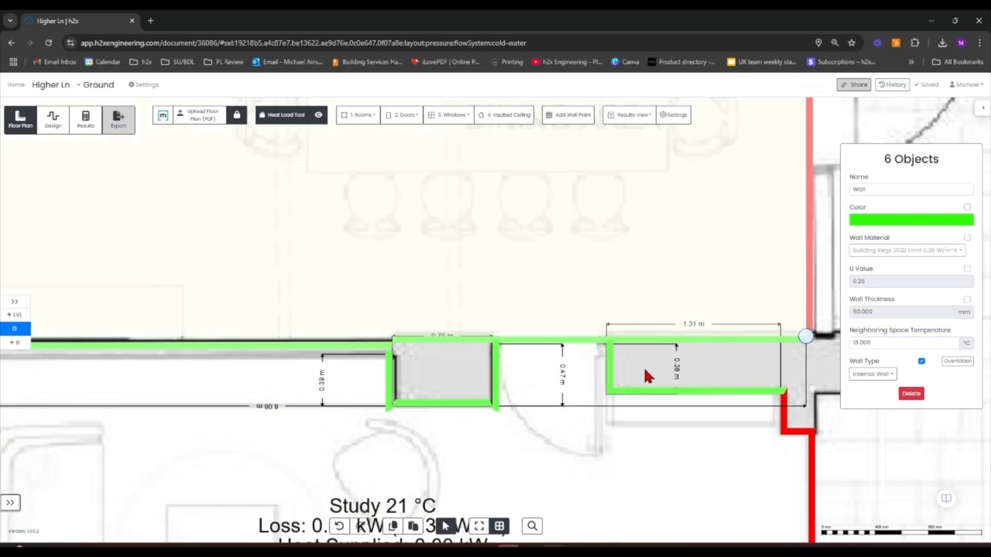
Insert a wall point on the Living room's south edge at the corner between the cloakroom and study
{"action": "scroll", "coordinate": [567, 330], "scroll_direction": "down", "scroll_amount": 5}
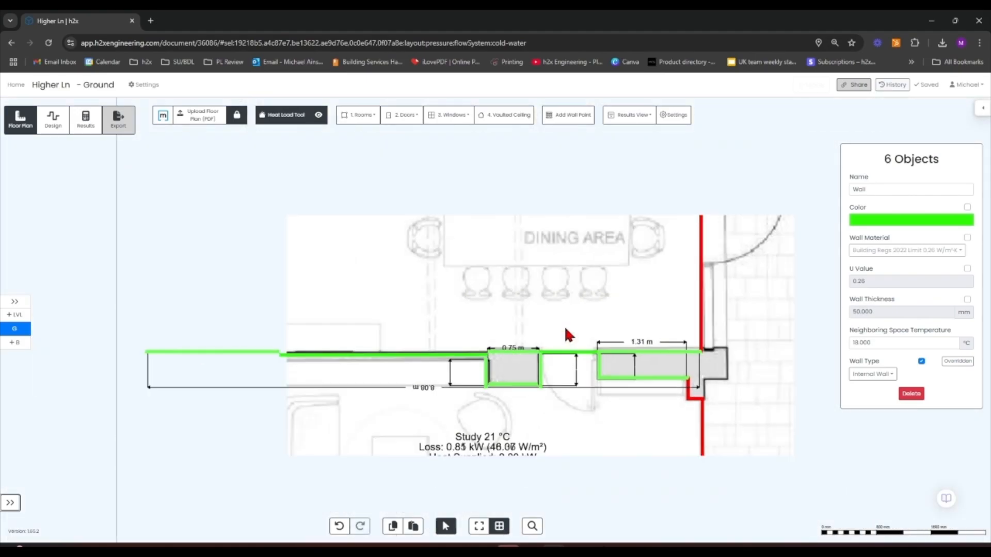
{"action": "scroll", "coordinate": [741, 350], "scroll_direction": "up", "scroll_amount": 5}
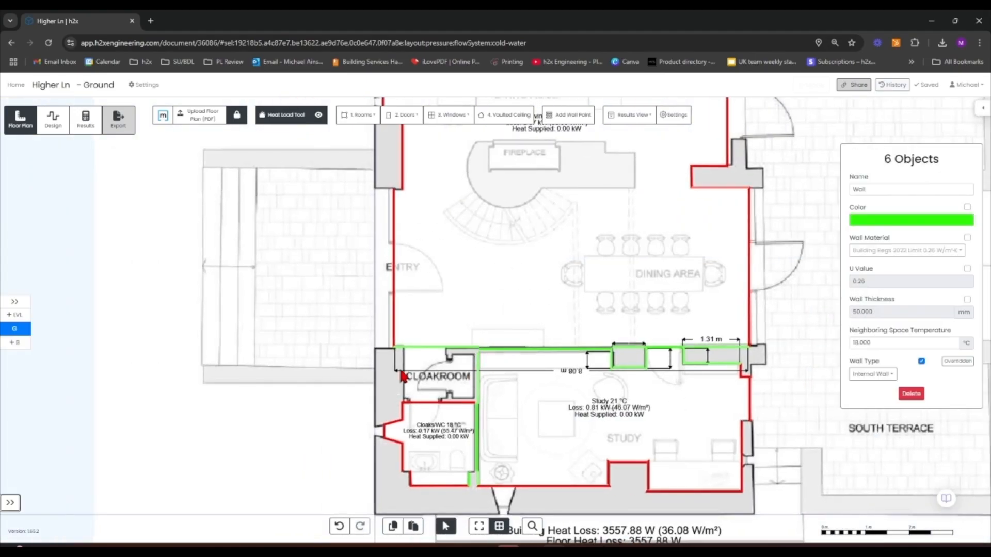
{"action": "left_click_drag", "start_coordinate": [330, 369], "coordinate": [272, 331]}
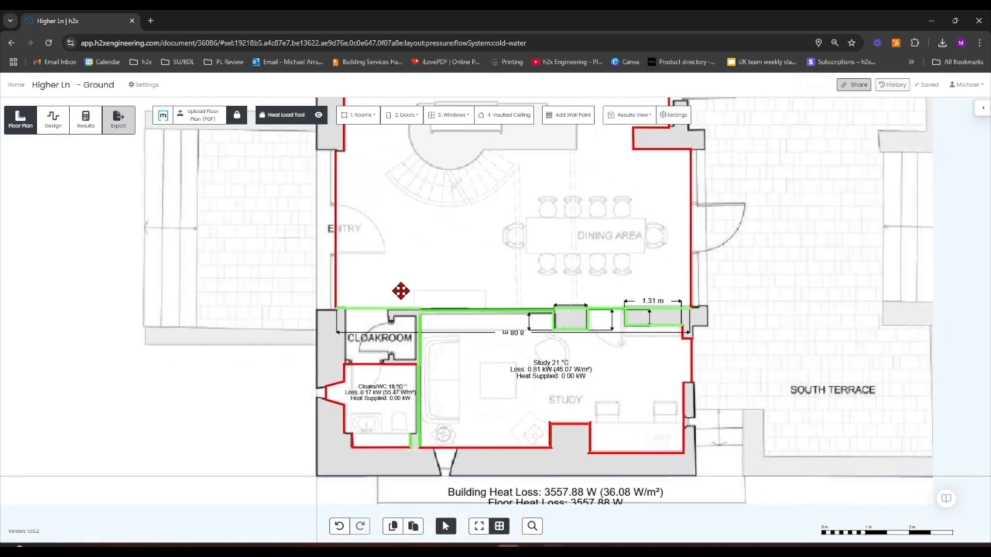
{"action": "left_click", "coordinate": [407, 288]}
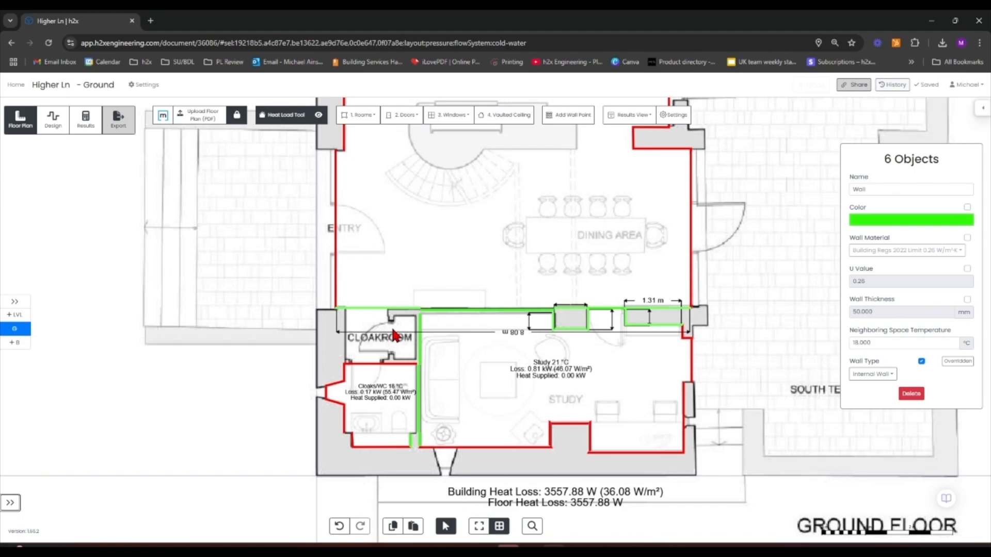
{"action": "scroll", "coordinate": [402, 317], "scroll_direction": "up", "scroll_amount": 3}
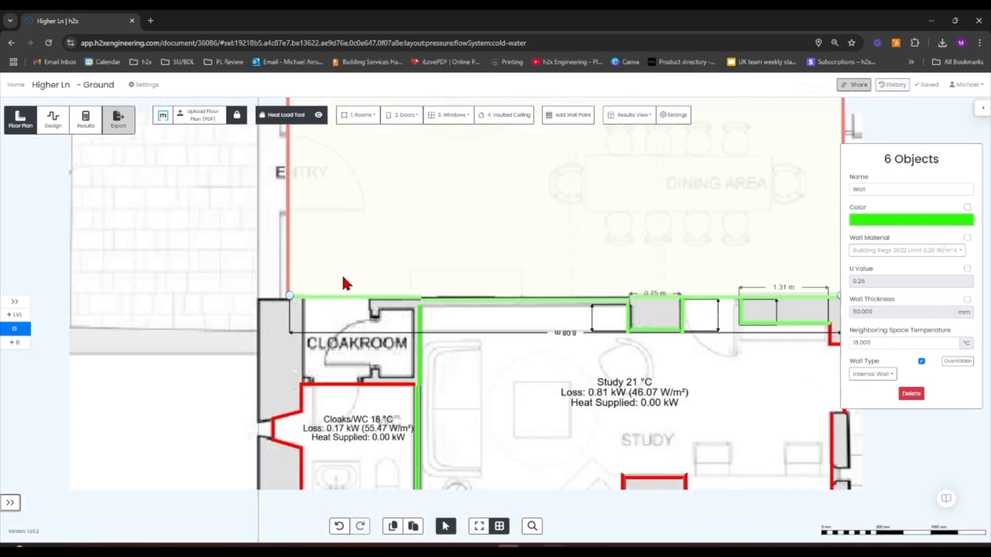
{"action": "scroll", "coordinate": [342, 273], "scroll_direction": "down", "scroll_amount": 5}
{"action": "left_click", "coordinate": [706, 272]}
{"action": "left_click_drag", "start_coordinate": [705, 272], "coordinate": [708, 283]}
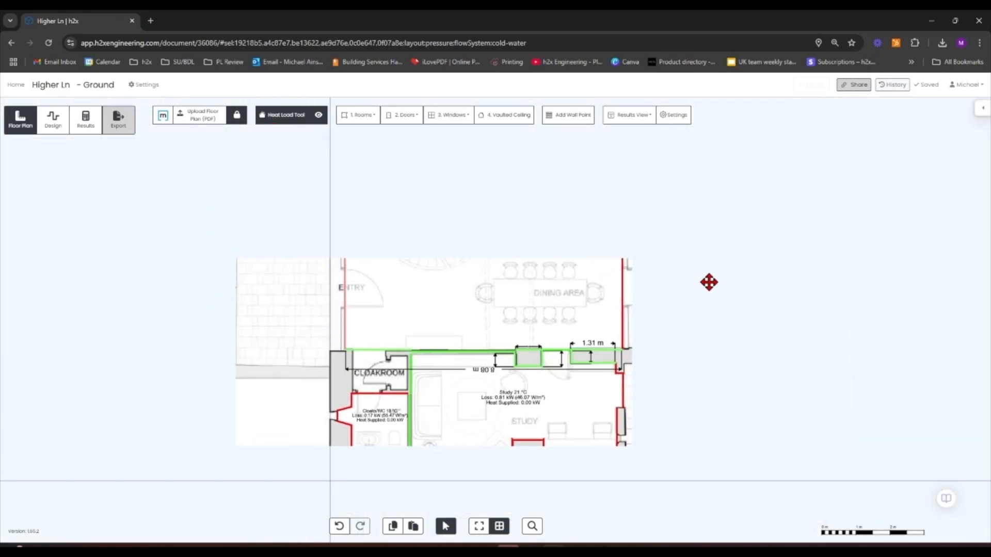
{"action": "left_click", "coordinate": [561, 125]}
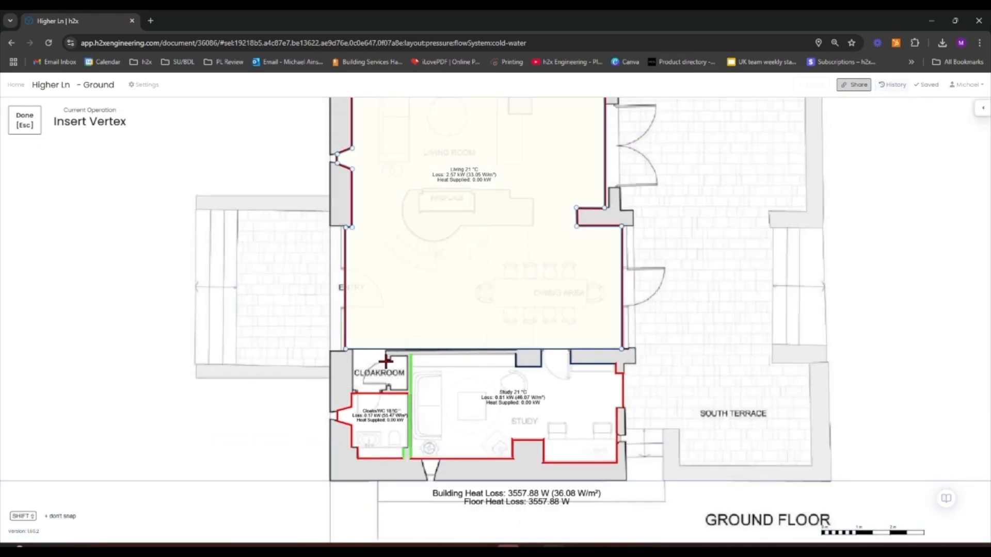
{"action": "scroll", "coordinate": [388, 352], "scroll_direction": "up", "scroll_amount": 1}
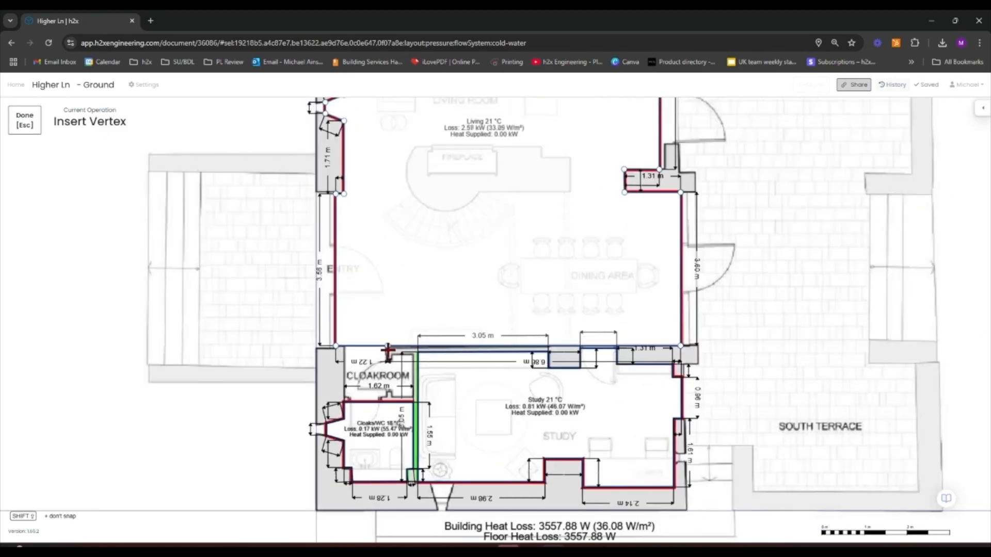
{"action": "scroll", "coordinate": [416, 343], "scroll_direction": "up", "scroll_amount": 8}
{"action": "scroll", "coordinate": [416, 318], "scroll_direction": "up", "scroll_amount": 3}
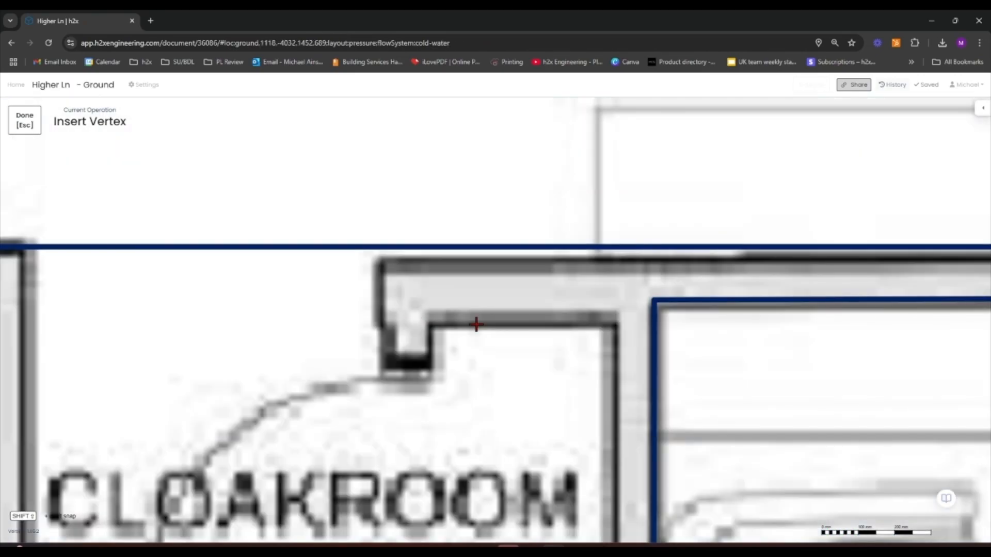
{"action": "left_click", "coordinate": [615, 248]}
{"action": "scroll", "coordinate": [615, 247], "scroll_direction": "down", "scroll_amount": 5}
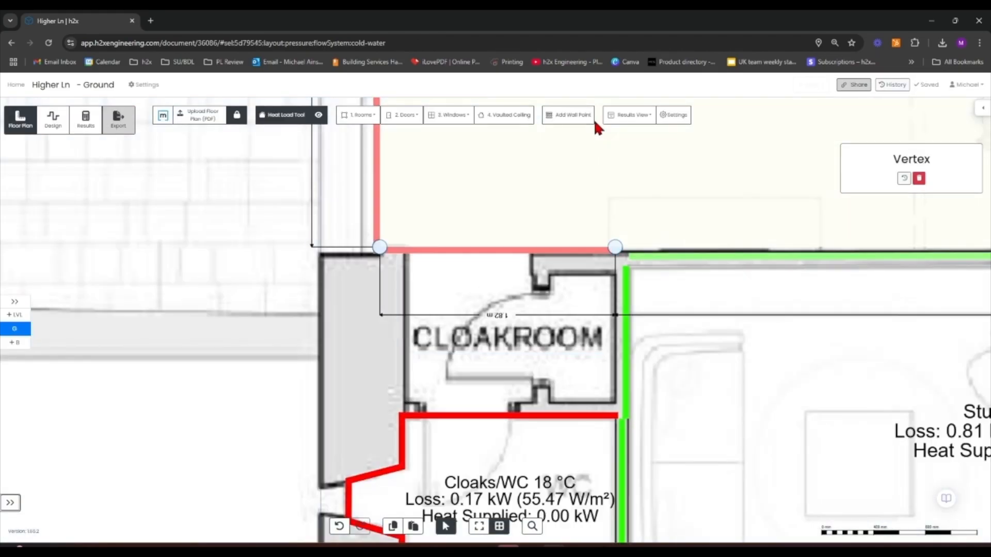
Add another wall point on the Living's south edge and move it down to the cloaks/WC corner
{"action": "left_click", "coordinate": [569, 117]}
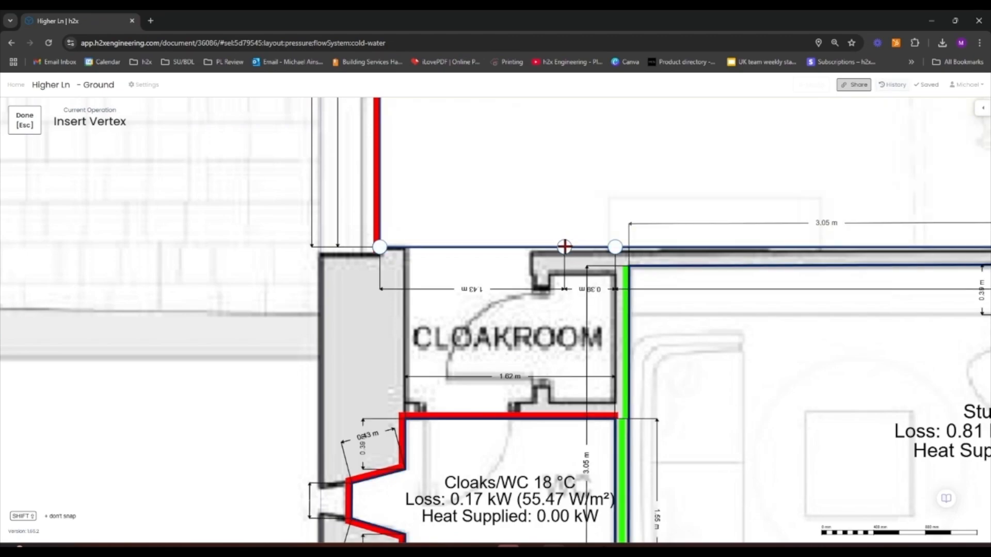
{"action": "left_click", "coordinate": [563, 246]}
{"action": "left_click_drag", "start_coordinate": [565, 248], "coordinate": [614, 405]}
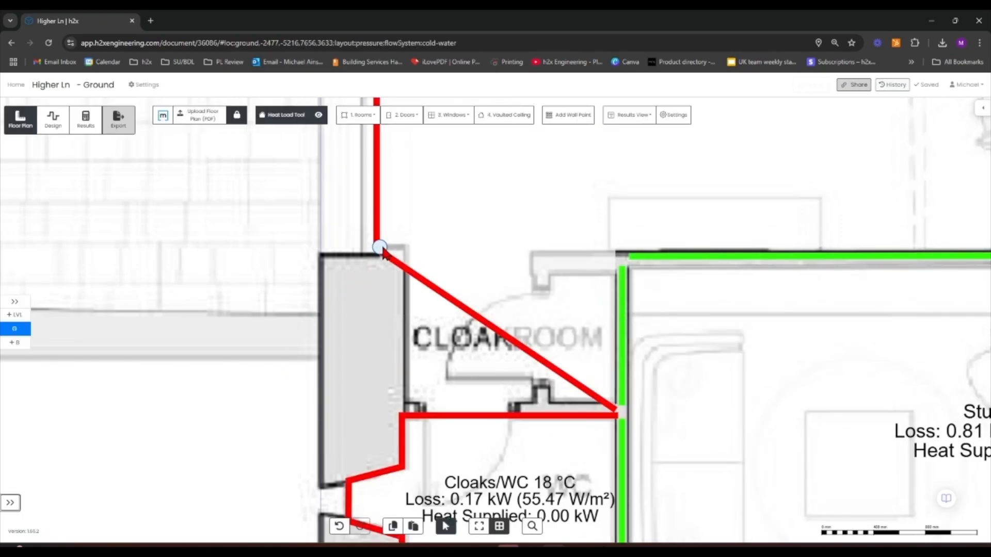
Add two wall points on the new diagonal edge and move them so the Living outline runs down the cloakroom's west wall
{"action": "left_click", "coordinate": [504, 117]}
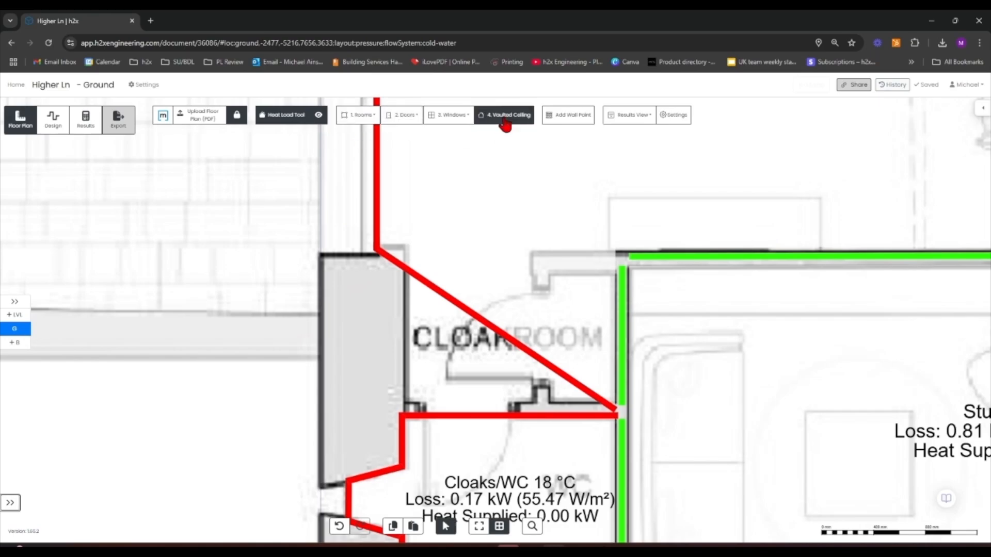
{"action": "left_click", "coordinate": [567, 115]}
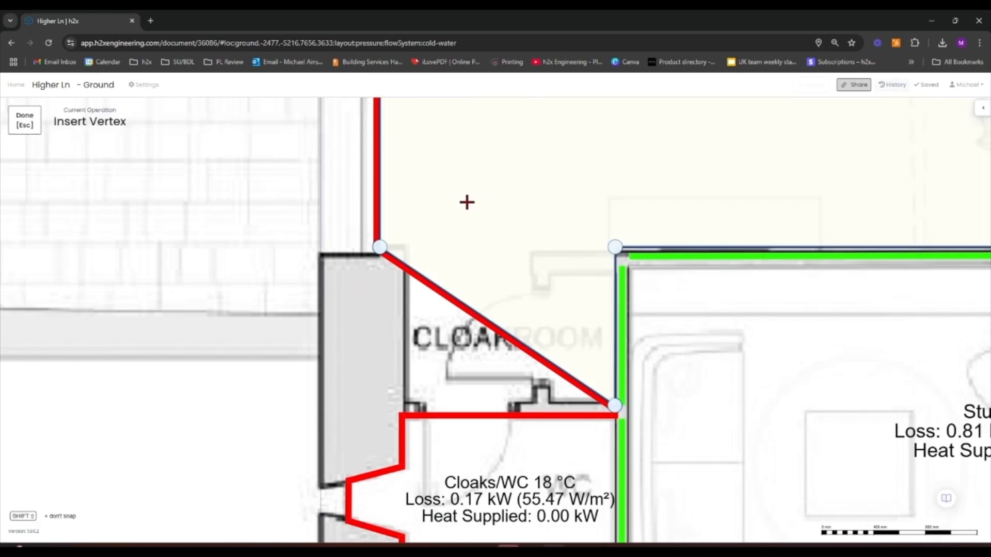
{"action": "left_click", "coordinate": [404, 264]}
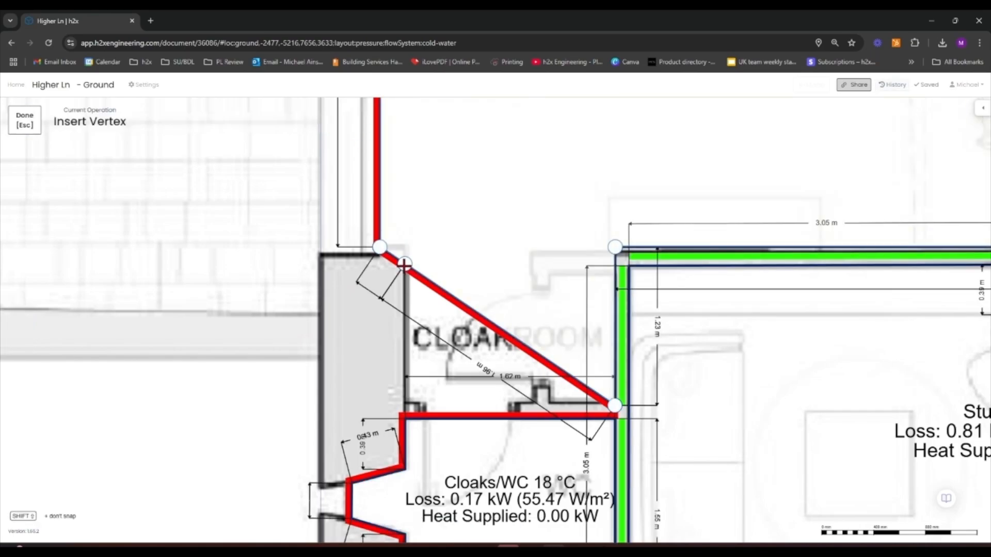
{"action": "left_click", "coordinate": [404, 267]}
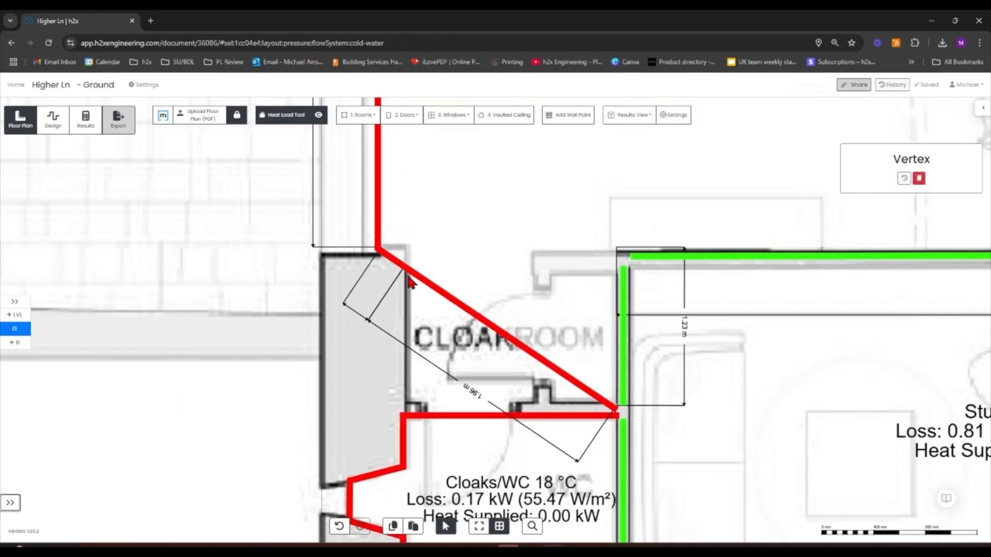
{"action": "left_click_drag", "start_coordinate": [405, 264], "coordinate": [406, 247]}
{"action": "left_click", "coordinate": [563, 120]}
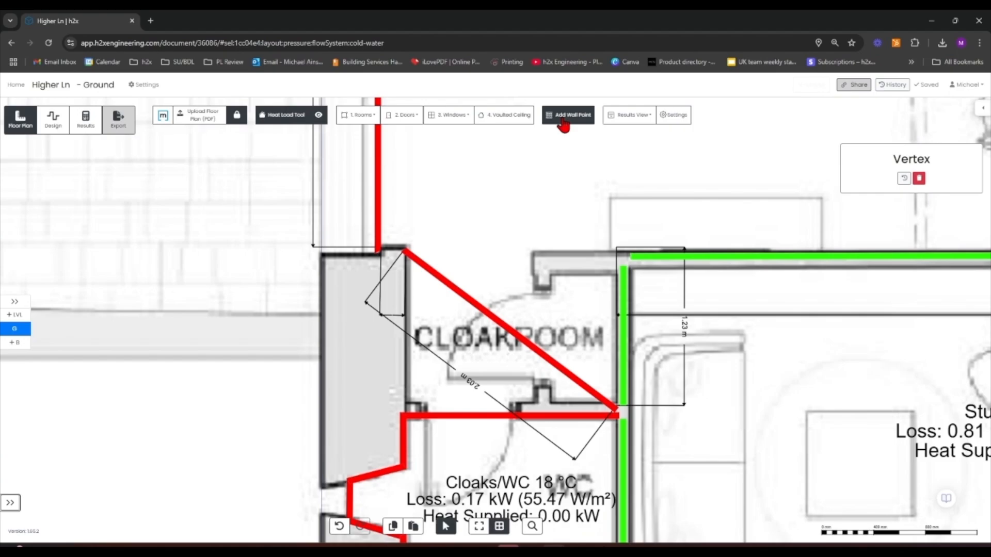
{"action": "left_click", "coordinate": [504, 327]}
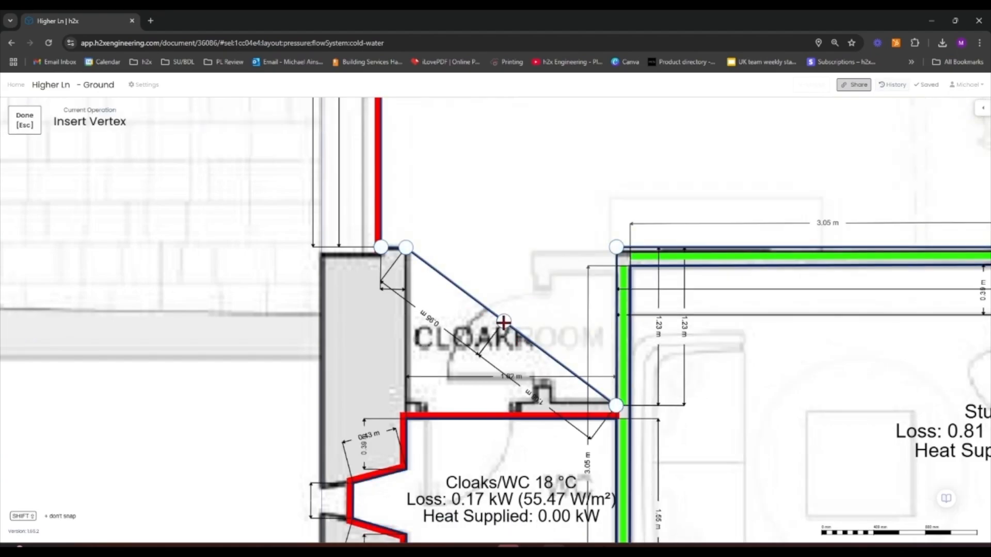
{"action": "left_click_drag", "start_coordinate": [505, 327], "coordinate": [404, 402]}
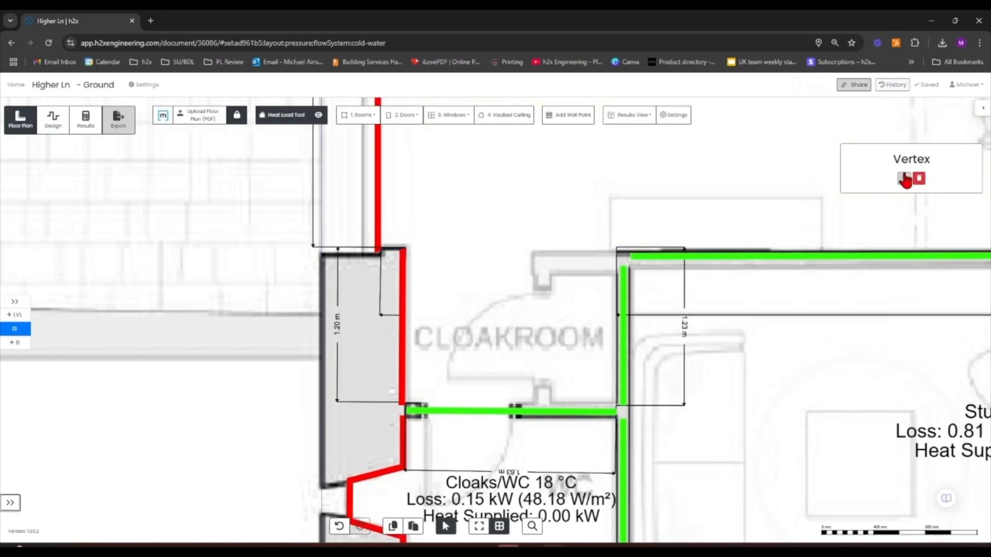
{"action": "left_click", "coordinate": [406, 249]}
{"action": "mouse_move", "coordinate": [406, 250]}
{"action": "left_mouse_down"}
{"action": "mouse_move", "coordinate": [428, 238]}
{"action": "mouse_move", "coordinate": [410, 249]}
{"action": "left_mouse_up"}
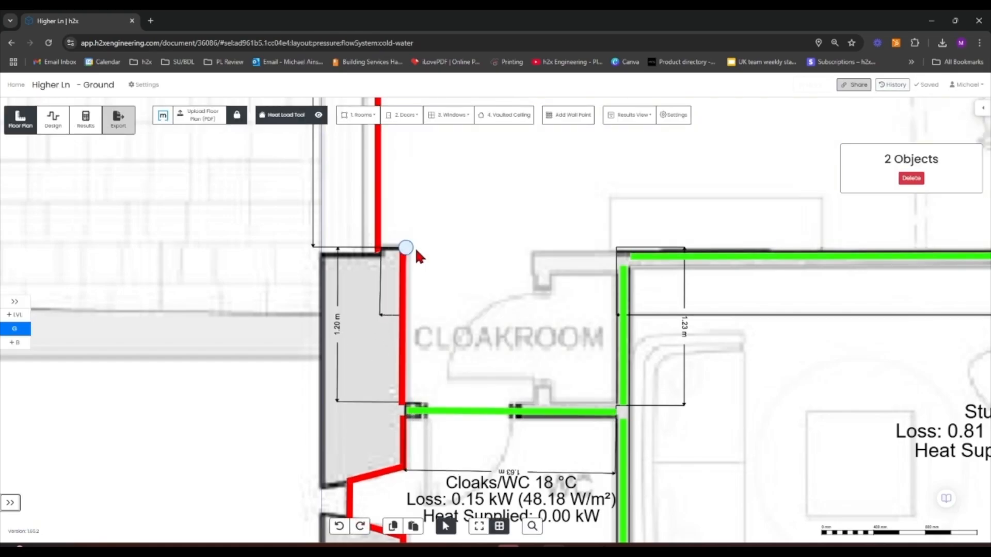
Inspect the reshaped study and Living room outlines around the cloakroom
{"action": "left_click", "coordinate": [163, 428]}
{"action": "scroll", "coordinate": [156, 423], "scroll_direction": "down", "scroll_amount": 10}
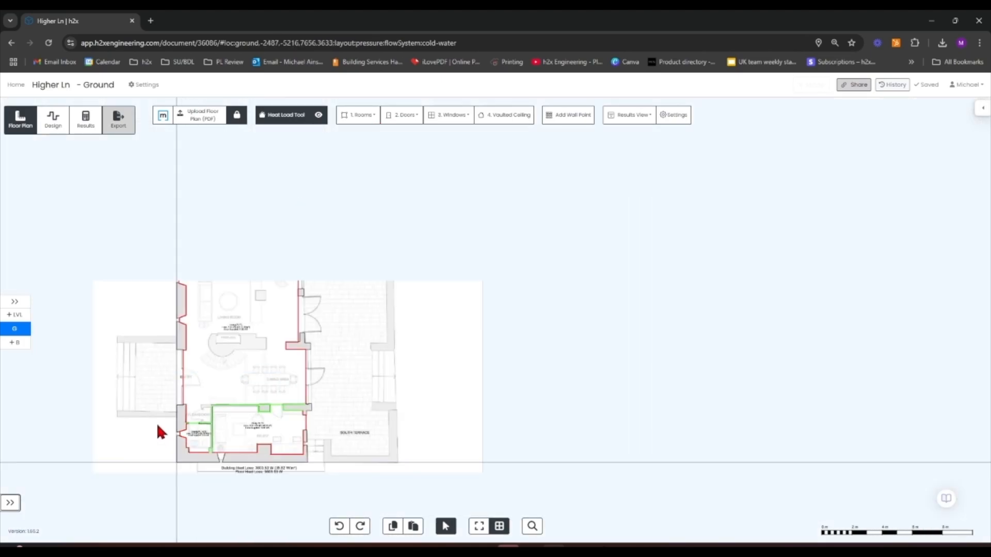
{"action": "key", "text": "Tab"}
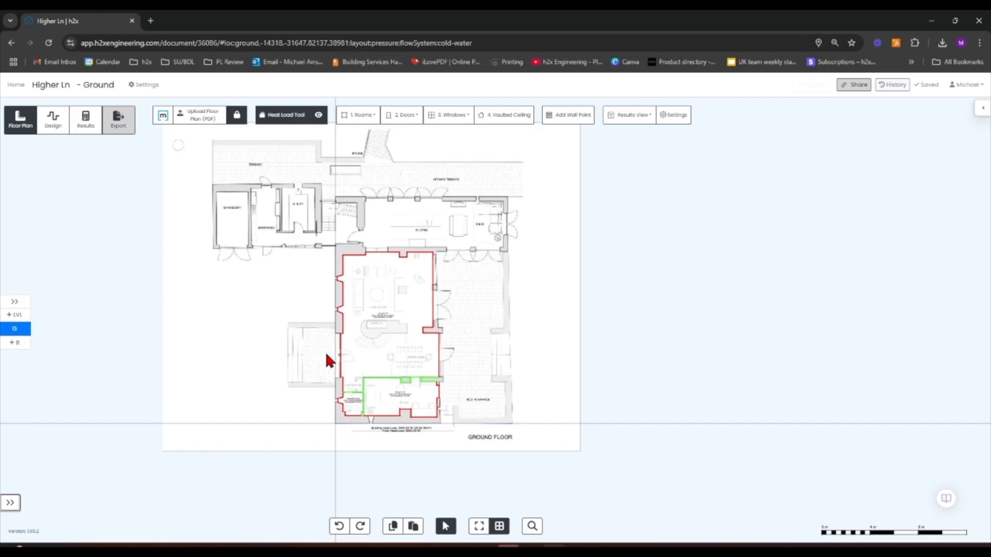
{"action": "scroll", "coordinate": [374, 389], "scroll_direction": "up", "scroll_amount": 6}
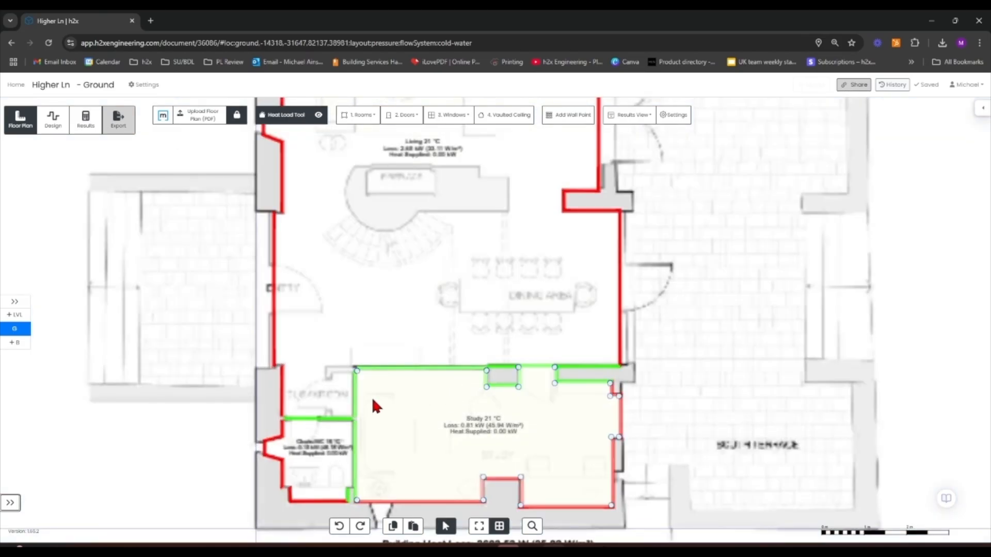
{"action": "left_click", "coordinate": [489, 403]}
{"action": "left_click", "coordinate": [777, 298]}
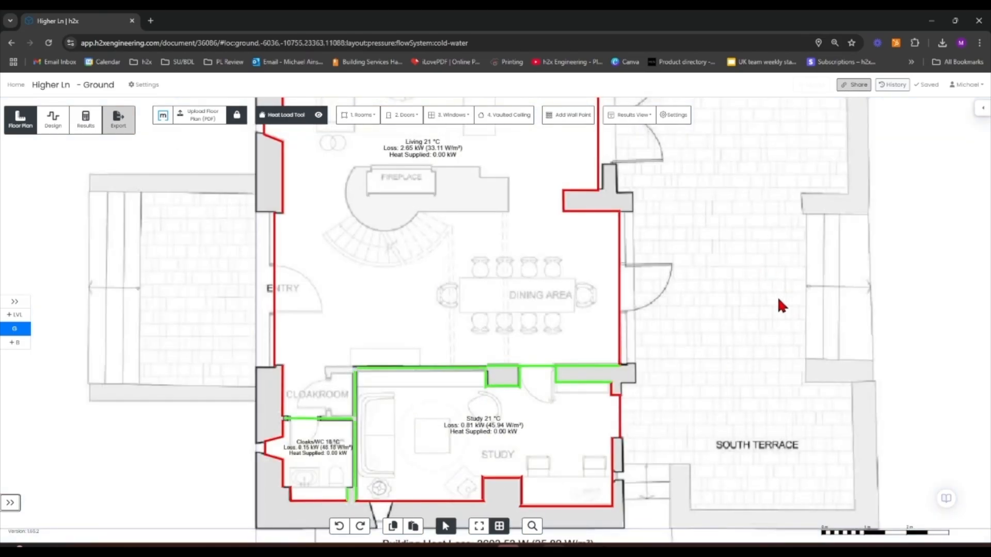
{"action": "scroll", "coordinate": [473, 438], "scroll_direction": "down", "scroll_amount": 1}
{"action": "left_click", "coordinate": [454, 427]}
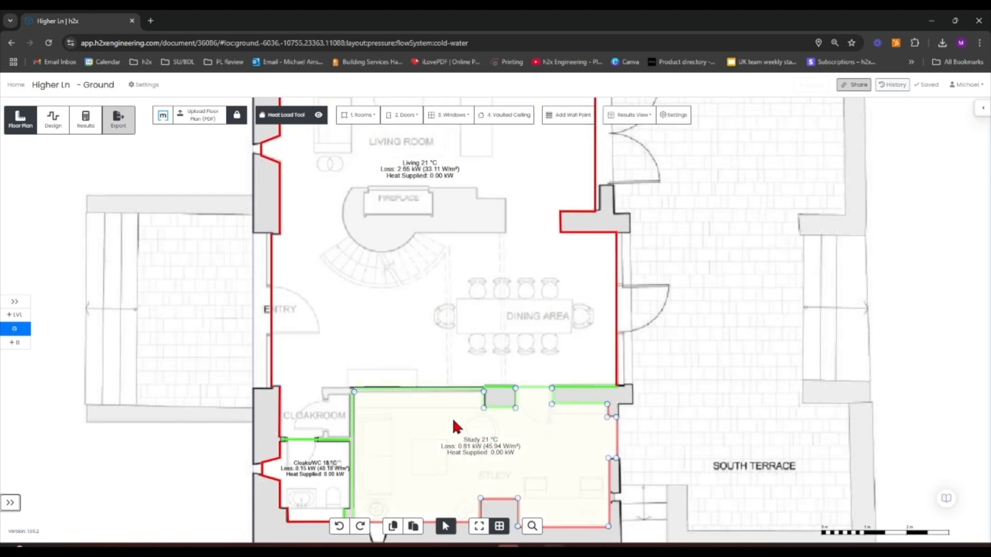
{"action": "scroll", "coordinate": [451, 438], "scroll_direction": "down", "scroll_amount": 3}
{"action": "left_click", "coordinate": [365, 467]}
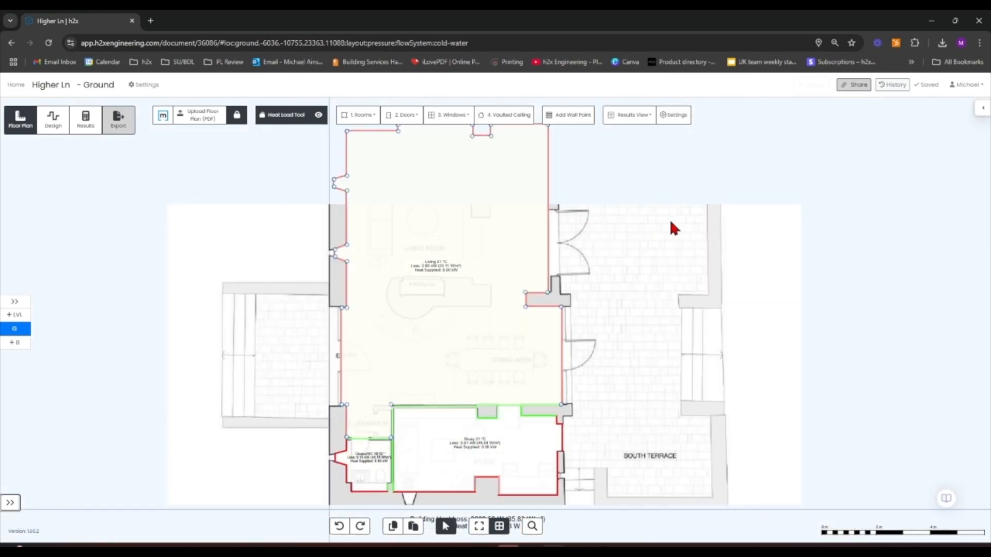
Draw a Kitchen room over the kitchen and snug area, stepping the outline around its south-west corner
{"action": "left_click_drag", "start_coordinate": [668, 217], "coordinate": [703, 410]}
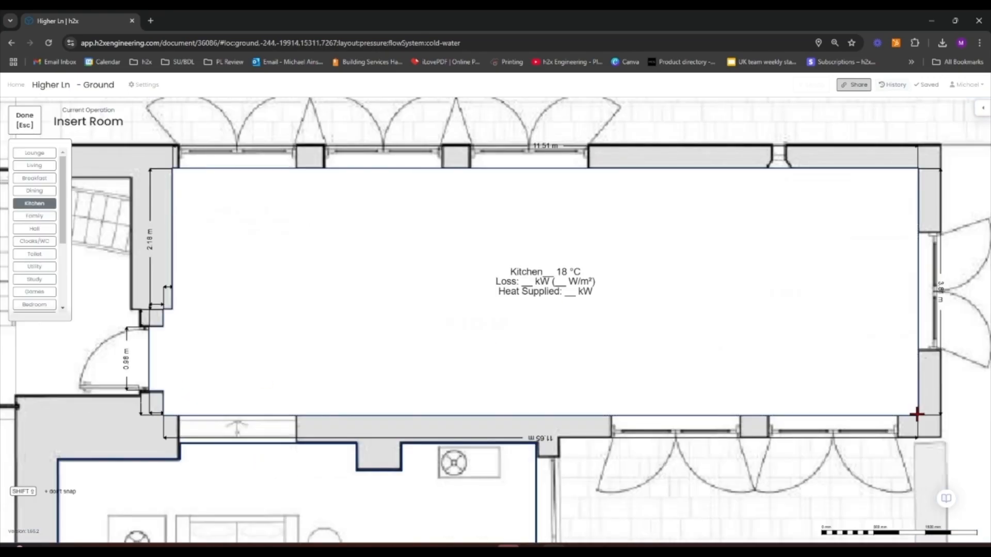
{"action": "left_click", "coordinate": [916, 414]}
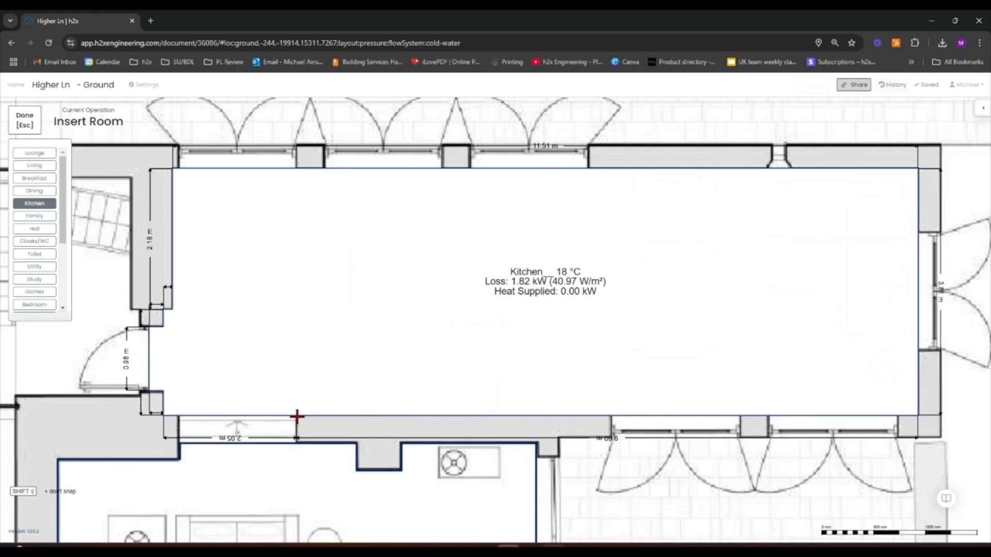
{"action": "scroll", "coordinate": [296, 415], "scroll_direction": "down", "scroll_amount": 5}
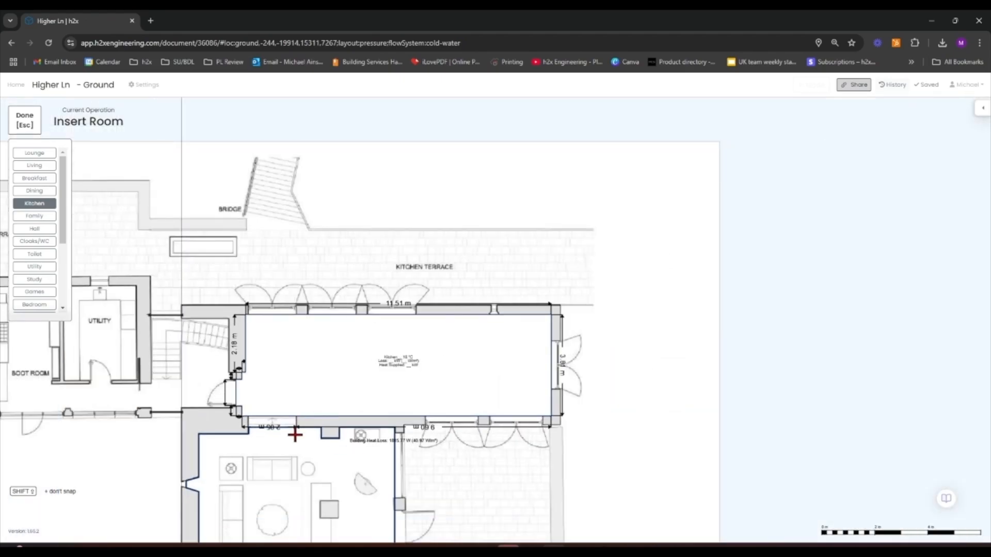
{"action": "scroll", "coordinate": [296, 424], "scroll_direction": "up", "scroll_amount": 6}
{"action": "scroll", "coordinate": [297, 411], "scroll_direction": "down", "scroll_amount": 4}
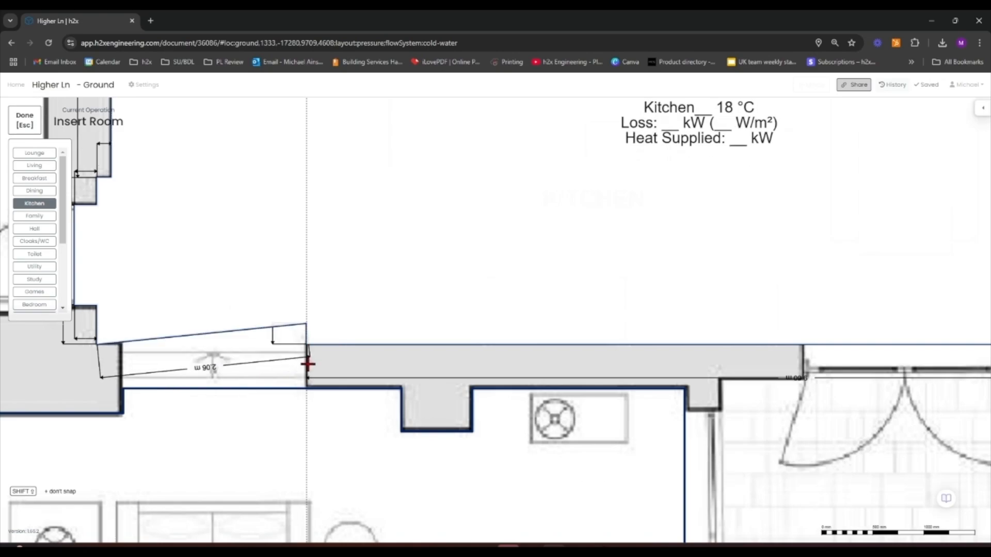
{"action": "left_click", "coordinate": [307, 375]}
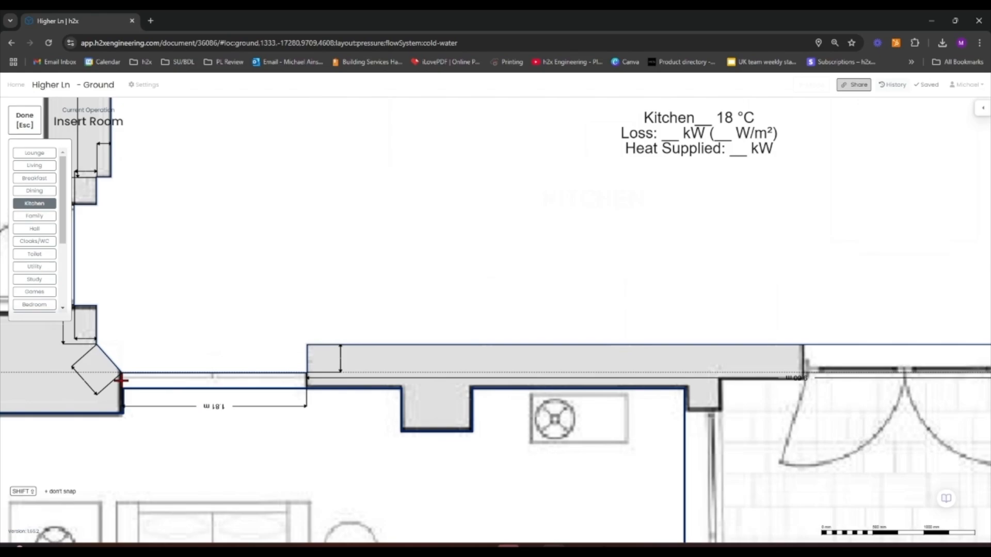
{"action": "left_click", "coordinate": [120, 380]}
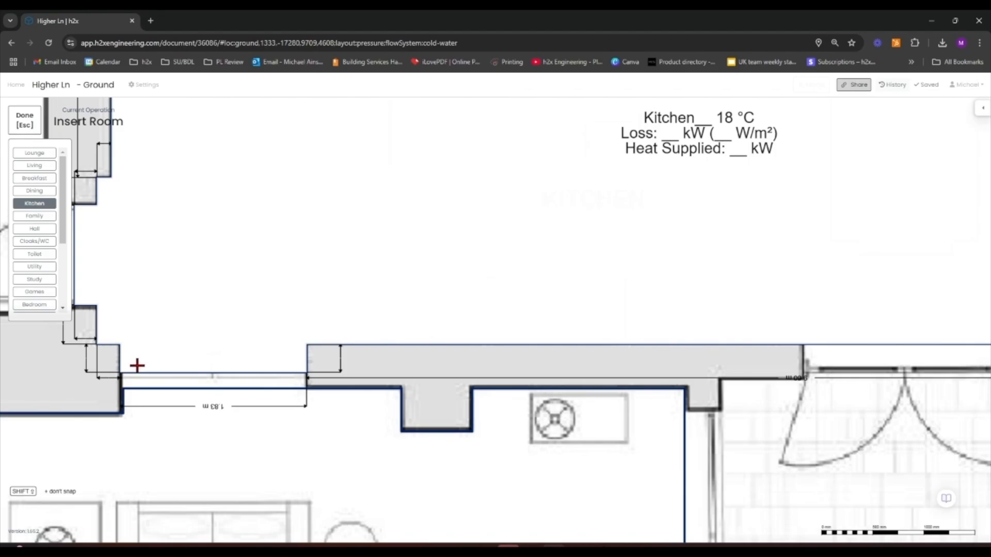
{"action": "key", "text": "Escape"}
Insert a single door in the opening between the Kitchen and Living room and set its length to 1.6 m
{"action": "scroll", "coordinate": [223, 382], "scroll_direction": "down", "scroll_amount": 5}
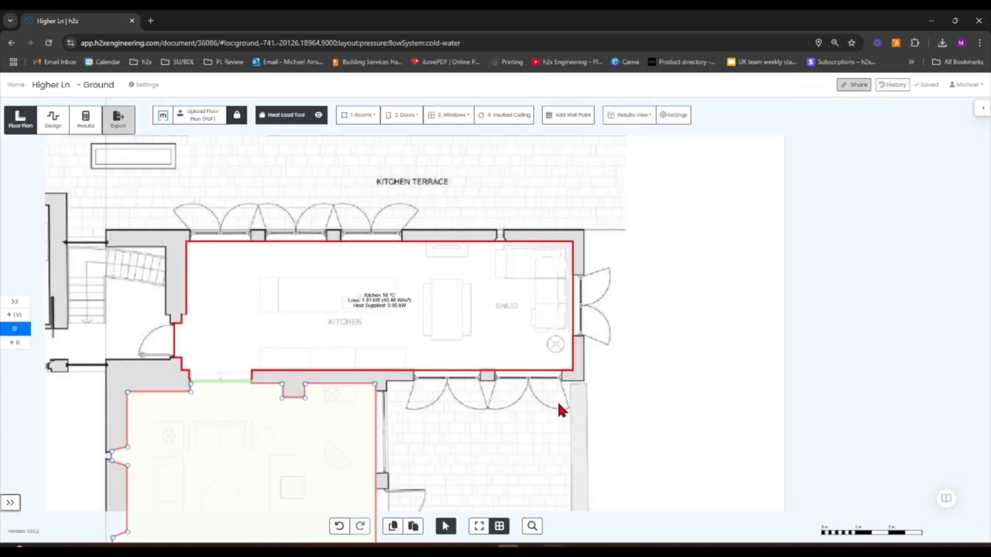
{"action": "left_click_drag", "start_coordinate": [753, 346], "coordinate": [802, 379]}
{"action": "scroll", "coordinate": [240, 415], "scroll_direction": "up", "scroll_amount": 5}
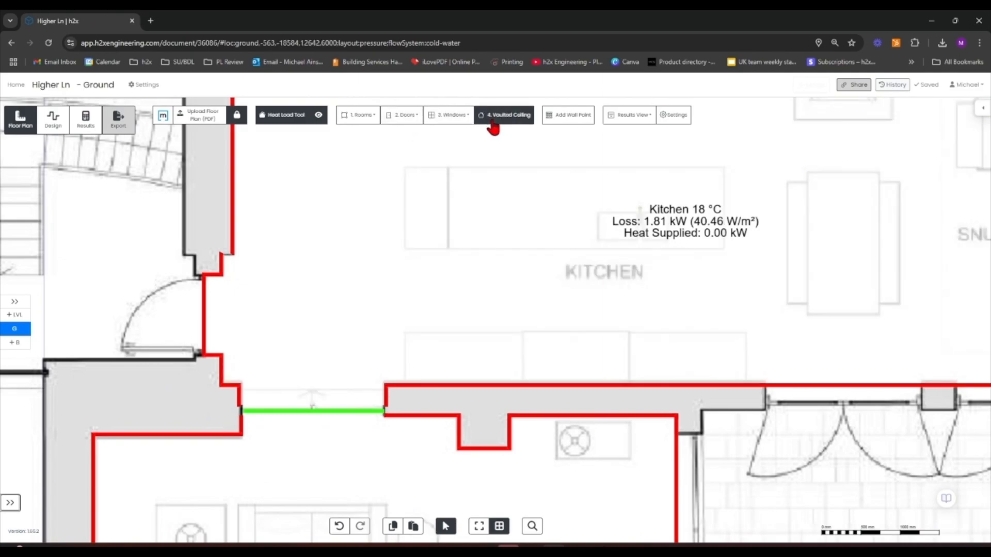
{"action": "left_click", "coordinate": [405, 116]}
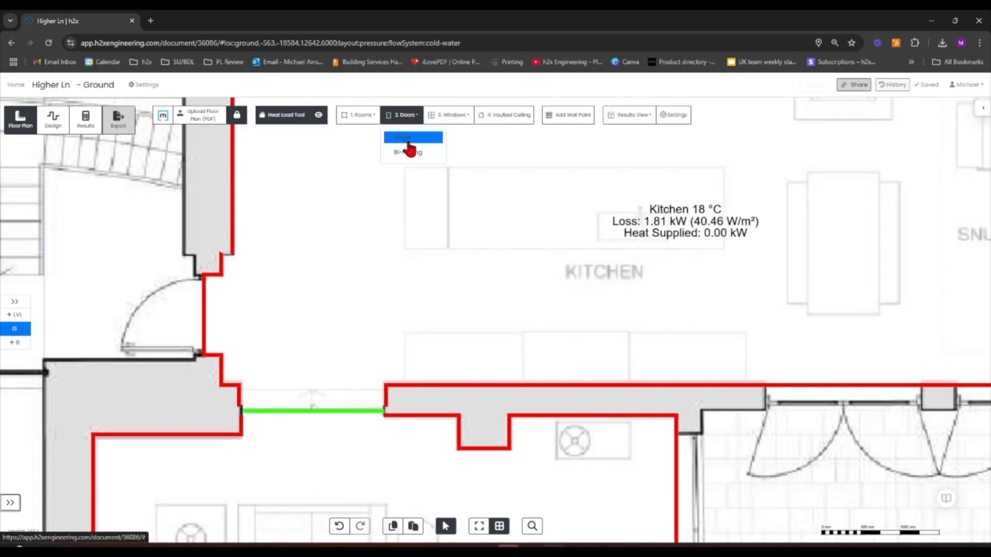
{"action": "left_click", "coordinate": [405, 138]}
{"action": "left_click", "coordinate": [311, 414]}
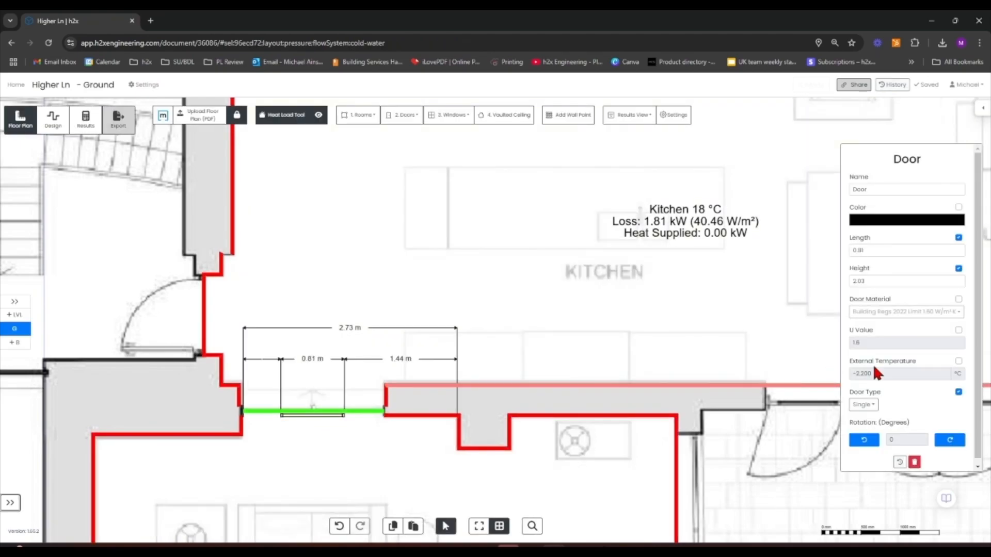
{"action": "left_click", "coordinate": [907, 251]}
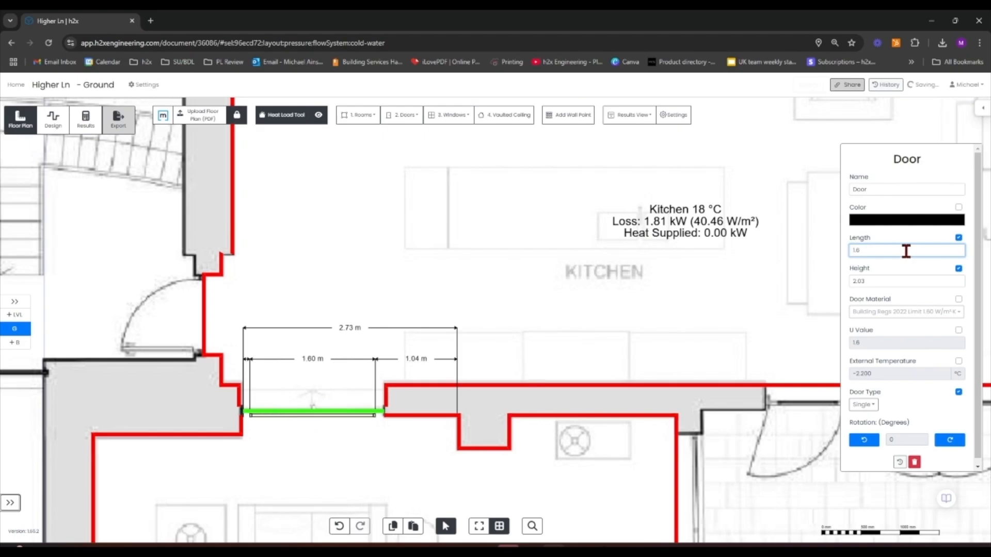
{"action": "key", "text": "Return"}
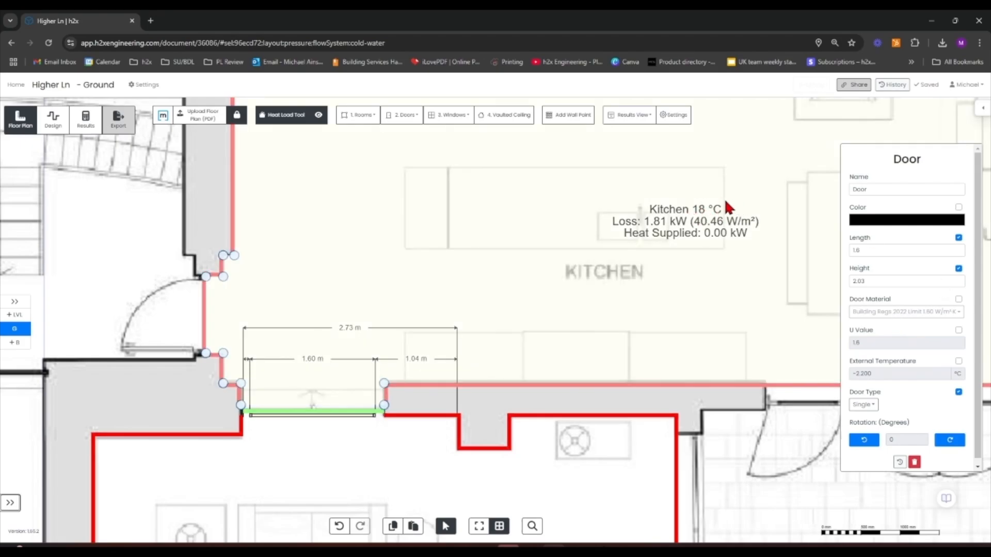
Set the five wall segments along the Kitchen's south side to Internal Wall with an 18 °C neighbouring space temperature
{"action": "scroll", "coordinate": [727, 207], "scroll_direction": "down", "scroll_amount": 3}
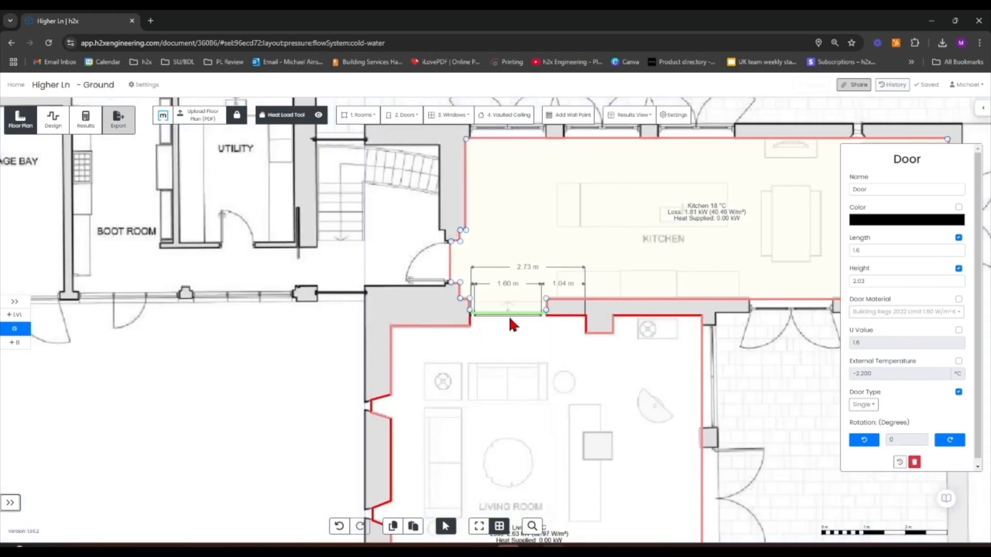
{"action": "left_click_drag", "start_coordinate": [191, 359], "coordinate": [380, 443]}
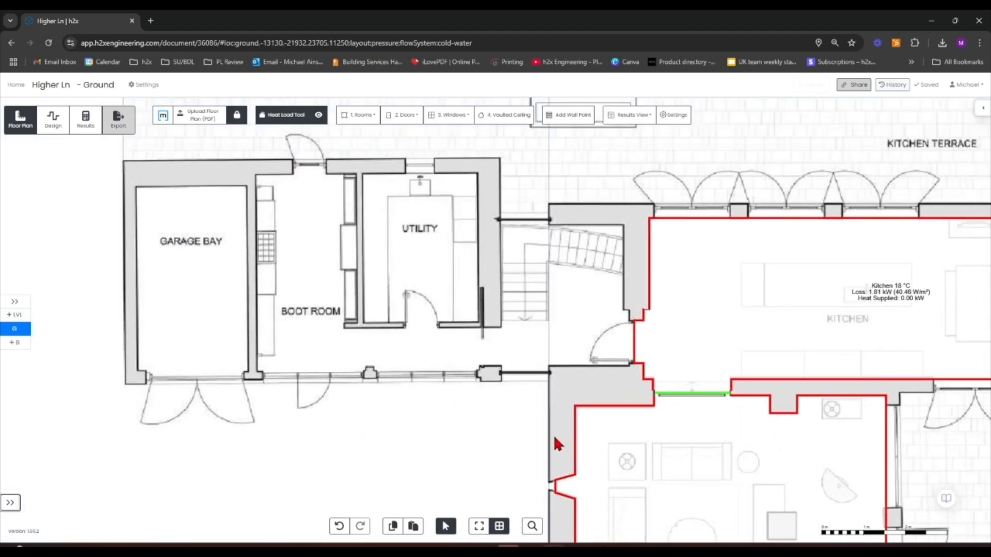
{"action": "left_click_drag", "start_coordinate": [552, 442], "coordinate": [407, 405]}
{"action": "left_click_drag", "start_coordinate": [877, 466], "coordinate": [521, 385]}
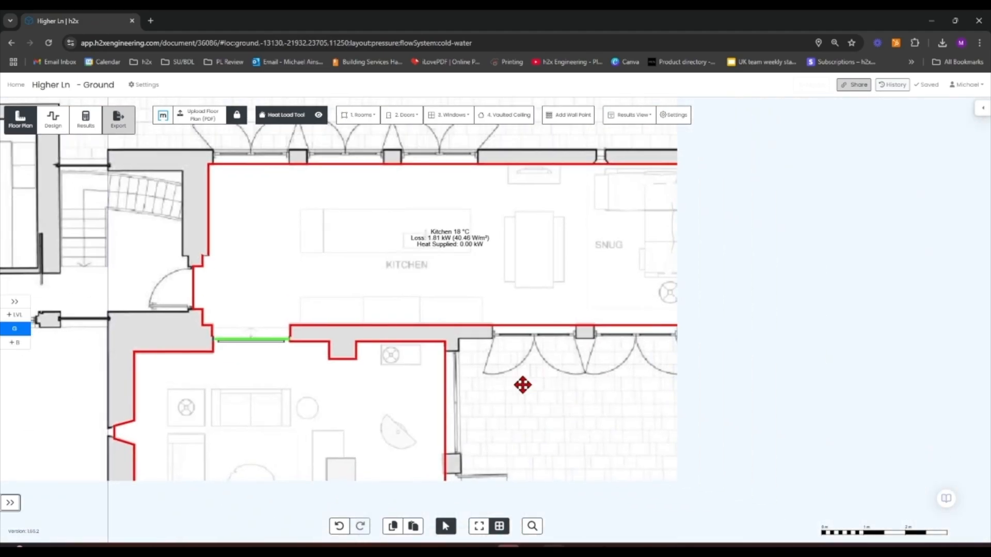
{"action": "scroll", "coordinate": [420, 342], "scroll_direction": "up", "scroll_amount": 3}
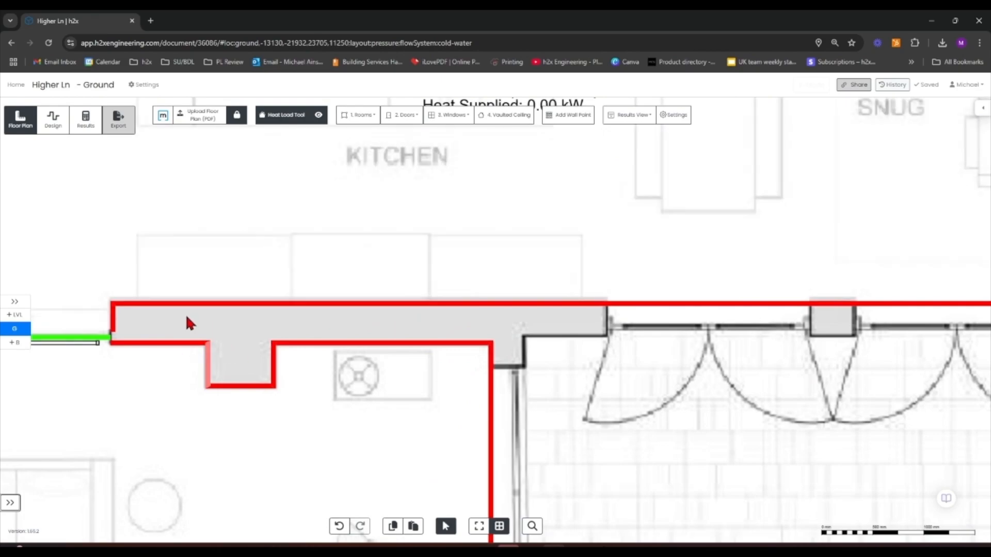
{"action": "left_click", "coordinate": [184, 342]}
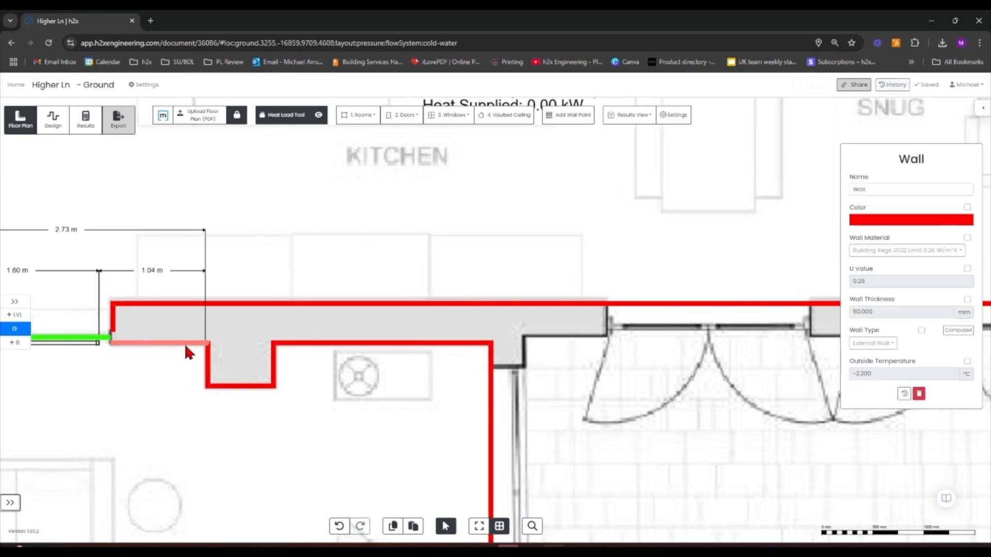
{"action": "left_click", "coordinate": [209, 367], "text": "shift"}
{"action": "left_click", "coordinate": [239, 387], "text": "shift"}
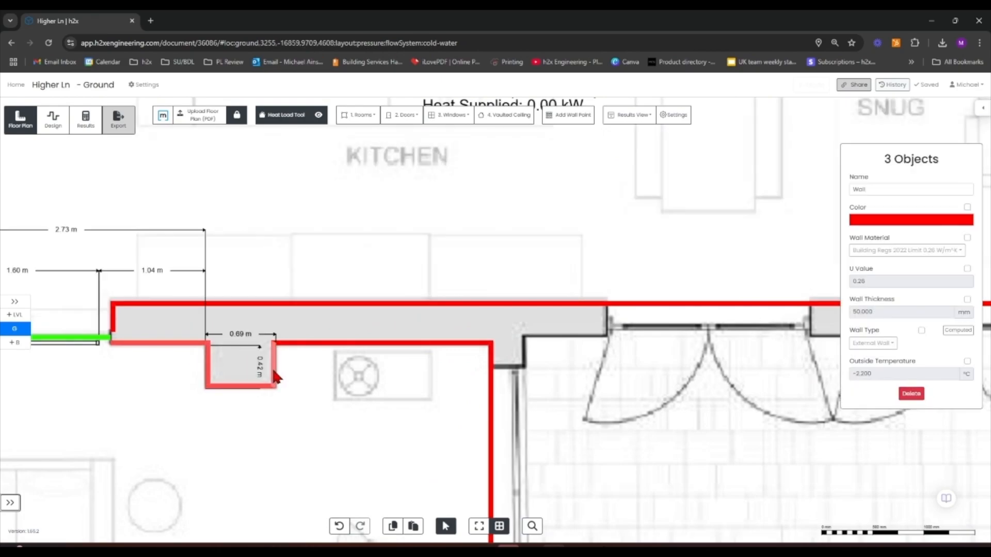
{"action": "left_click", "coordinate": [324, 344], "text": "shift"}
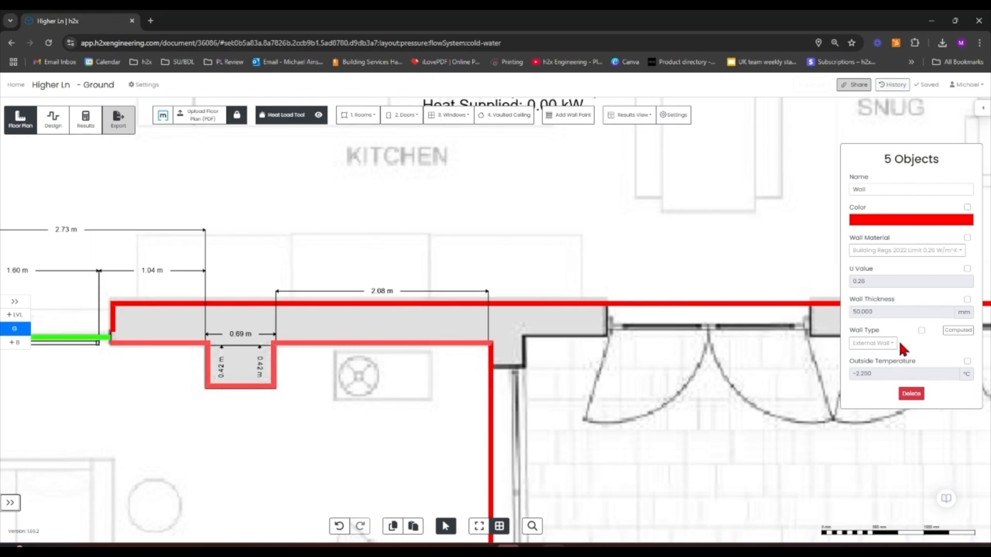
{"action": "left_click", "coordinate": [921, 330]}
{"action": "left_click", "coordinate": [872, 343]}
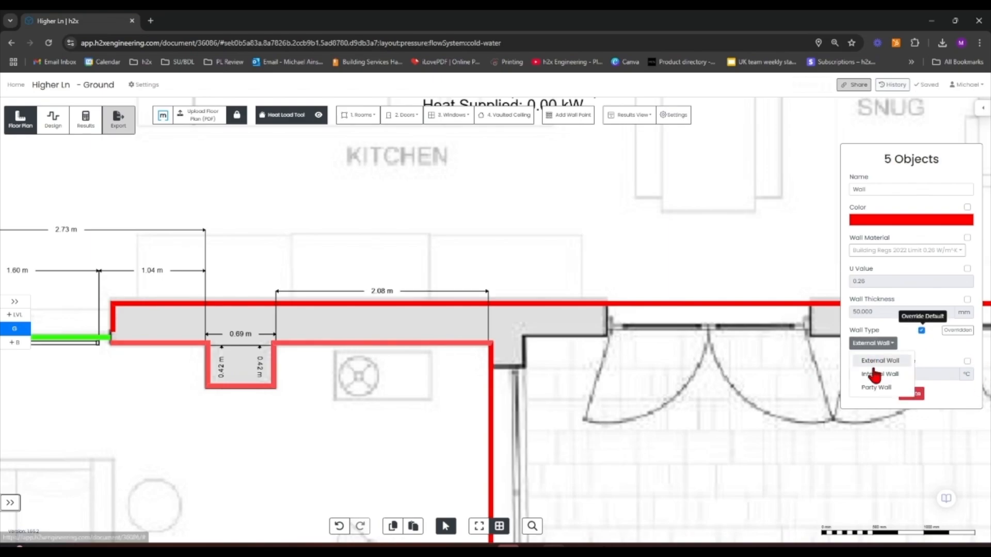
{"action": "left_click", "coordinate": [905, 376]}
{"action": "left_click", "coordinate": [907, 343]}
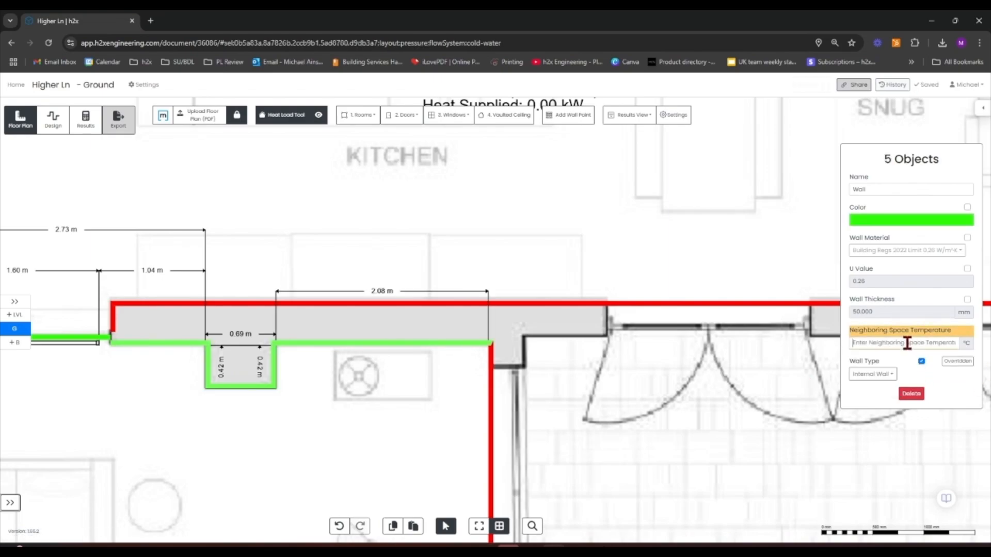
{"action": "type", "text": "18"}
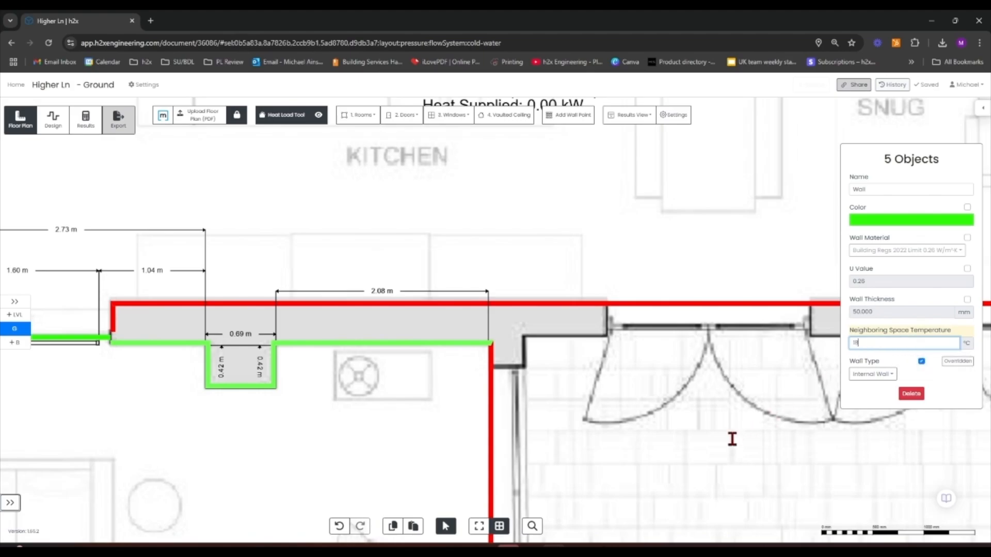
{"action": "left_click", "coordinate": [638, 417]}
Add a wall point on the Kitchen's south edge where the Living room's east wall meets it
{"action": "scroll", "coordinate": [537, 369], "scroll_direction": "down", "scroll_amount": 5}
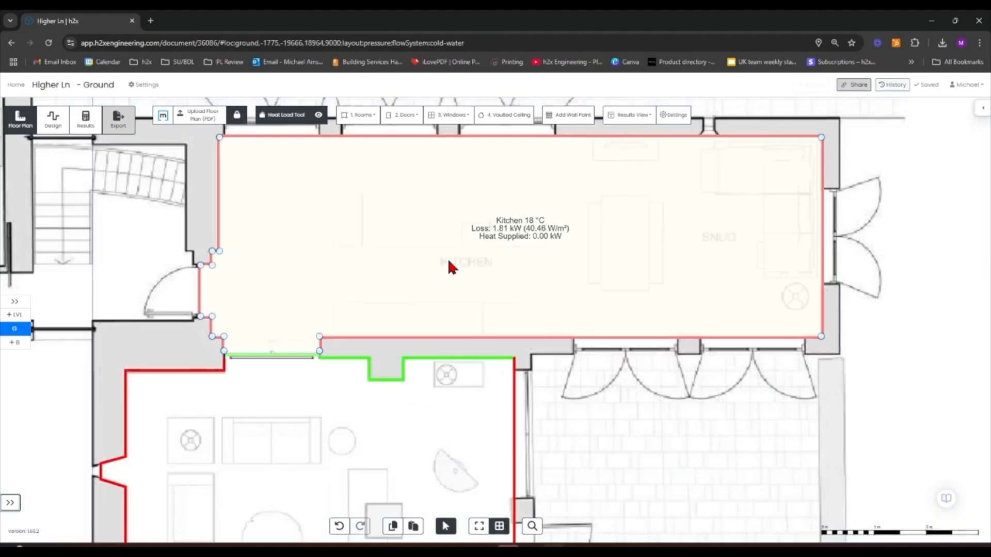
{"action": "left_click", "coordinate": [560, 115]}
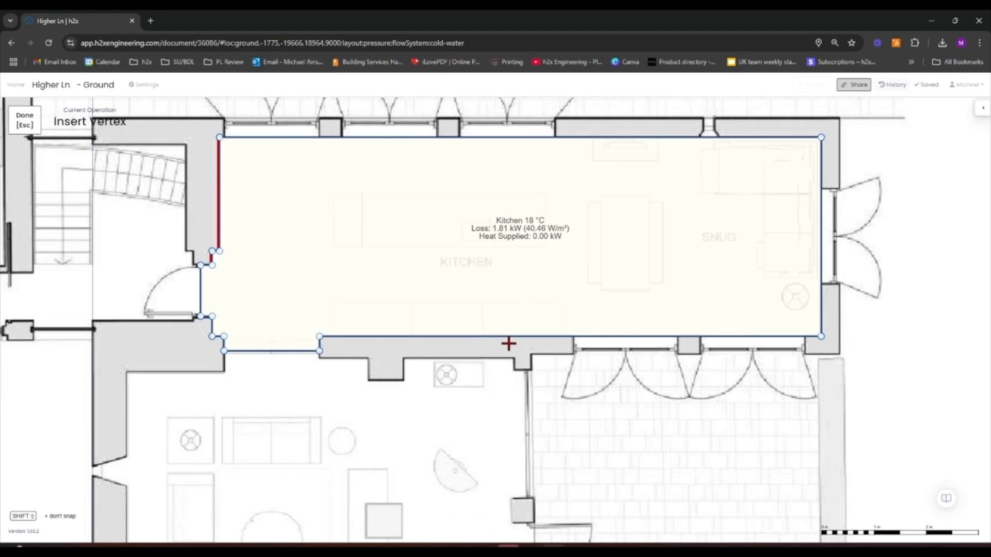
{"action": "left_click", "coordinate": [507, 337]}
{"action": "scroll", "coordinate": [514, 335], "scroll_direction": "up", "scroll_amount": 2}
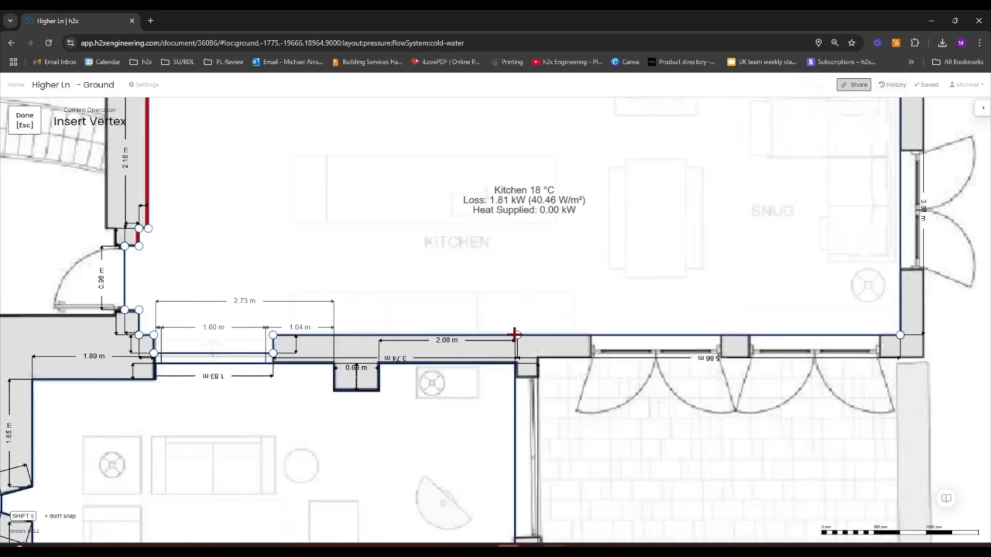
{"action": "scroll", "coordinate": [514, 335], "scroll_direction": "up", "scroll_amount": 5}
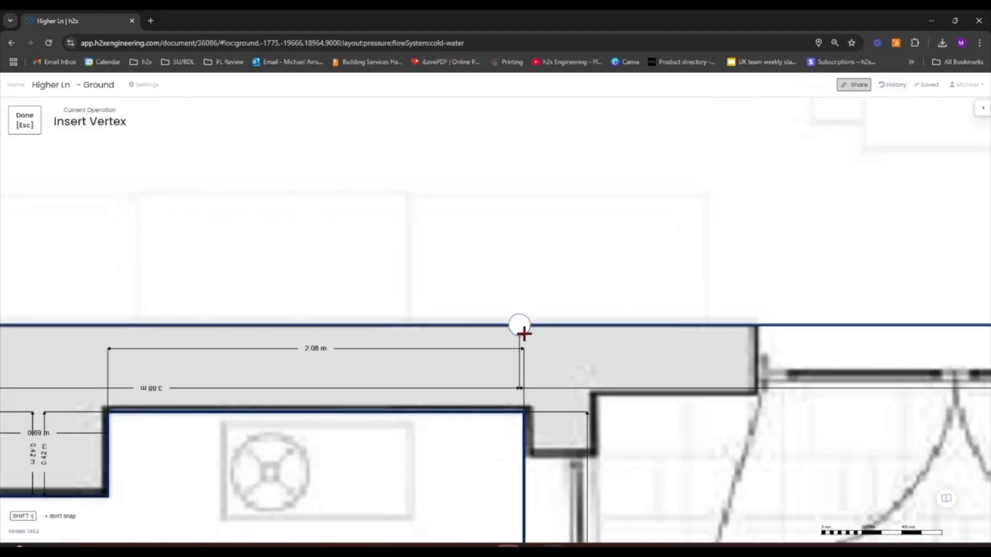
{"action": "left_click", "coordinate": [524, 326]}
{"action": "scroll", "coordinate": [525, 330], "scroll_direction": "down", "scroll_amount": 4}
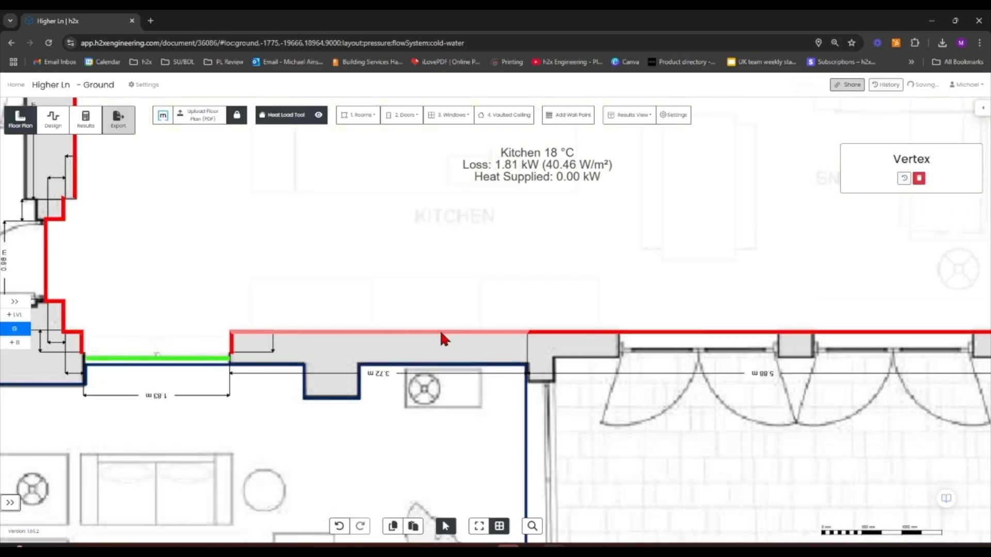
Set the two Kitchen south wall segments beside the door to Internal Wall with an 18 °C neighbouring space temperature
{"action": "left_click", "coordinate": [230, 346]}
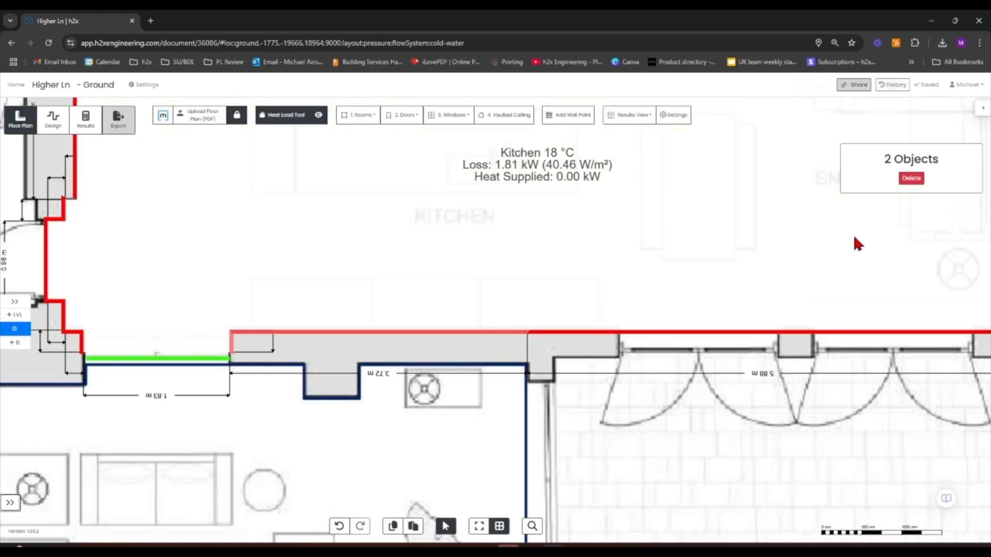
{"action": "left_click", "coordinate": [810, 446]}
{"action": "left_click", "coordinate": [250, 335]}
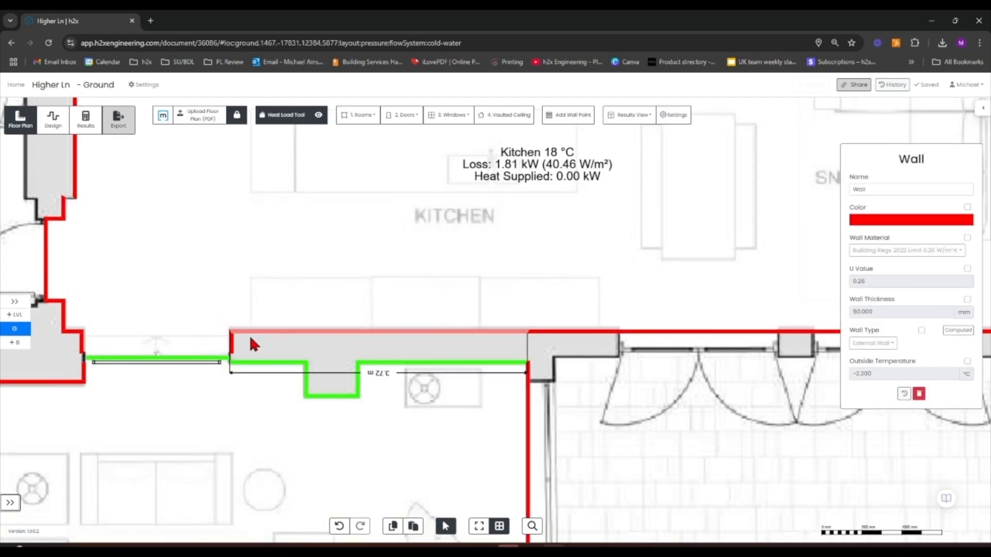
{"action": "left_click", "coordinate": [233, 345], "text": "shift"}
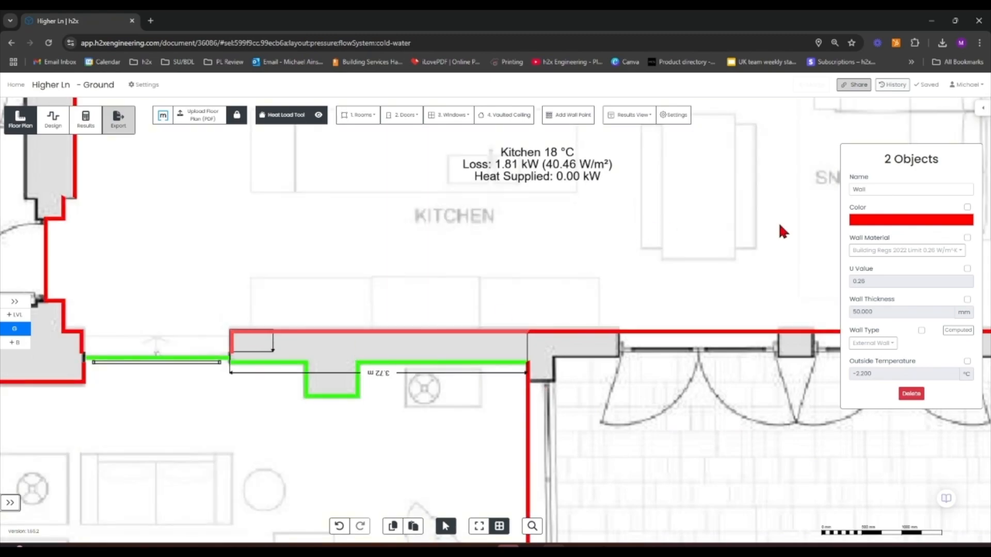
{"action": "left_click", "coordinate": [921, 330]}
{"action": "left_click", "coordinate": [872, 344]}
{"action": "left_click", "coordinate": [889, 385]}
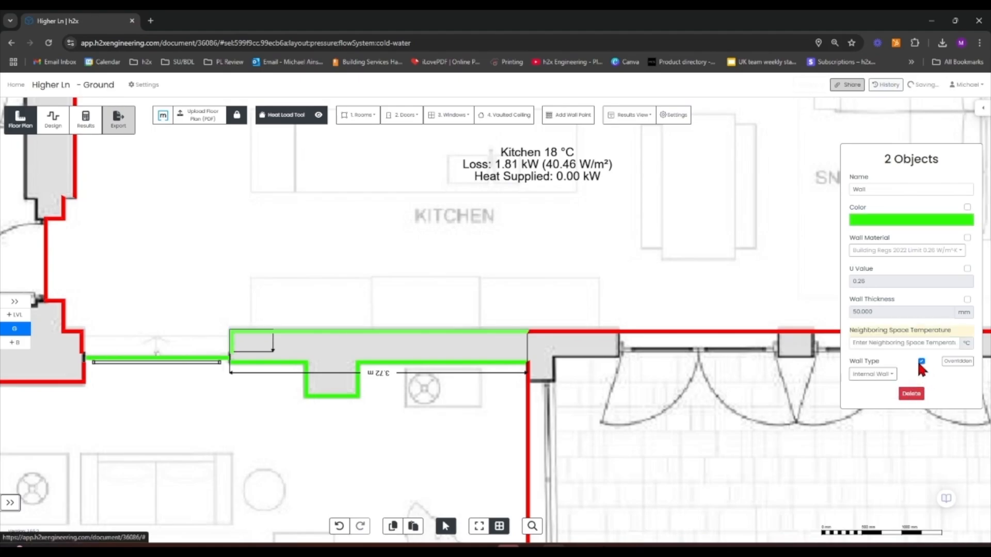
{"action": "left_click", "coordinate": [880, 343]}
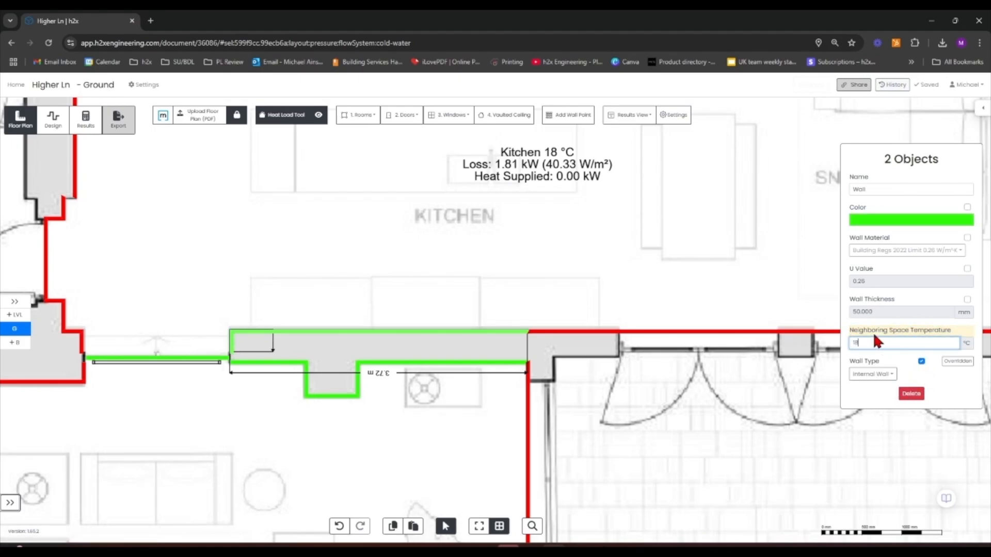
{"action": "left_click", "coordinate": [661, 461]}
Inspect the room outlines across the ground floor around the kitchen, hall, utility and boot room
{"action": "scroll", "coordinate": [528, 356], "scroll_direction": "down", "scroll_amount": 5}
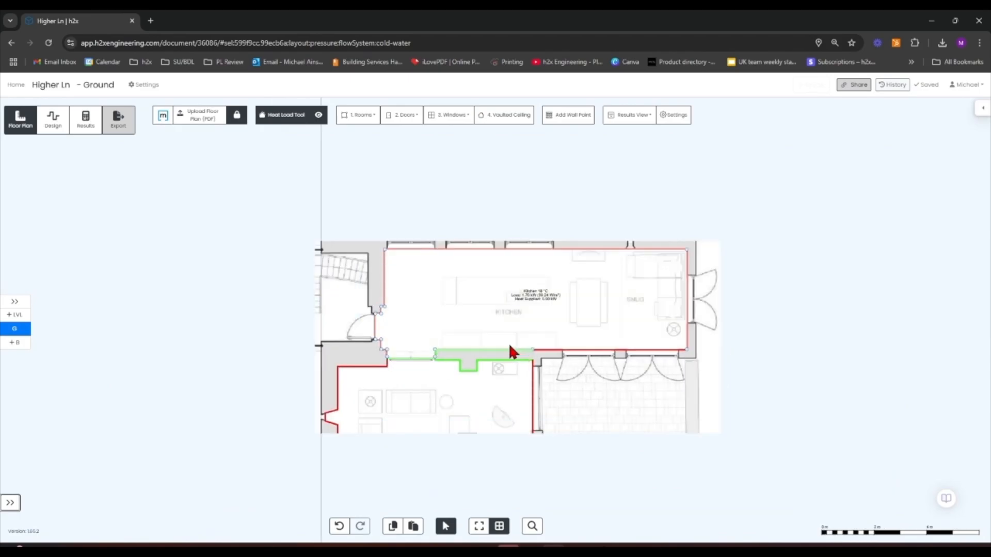
{"action": "left_click_drag", "start_coordinate": [579, 430], "coordinate": [700, 437]}
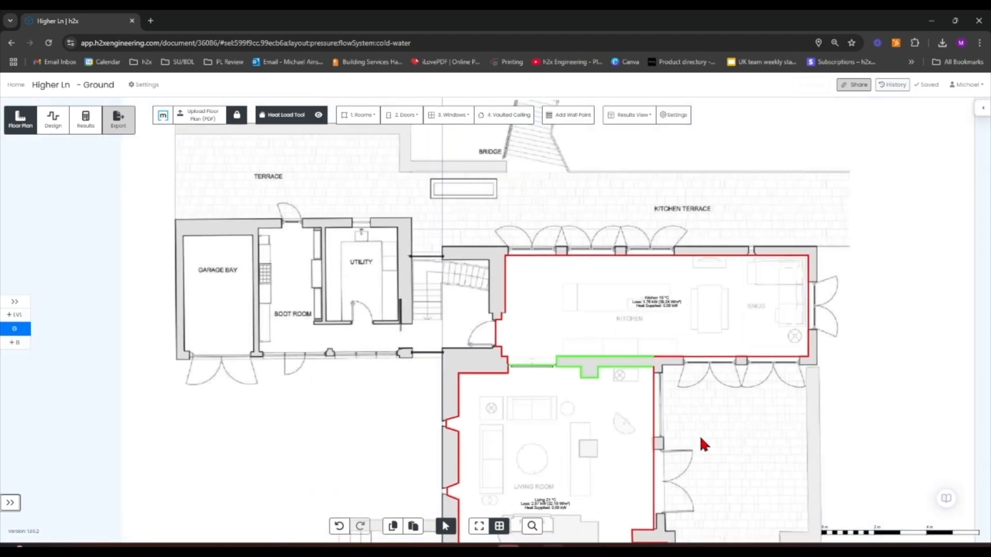
{"action": "left_click_drag", "start_coordinate": [350, 424], "coordinate": [198, 310]}
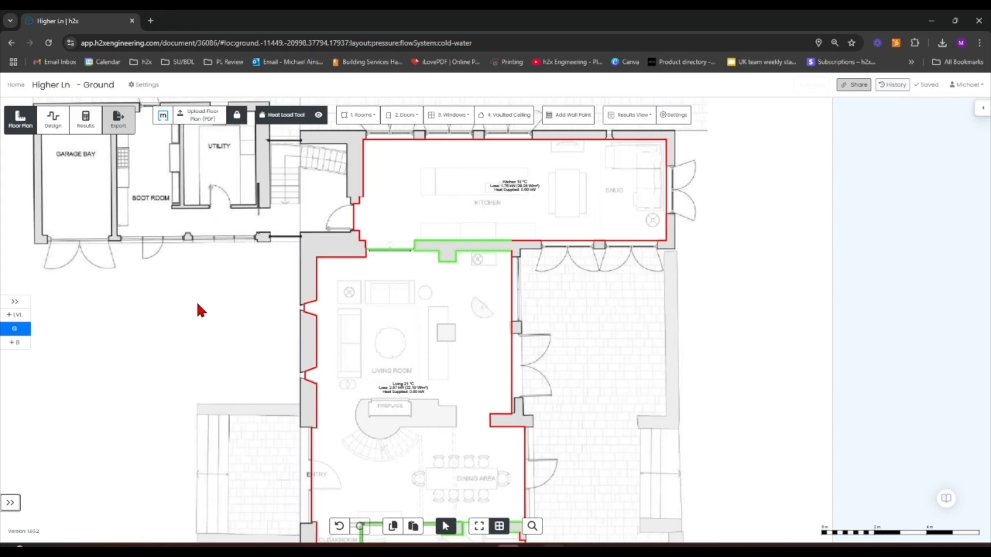
{"action": "left_click_drag", "start_coordinate": [241, 276], "coordinate": [270, 362]}
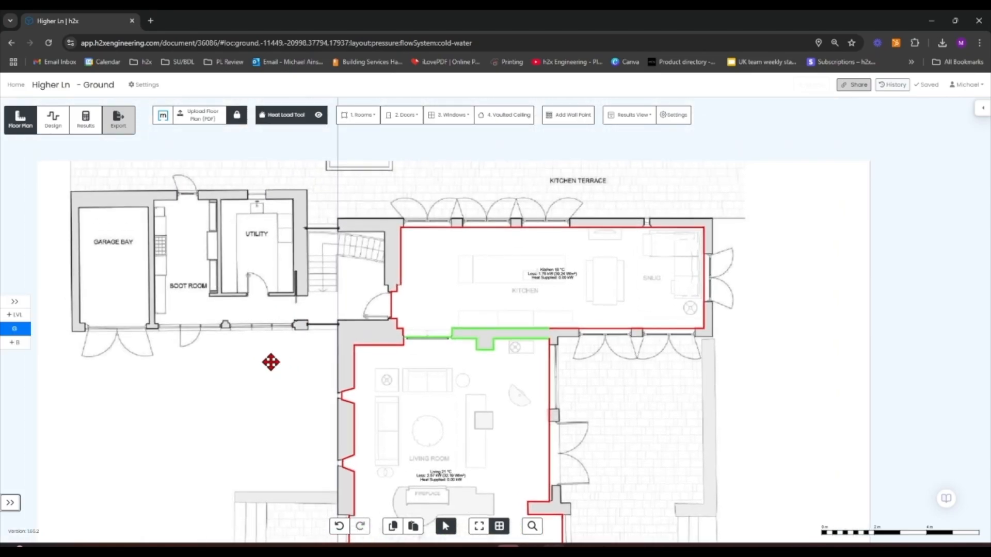
{"action": "scroll", "coordinate": [271, 362], "scroll_direction": "up", "scroll_amount": 3}
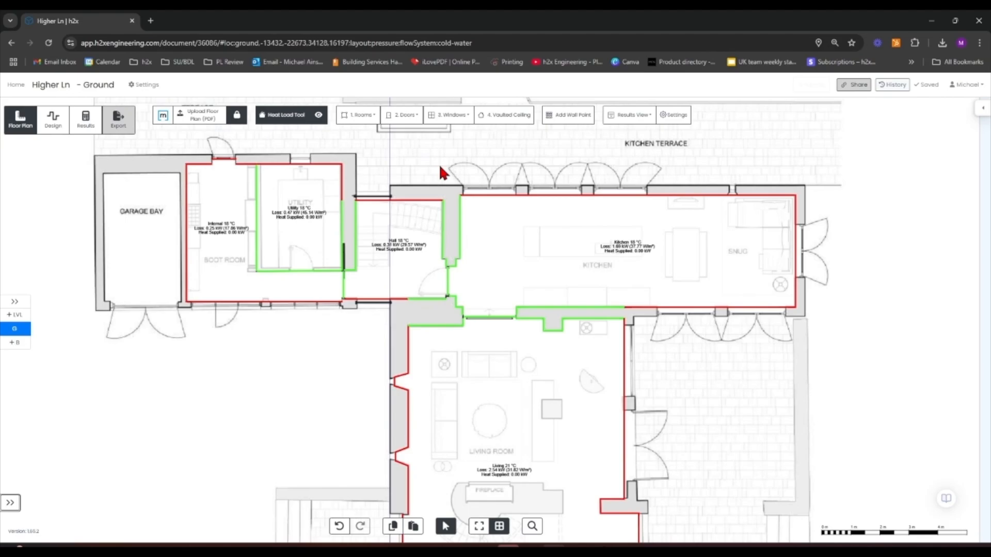
{"action": "scroll", "coordinate": [439, 161], "scroll_direction": "down", "scroll_amount": 2}
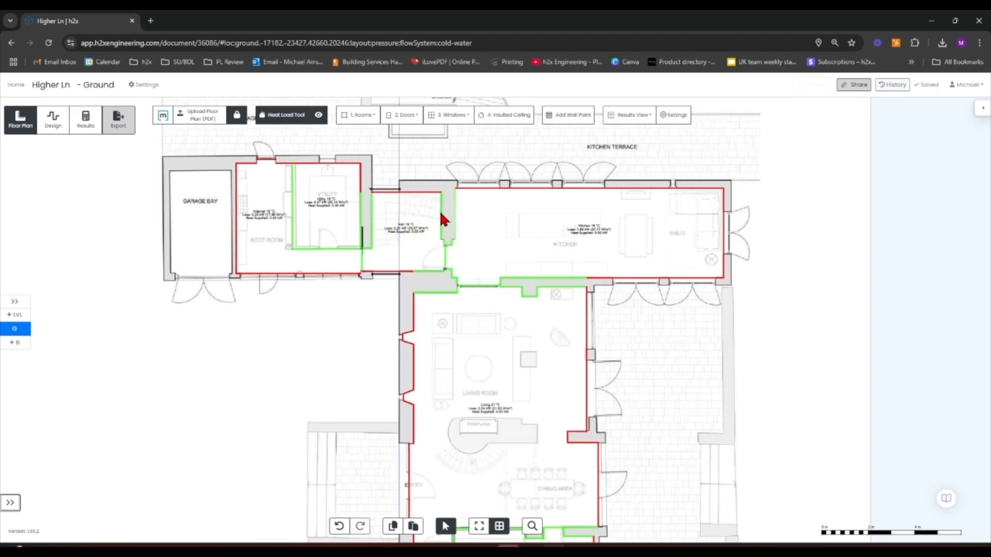
{"action": "scroll", "coordinate": [441, 219], "scroll_direction": "up", "scroll_amount": 2}
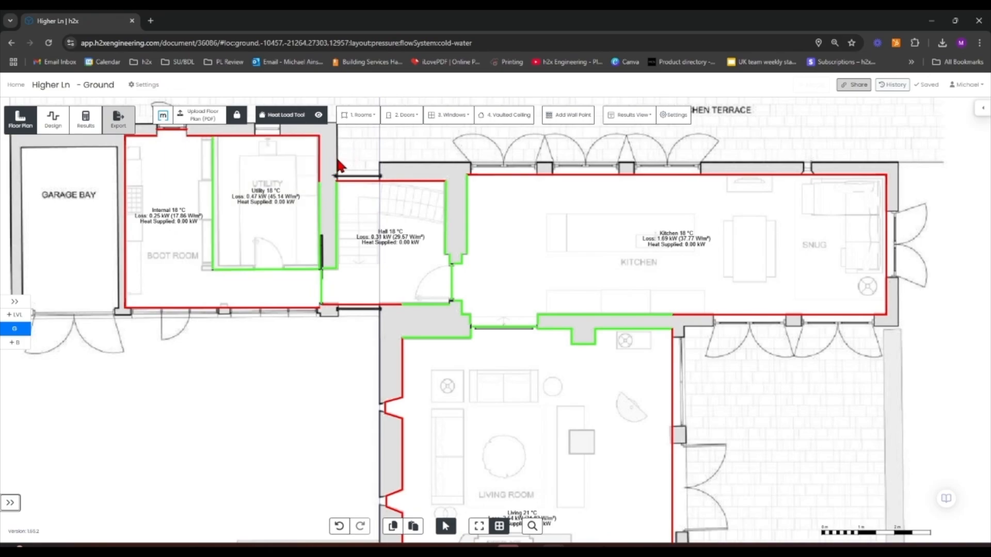
{"action": "left_click_drag", "start_coordinate": [215, 407], "coordinate": [431, 447]}
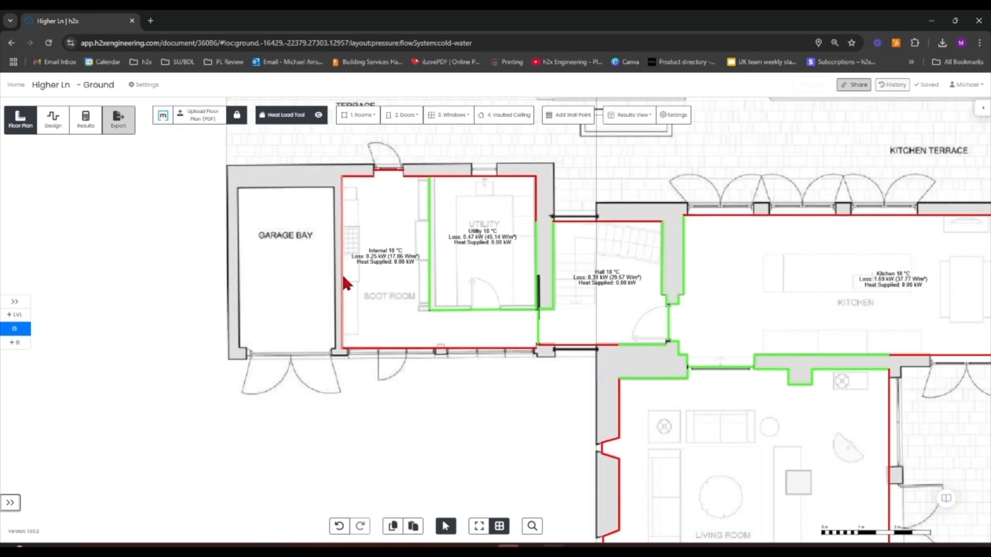
Set the Boot Room's west wall against the garage bay to Party Wall
{"action": "left_click_drag", "start_coordinate": [299, 279], "coordinate": [284, 302]}
{"action": "left_click", "coordinate": [327, 293]}
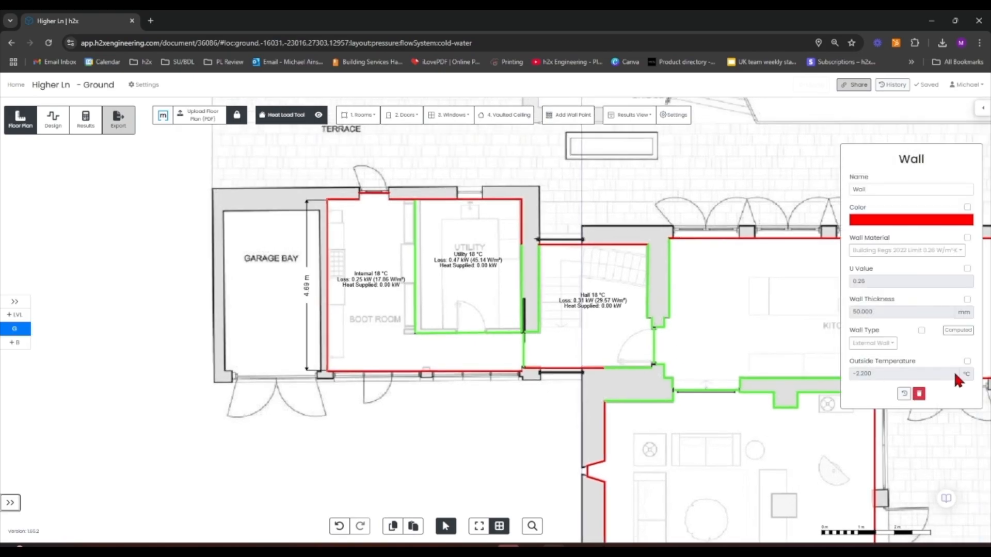
{"action": "left_click", "coordinate": [921, 330]}
{"action": "left_click", "coordinate": [883, 342]}
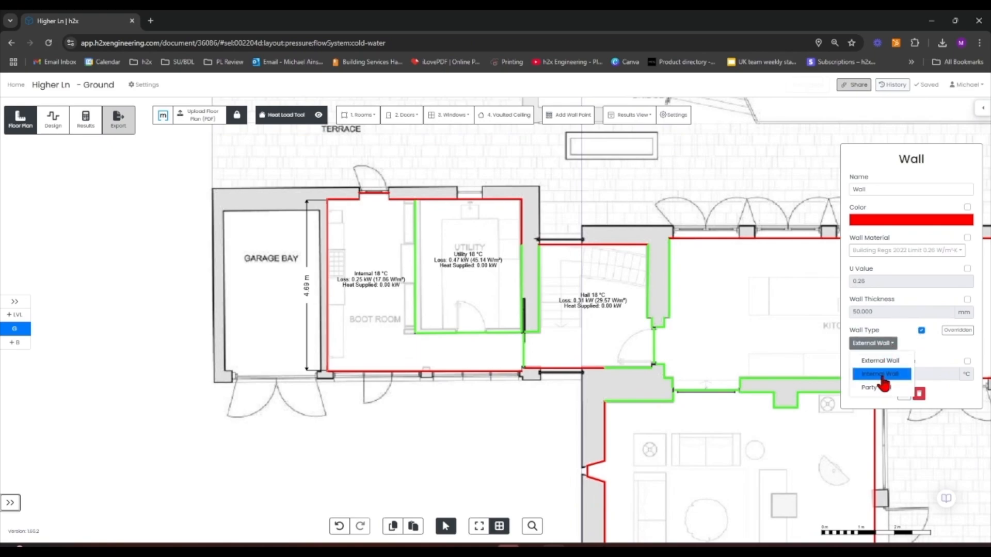
{"action": "left_click", "coordinate": [880, 374]}
{"action": "left_click", "coordinate": [881, 343]}
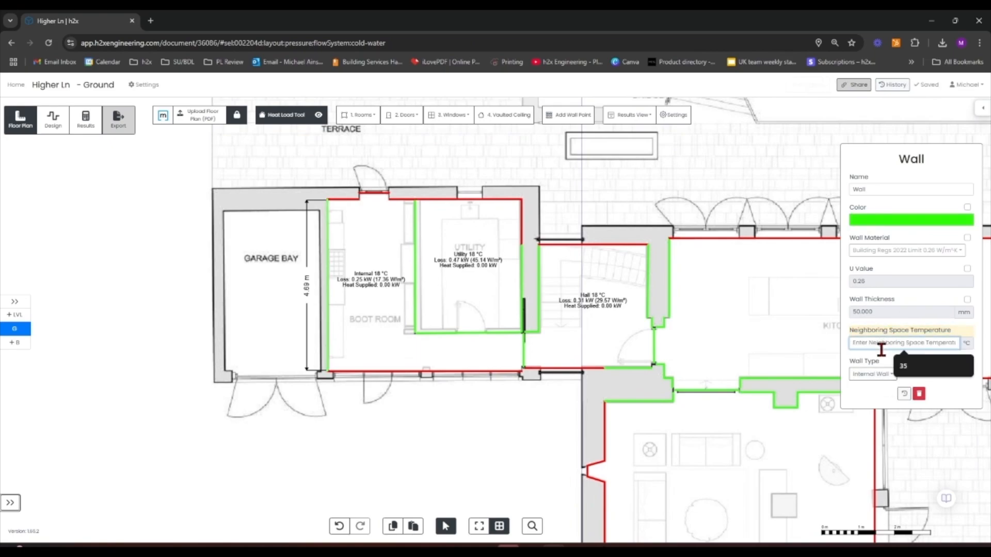
{"action": "type", "text": "10"}
{"action": "key", "text": "Return"}
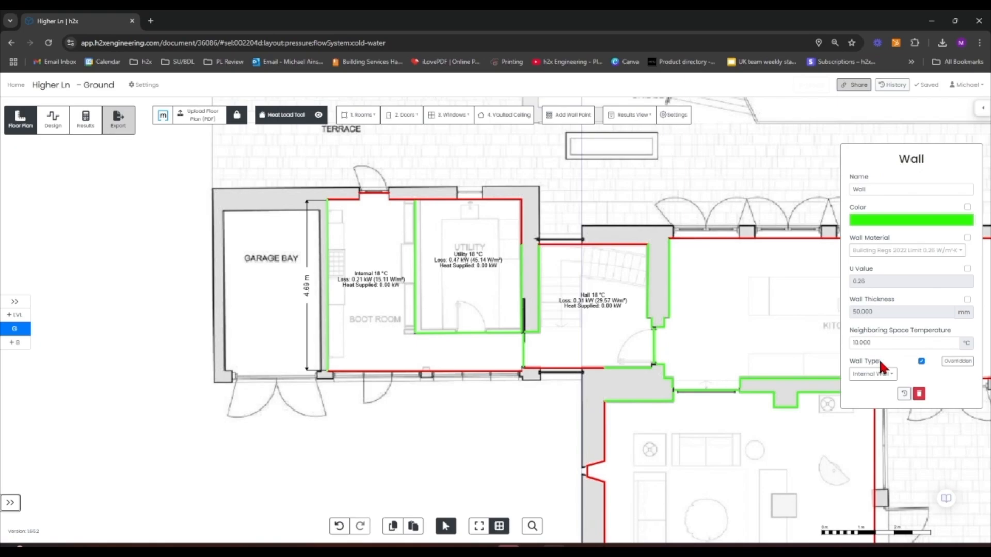
{"action": "left_click", "coordinate": [881, 375]}
{"action": "left_click", "coordinate": [880, 402]}
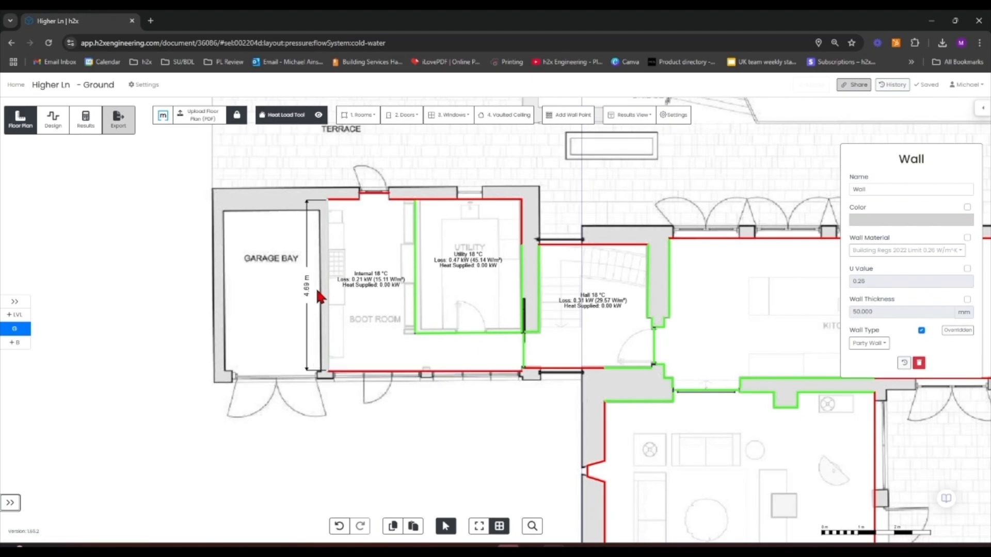
Review the general heat loss settings and survey the whole ground floor plan
{"action": "left_click", "coordinate": [673, 115]}
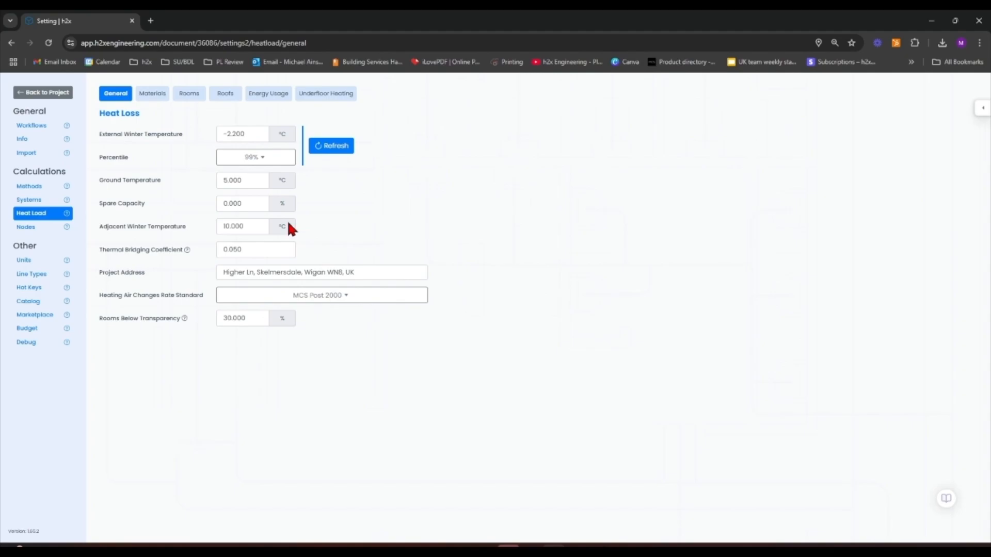
{"action": "left_click", "coordinate": [60, 97]}
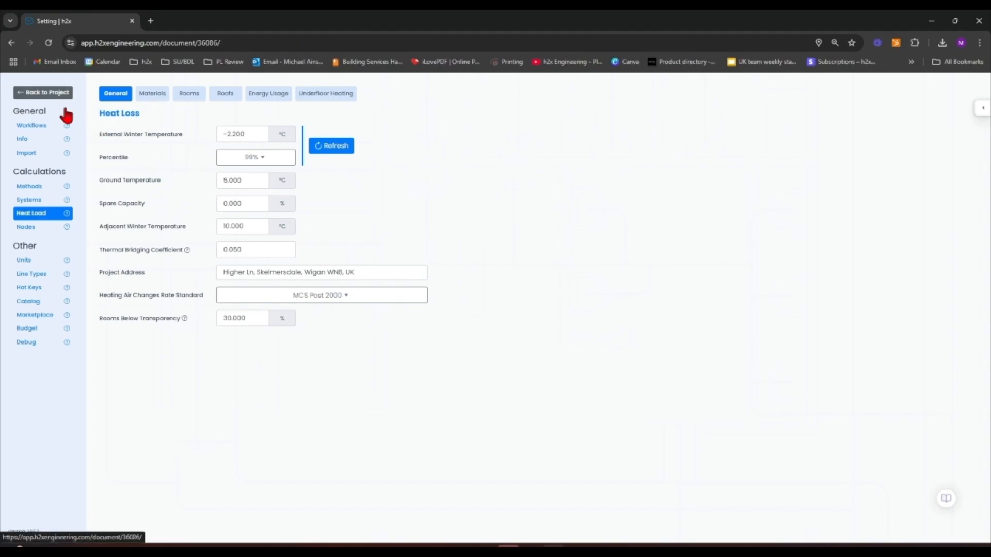
{"action": "left_click_drag", "start_coordinate": [199, 258], "coordinate": [73, 252]}
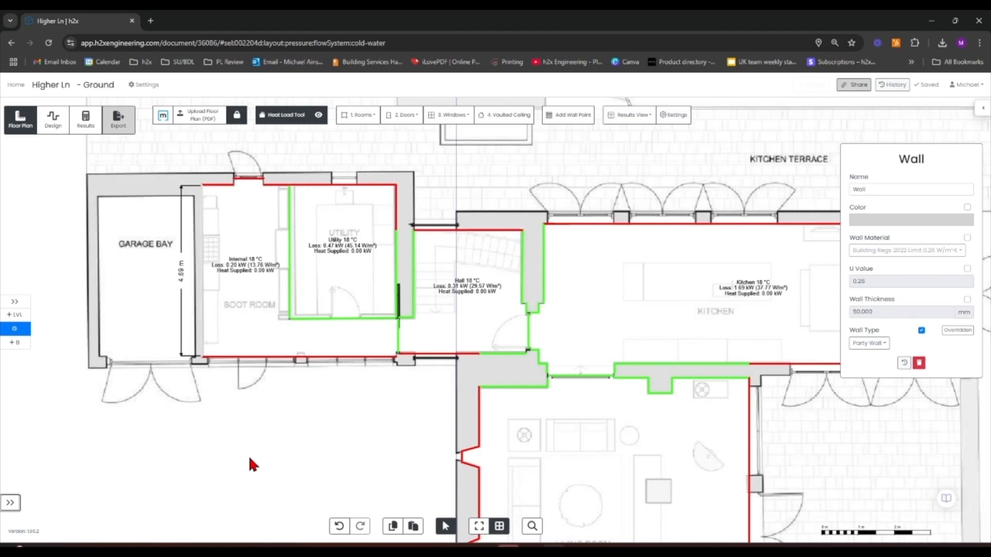
{"action": "scroll", "coordinate": [475, 346], "scroll_direction": "down", "scroll_amount": 5}
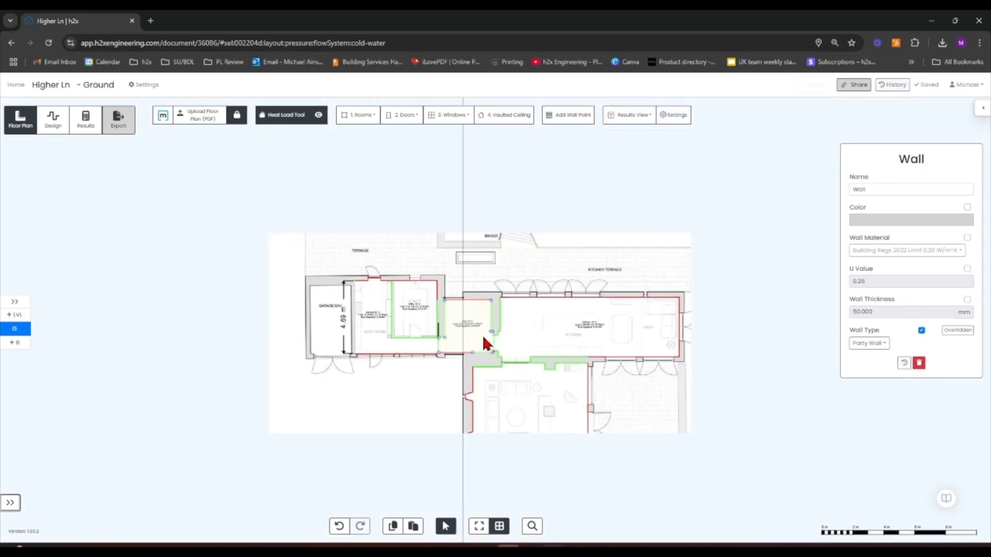
{"action": "left_click", "coordinate": [628, 201]}
{"action": "left_click_drag", "start_coordinate": [628, 201], "coordinate": [569, 114]}
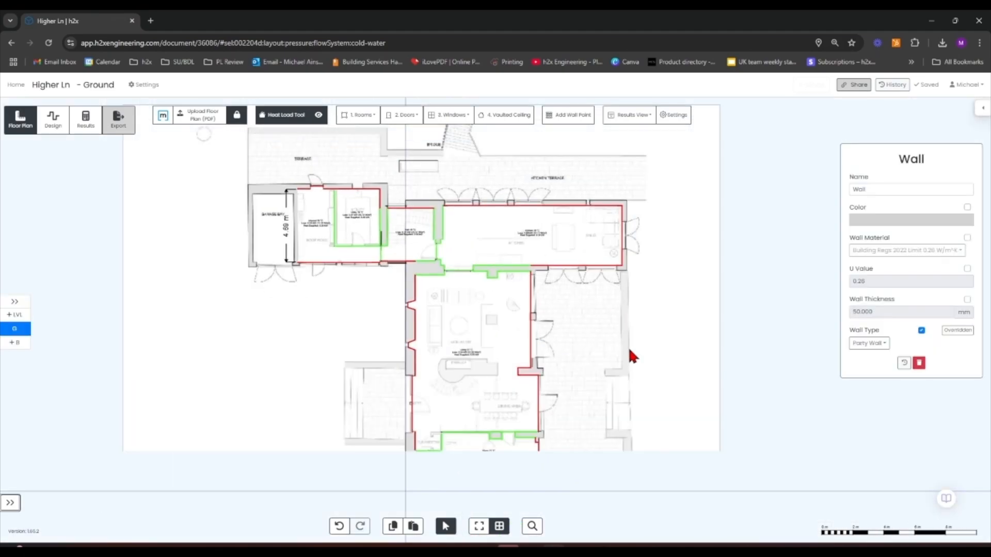
{"action": "left_click_drag", "start_coordinate": [632, 352], "coordinate": [585, 304]}
{"action": "scroll", "coordinate": [445, 428], "scroll_direction": "up", "scroll_amount": 5}
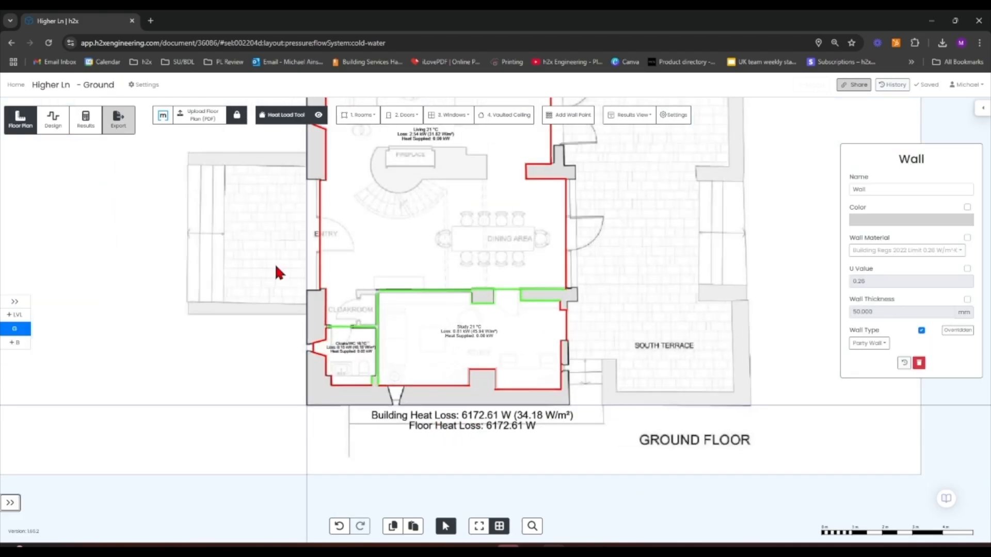
{"action": "scroll", "coordinate": [211, 204], "scroll_direction": "down", "scroll_amount": 2}
{"action": "left_click_drag", "start_coordinate": [217, 198], "coordinate": [248, 328]}
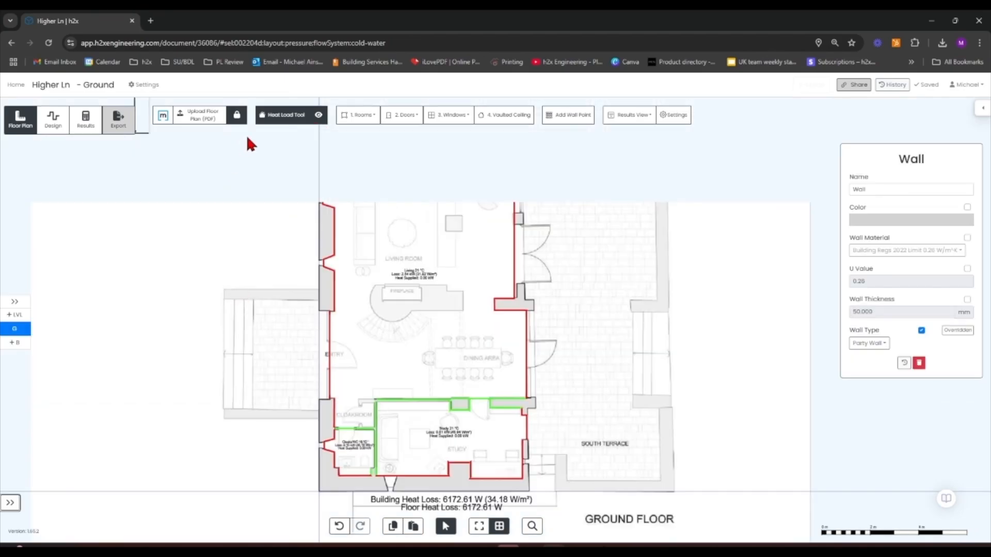
Assign Solid Stone (2.25 W/m²K) as the external wall material in the heat load settings
{"action": "left_click", "coordinate": [134, 88]}
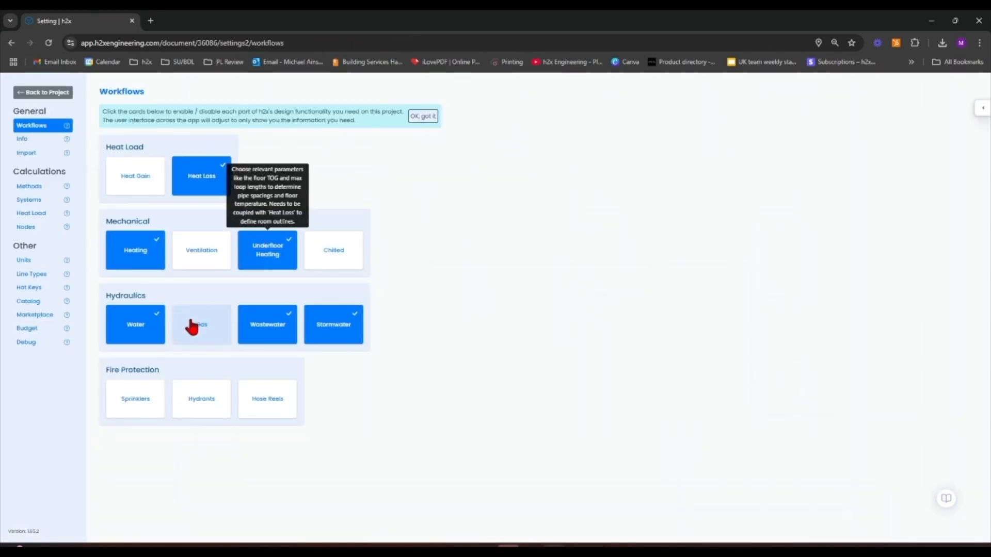
{"action": "left_click", "coordinate": [44, 215]}
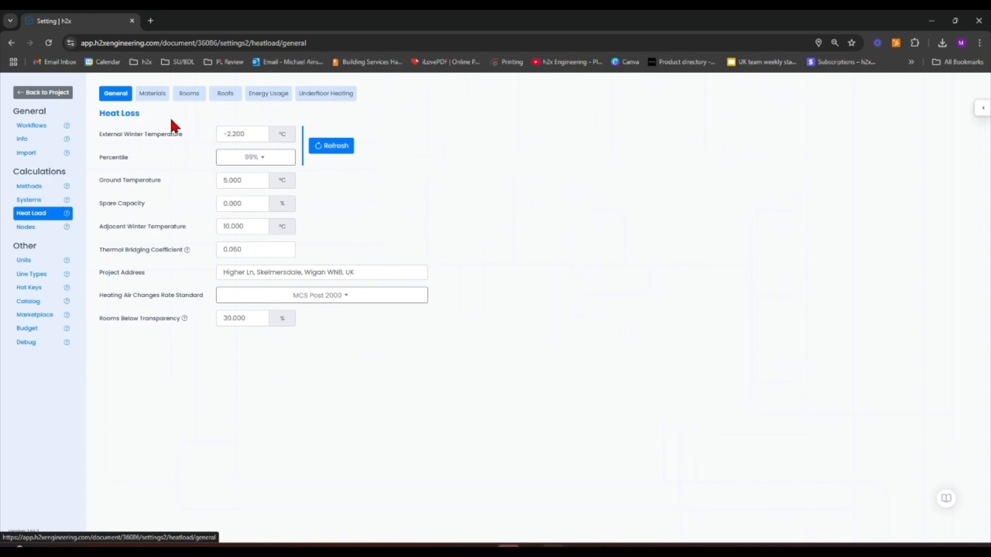
{"action": "left_click", "coordinate": [165, 100]}
{"action": "left_click", "coordinate": [205, 204]}
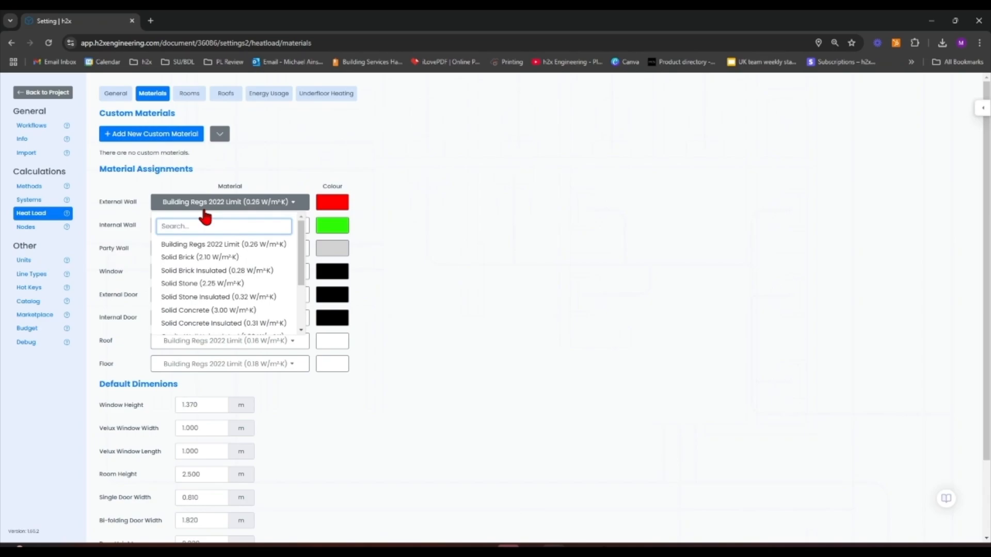
{"action": "left_click", "coordinate": [234, 283]}
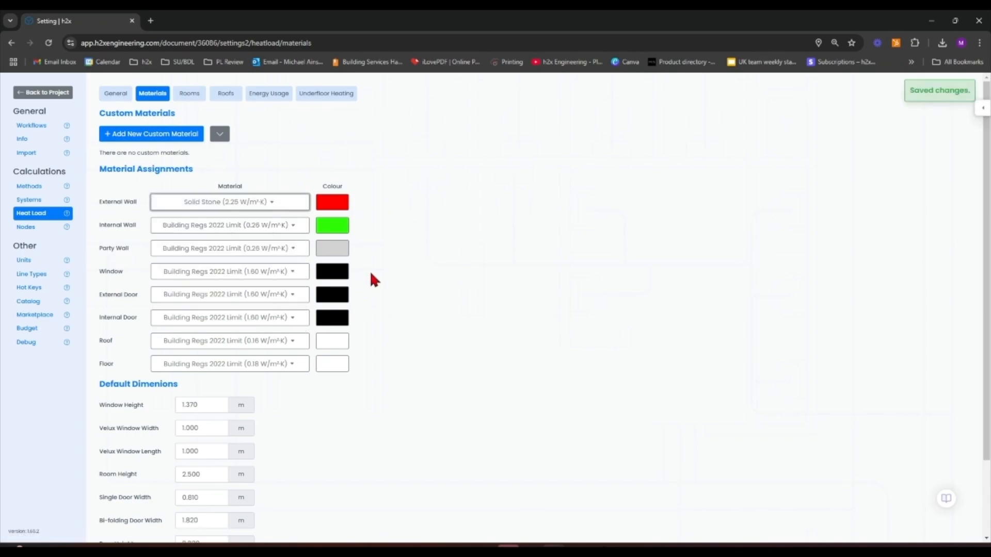
Assign Solid Brick (2.10 W/m²K) to internal walls and Solid Stone (2.25 W/m²K) to party walls, then return to the plan
{"action": "left_click", "coordinate": [186, 231]}
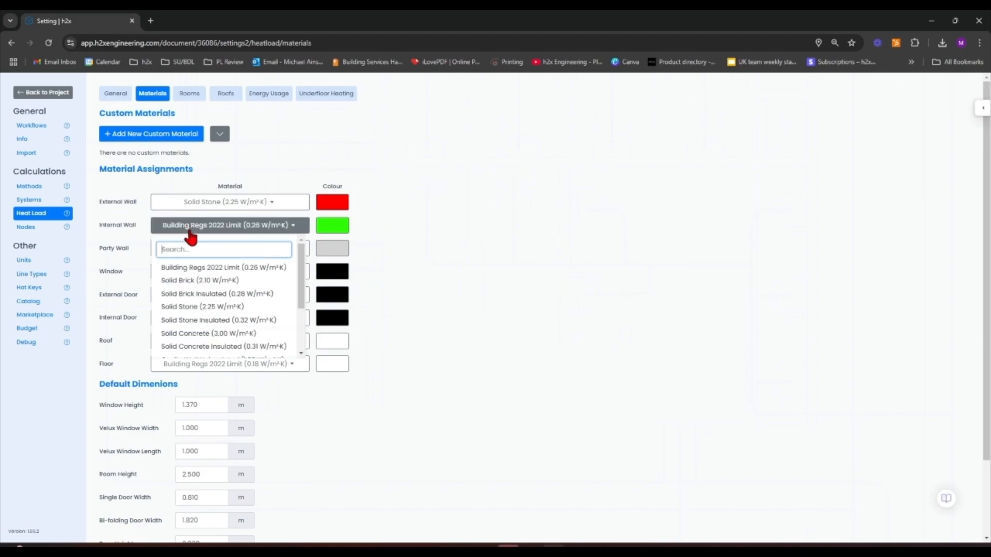
{"action": "left_click", "coordinate": [214, 278]}
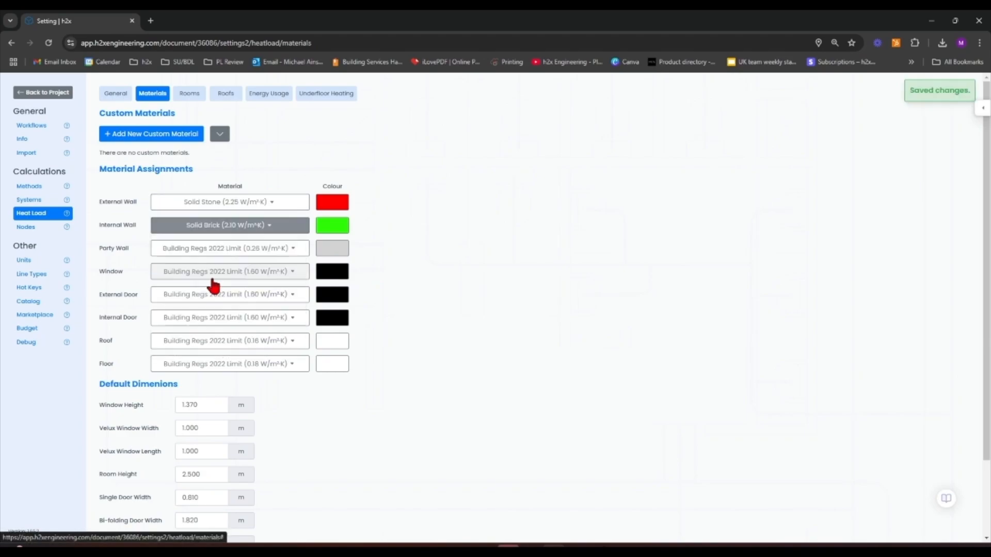
{"action": "left_click", "coordinate": [191, 249]}
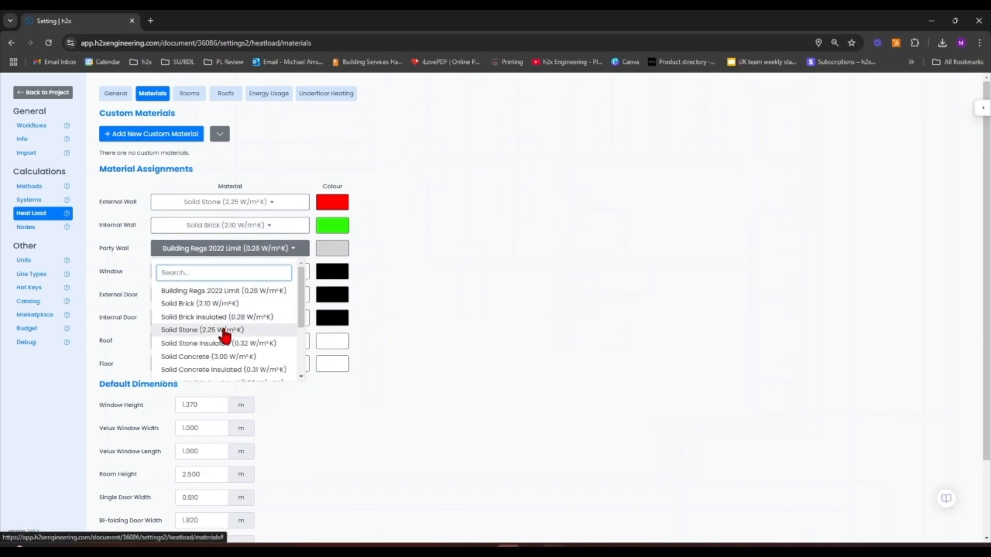
{"action": "left_click", "coordinate": [222, 330]}
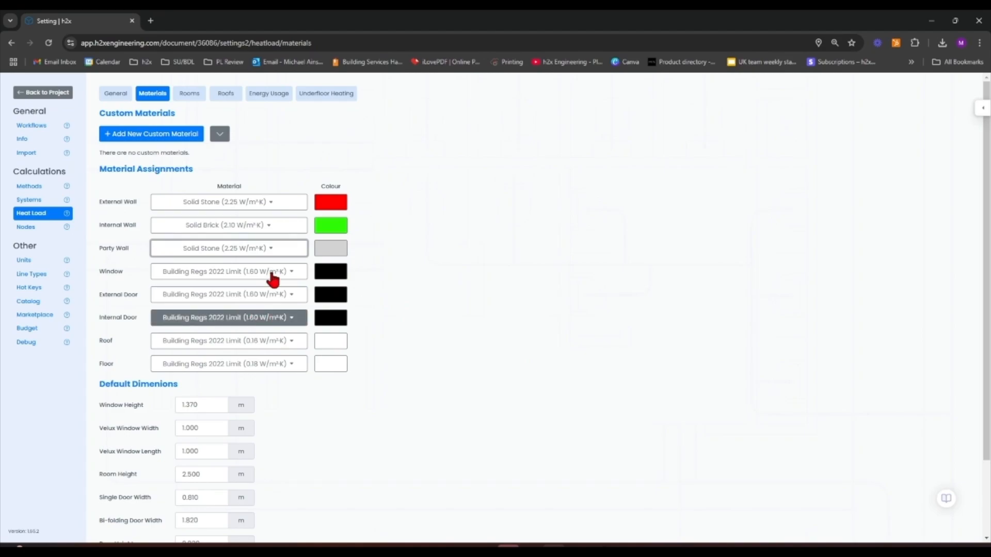
{"action": "left_click", "coordinate": [23, 94]}
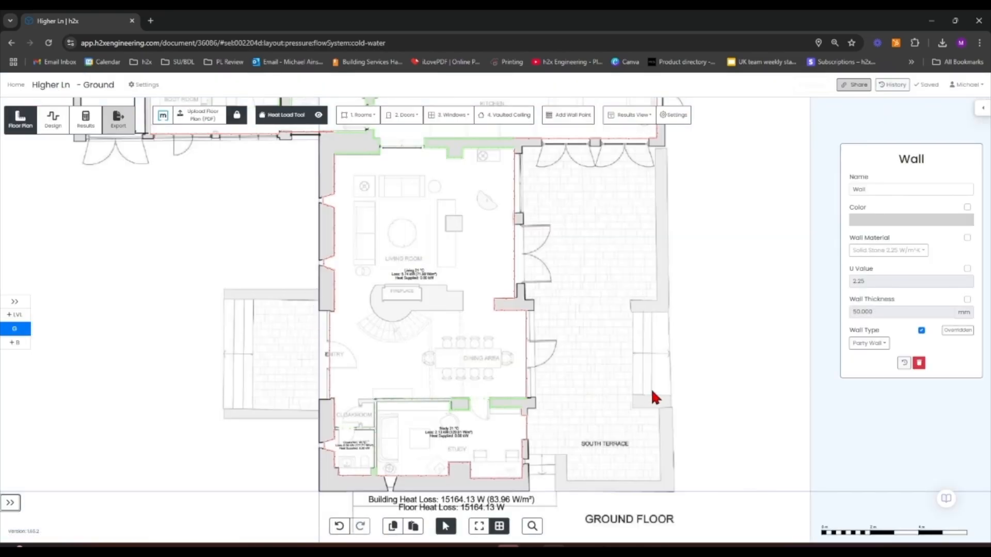
{"action": "left_click_drag", "start_coordinate": [680, 370], "coordinate": [630, 303]}
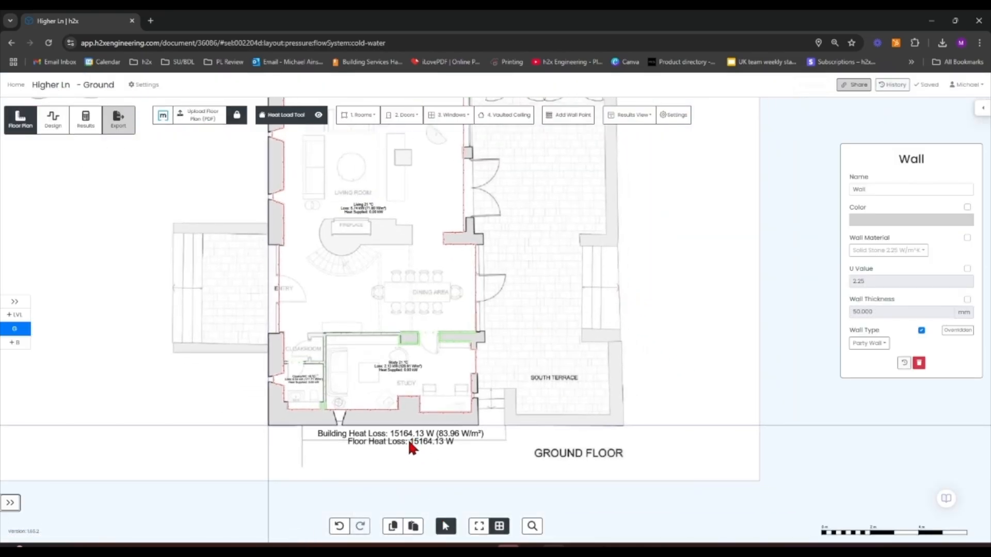
Set the heating air changes rate standard to MCS Pre 2000 and return to the floor plan
{"action": "left_click", "coordinate": [144, 85]}
{"action": "left_click", "coordinate": [27, 213]}
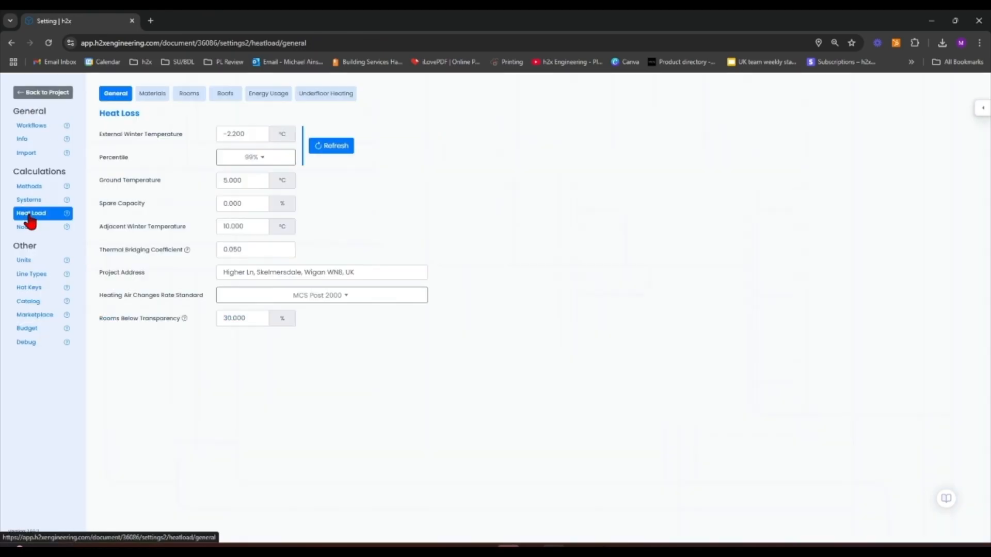
{"action": "left_click", "coordinate": [287, 296]}
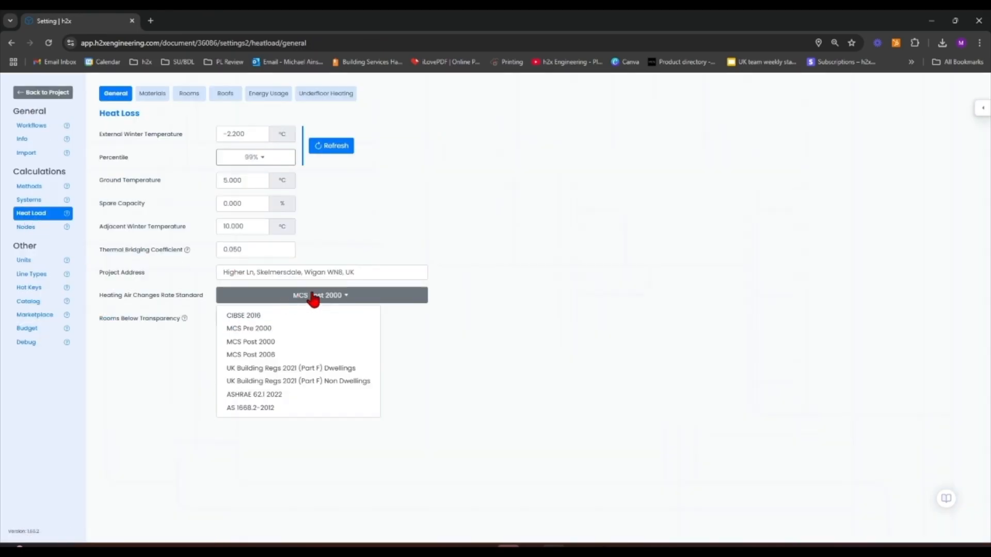
{"action": "left_click", "coordinate": [303, 331]}
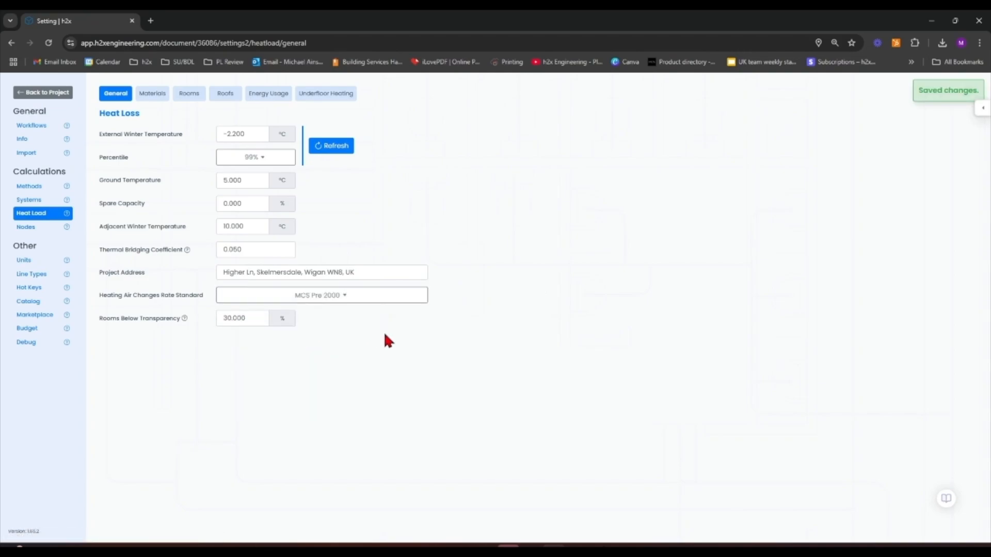
{"action": "left_click", "coordinate": [56, 98]}
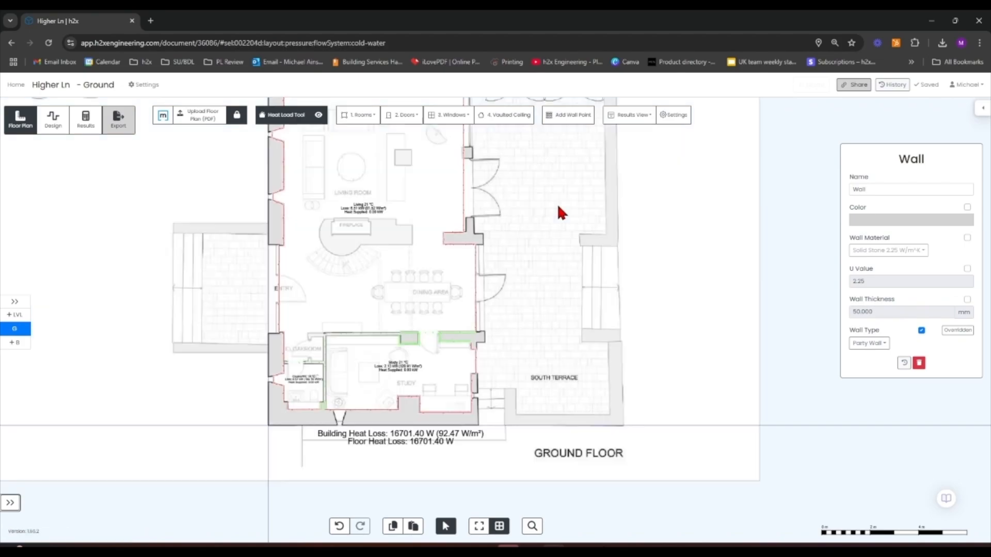
{"action": "left_click_drag", "start_coordinate": [627, 186], "coordinate": [650, 205]}
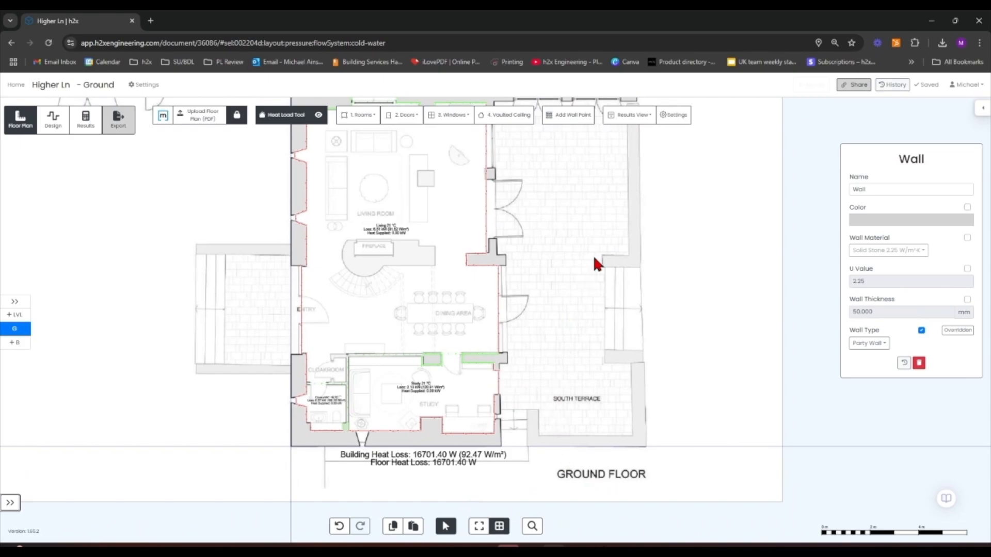
{"action": "left_click_drag", "start_coordinate": [593, 261], "coordinate": [593, 288]}
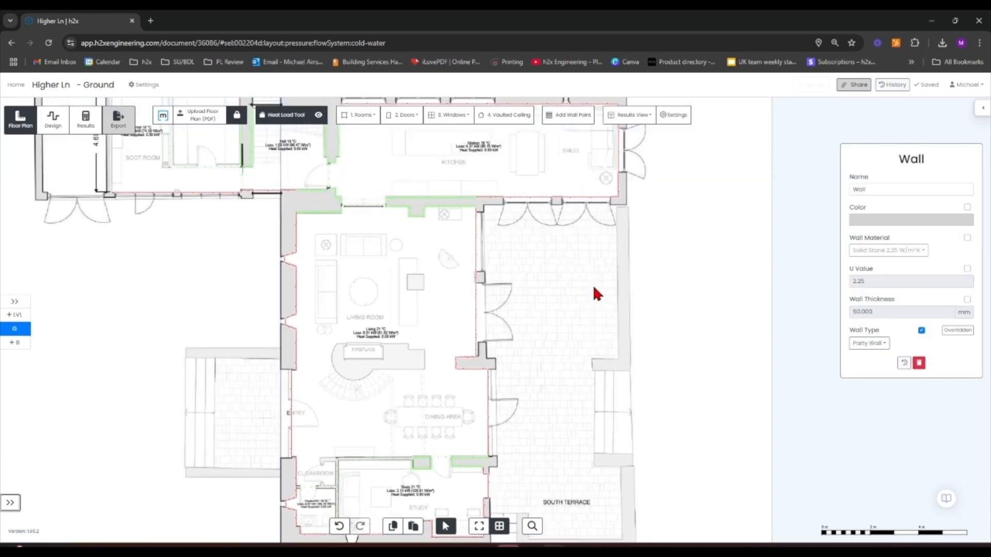
{"action": "scroll", "coordinate": [569, 245], "scroll_direction": "down", "scroll_amount": 3}
{"action": "left_click_drag", "start_coordinate": [618, 265], "coordinate": [657, 297]}
{"action": "left_click", "coordinate": [657, 297]}
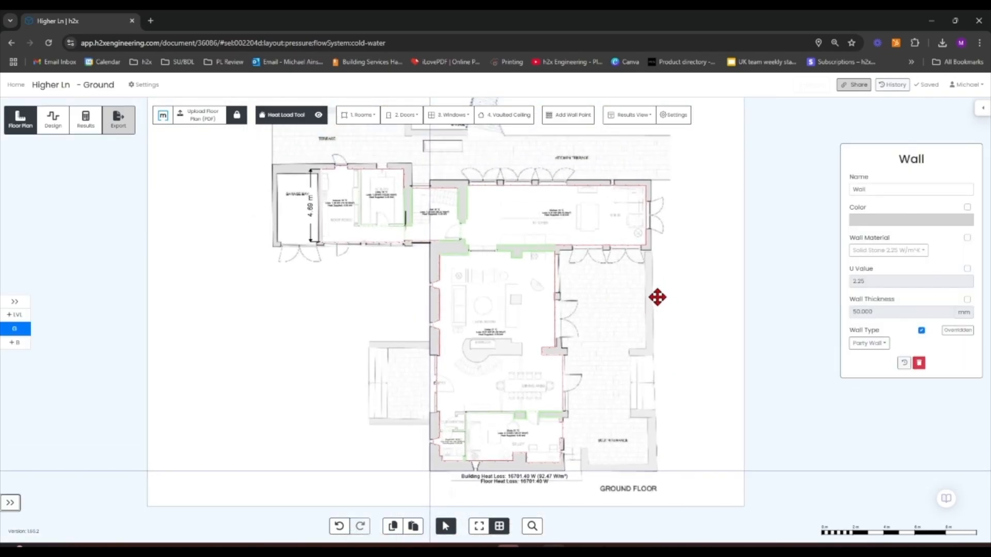